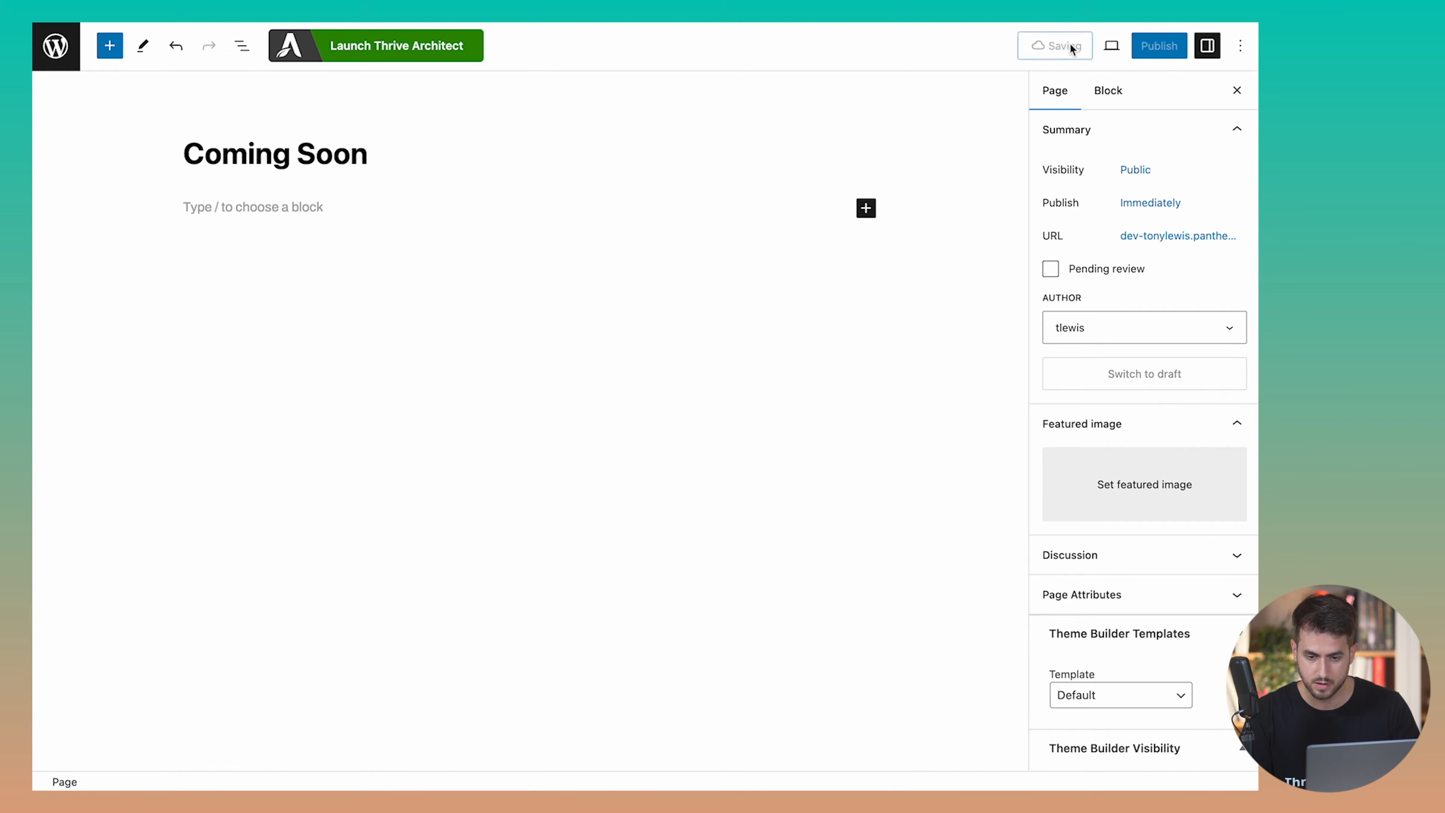
Open the Coming Soon page in Thrive Architect and create it as a completely blank page
{"action": "left_click", "coordinate": [367, 47]}
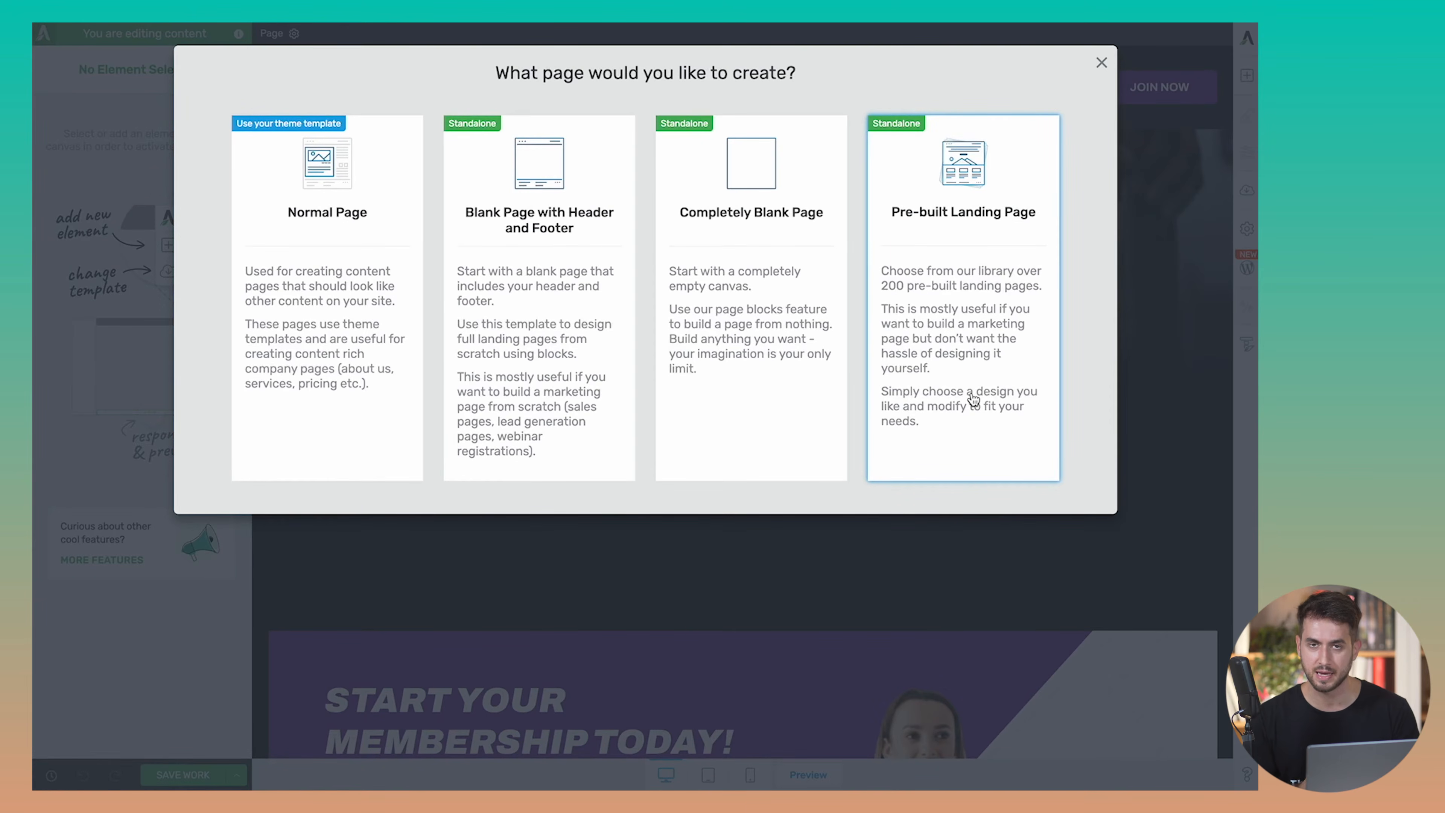
{"action": "left_click", "coordinate": [757, 259]}
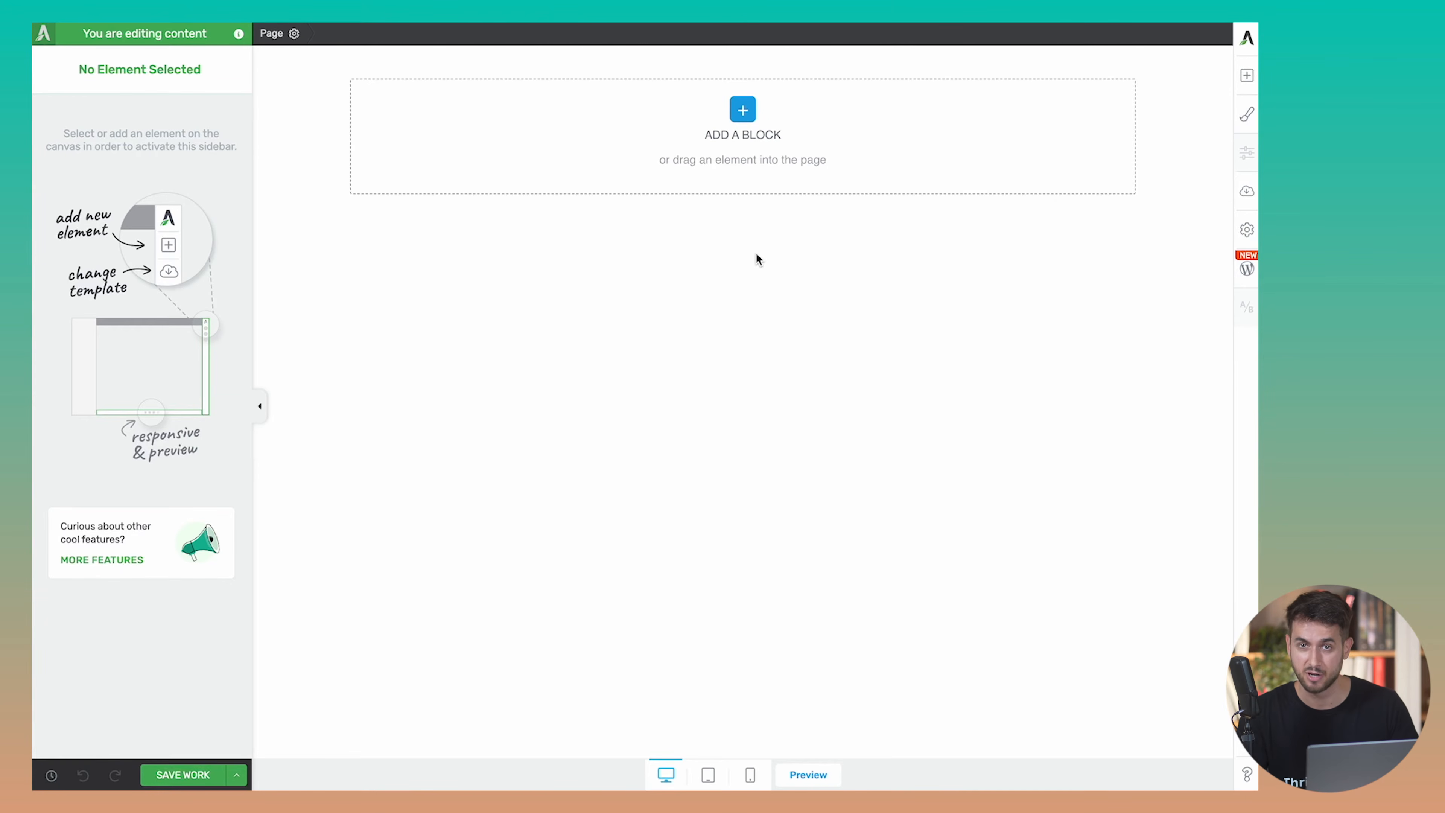
Add a background section to the blank page and make its height match the screen
{"action": "left_click", "coordinate": [1246, 75]}
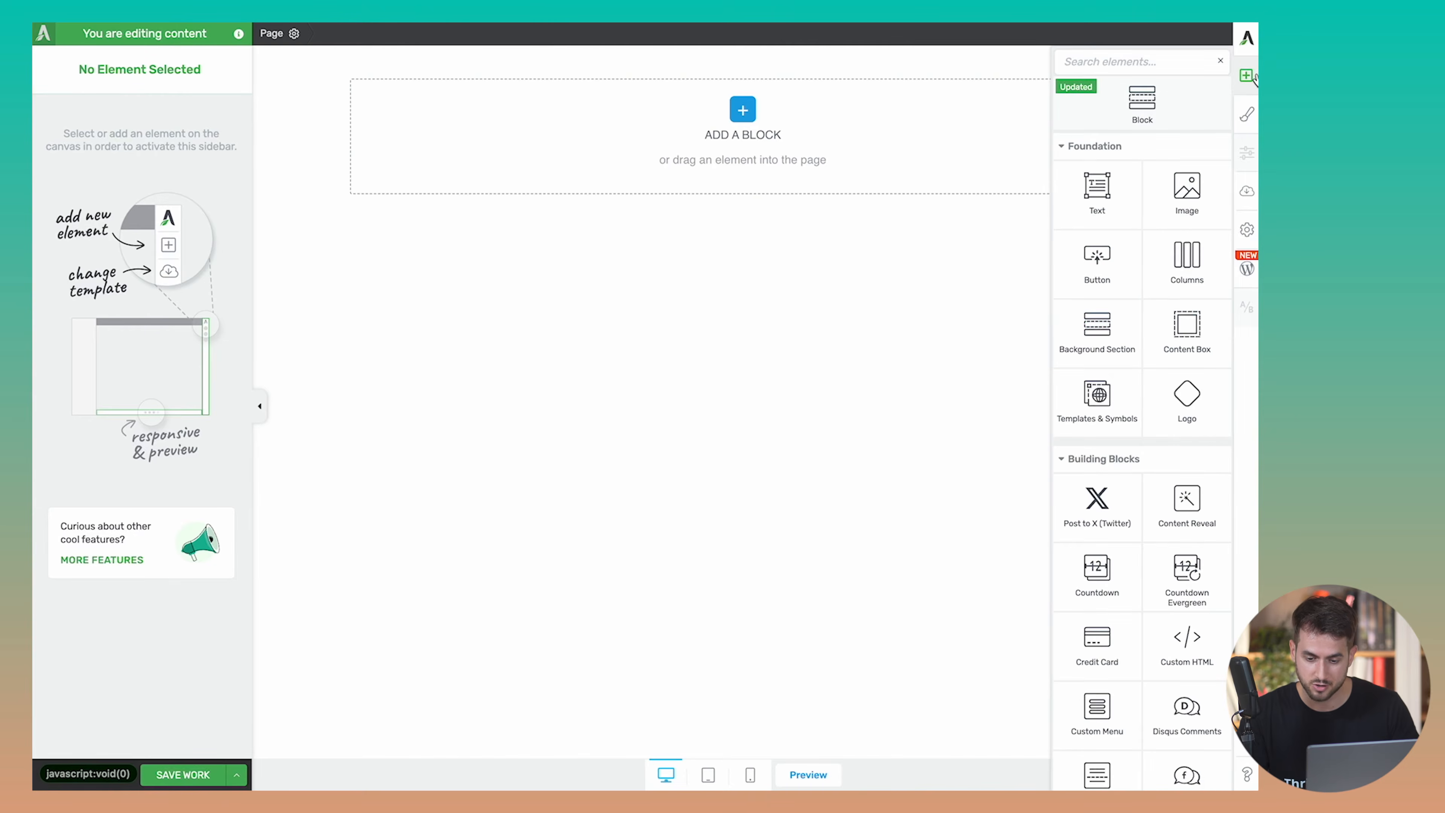
{"action": "left_click", "coordinate": [1103, 326]}
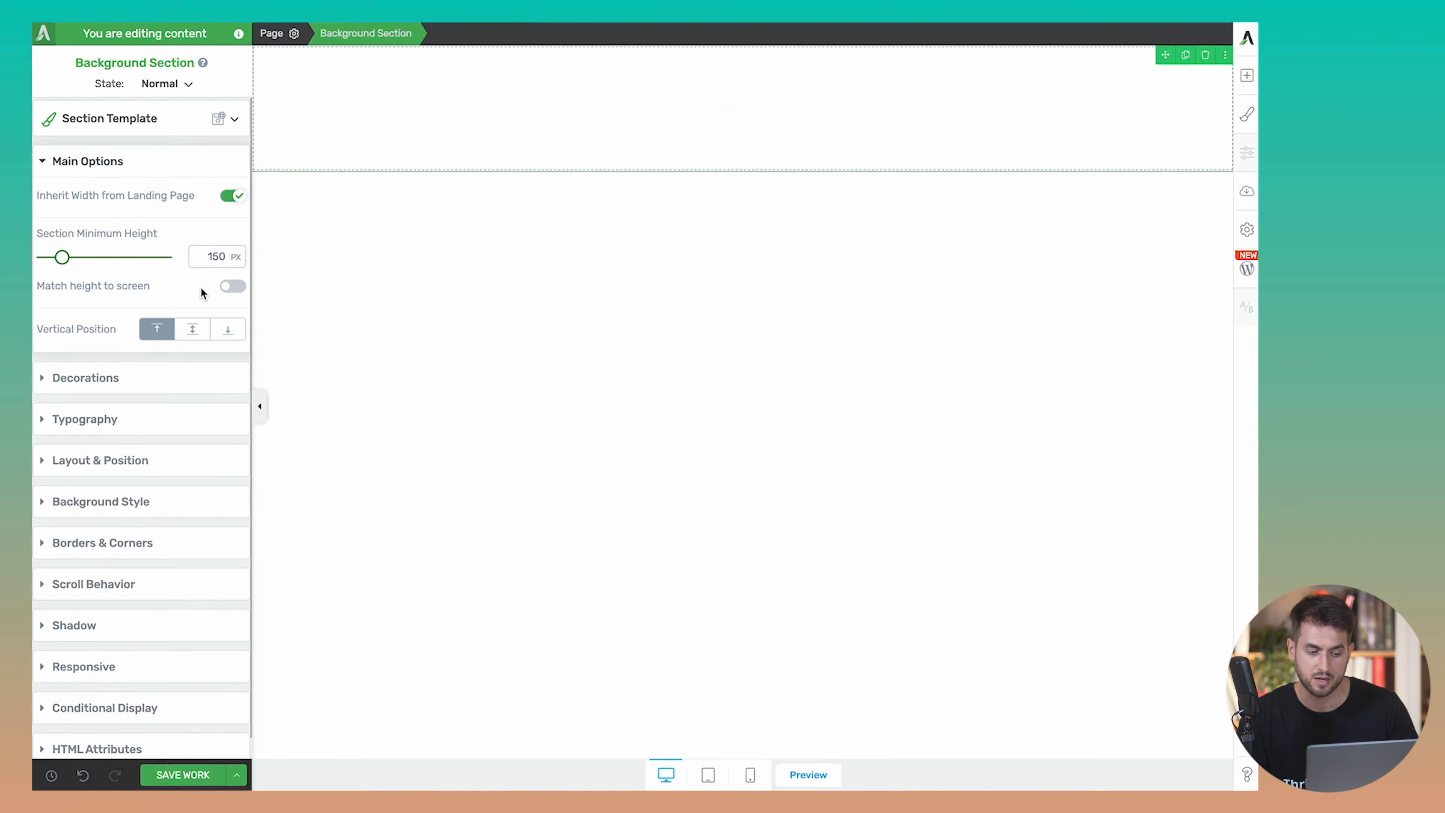
{"action": "left_click", "coordinate": [228, 290]}
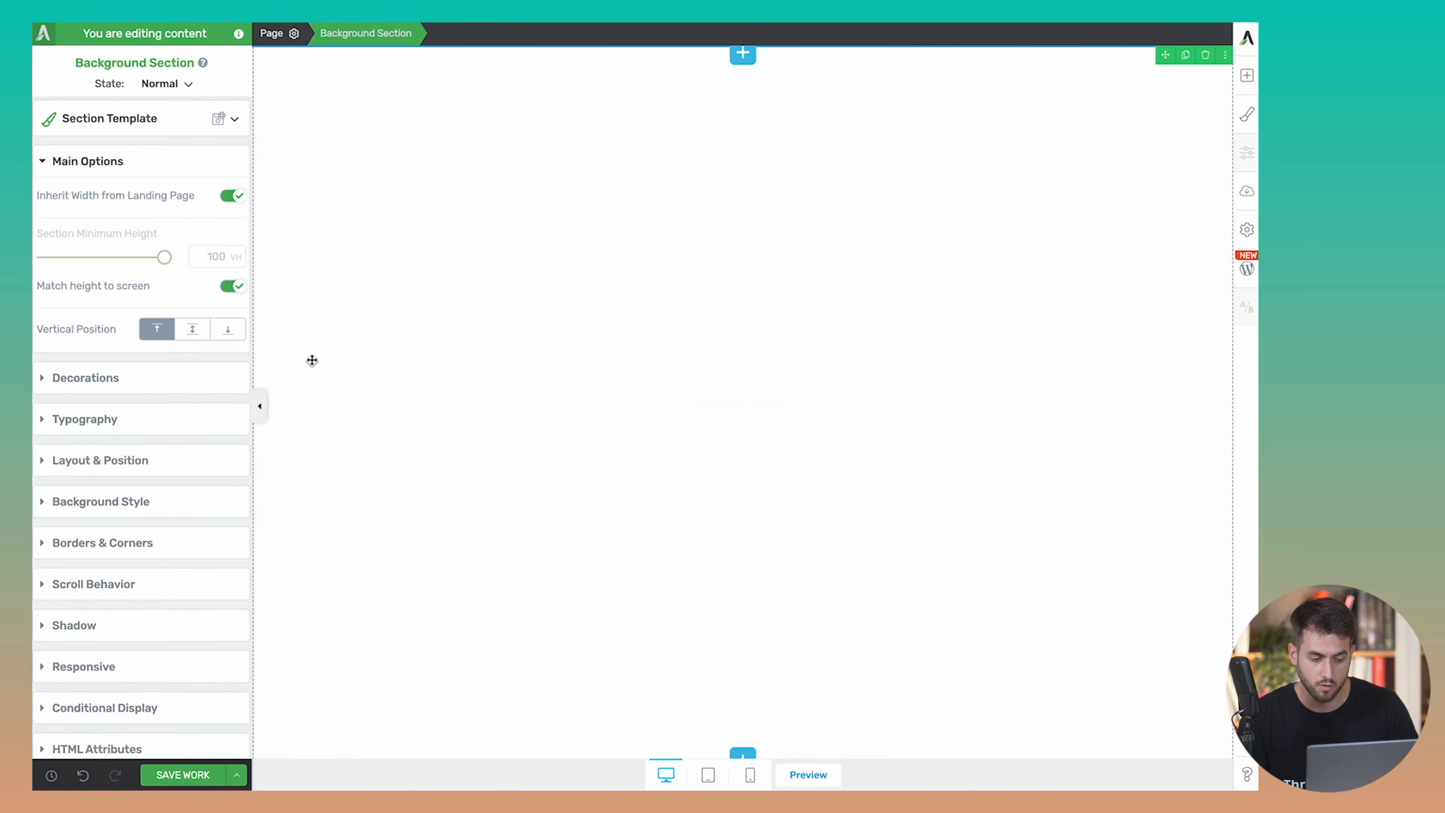
{"action": "left_click", "coordinate": [259, 406]}
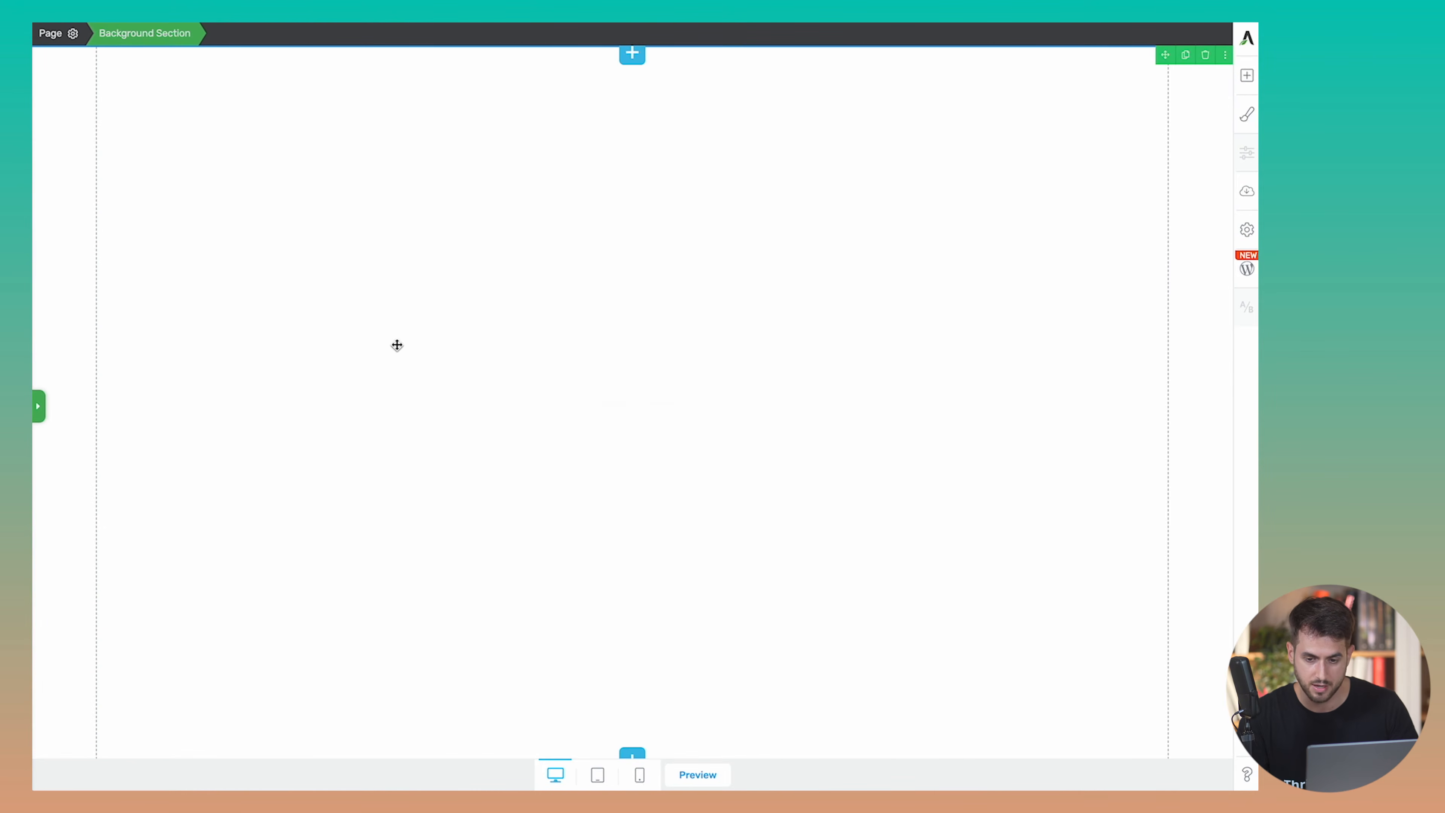
{"action": "left_click", "coordinate": [39, 405]}
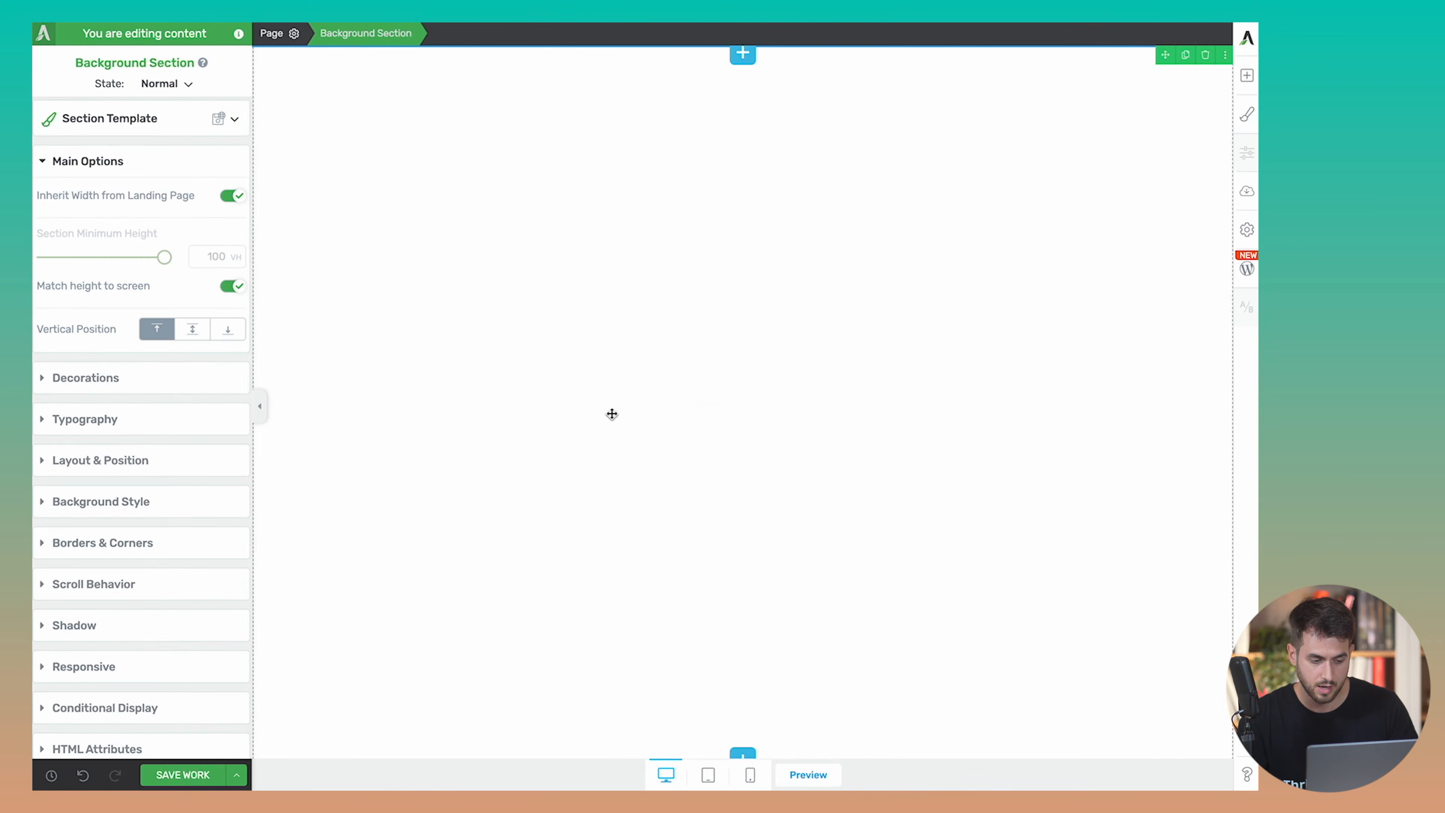
Set the background section's colour to the saved dusty rose #ab687a
{"action": "left_click", "coordinate": [131, 503]}
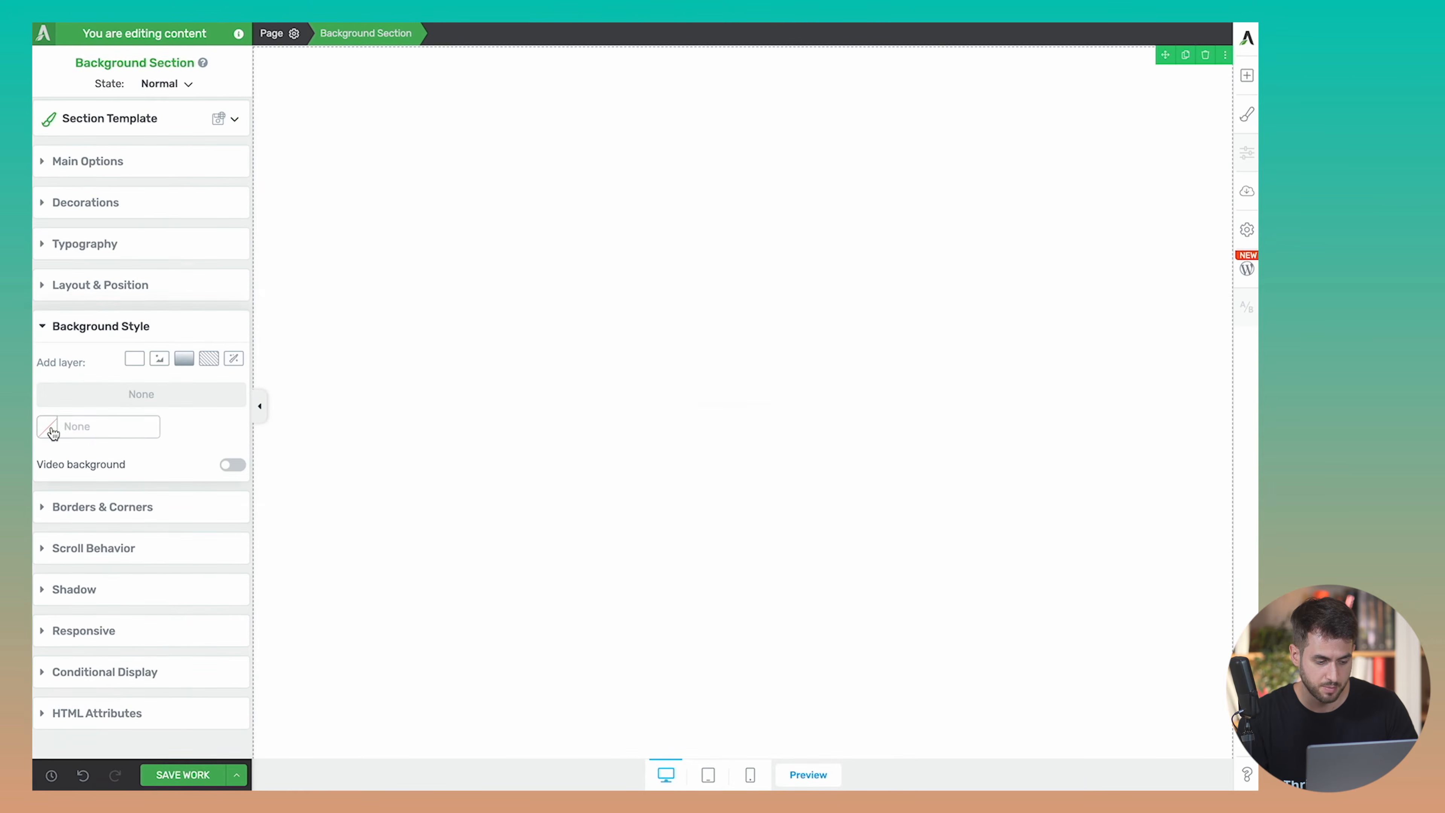
{"action": "left_click", "coordinate": [52, 428]}
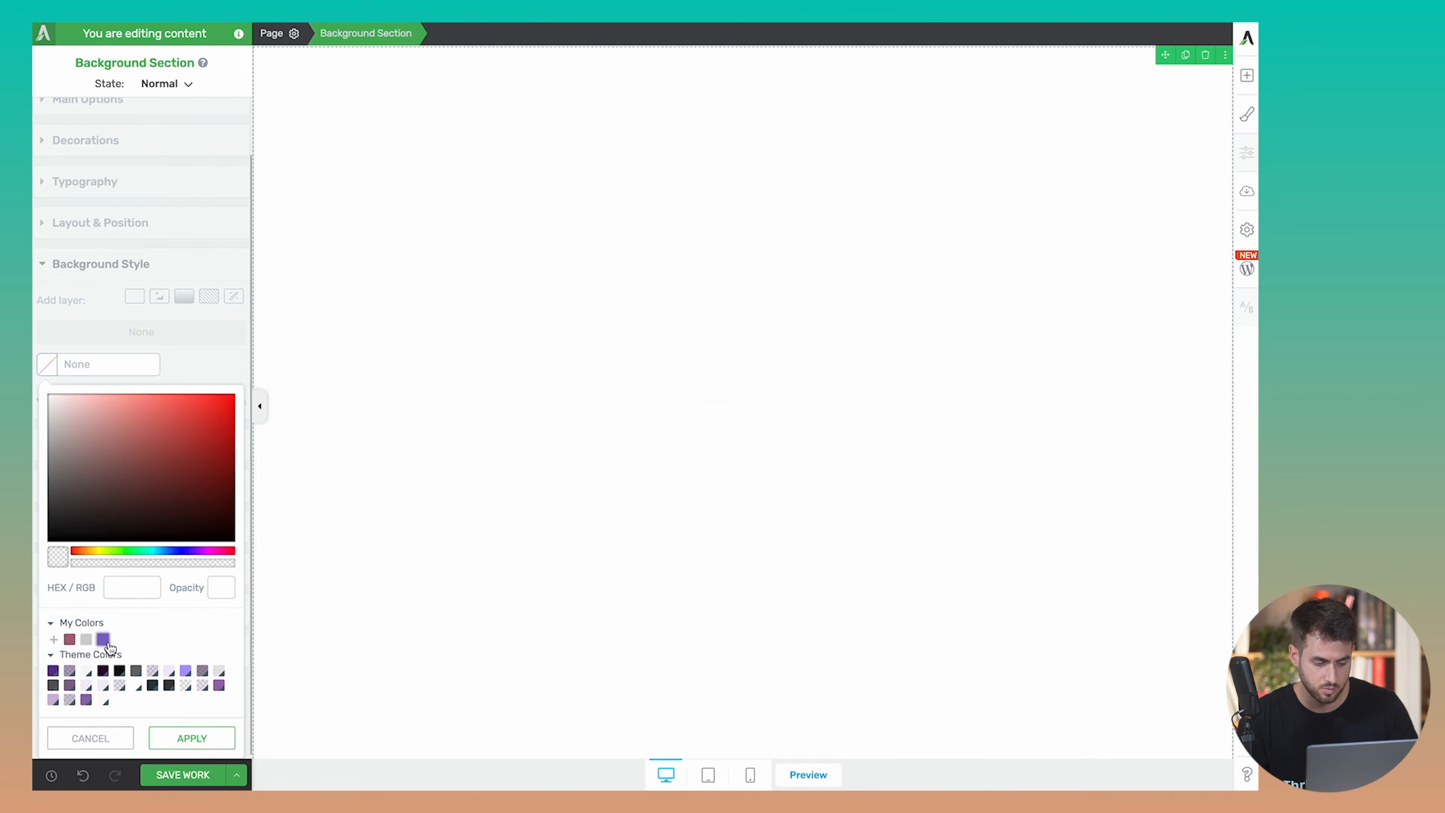
{"action": "left_click", "coordinate": [70, 639]}
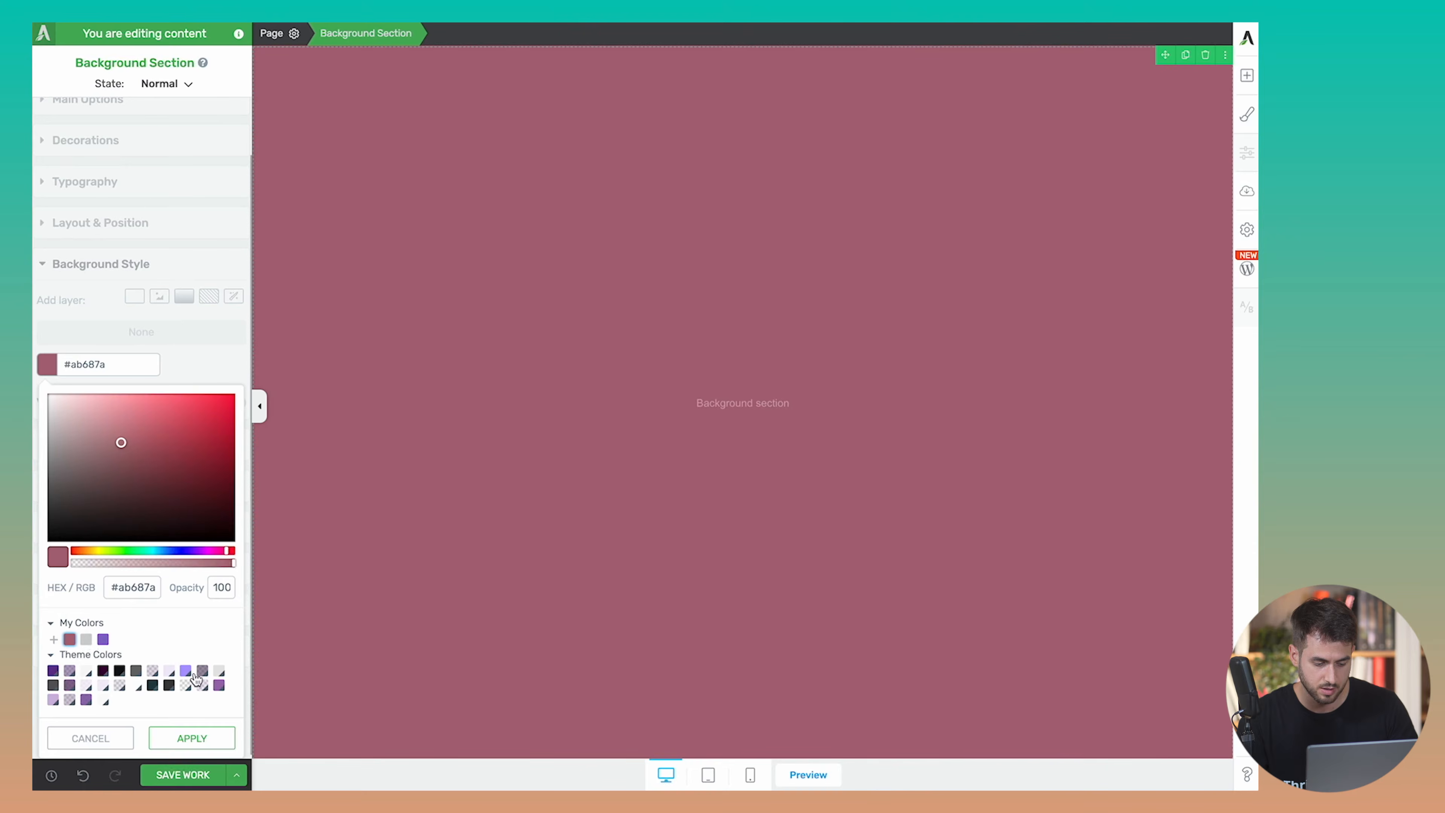
{"action": "left_click", "coordinate": [195, 738]}
{"action": "left_click", "coordinate": [261, 407]}
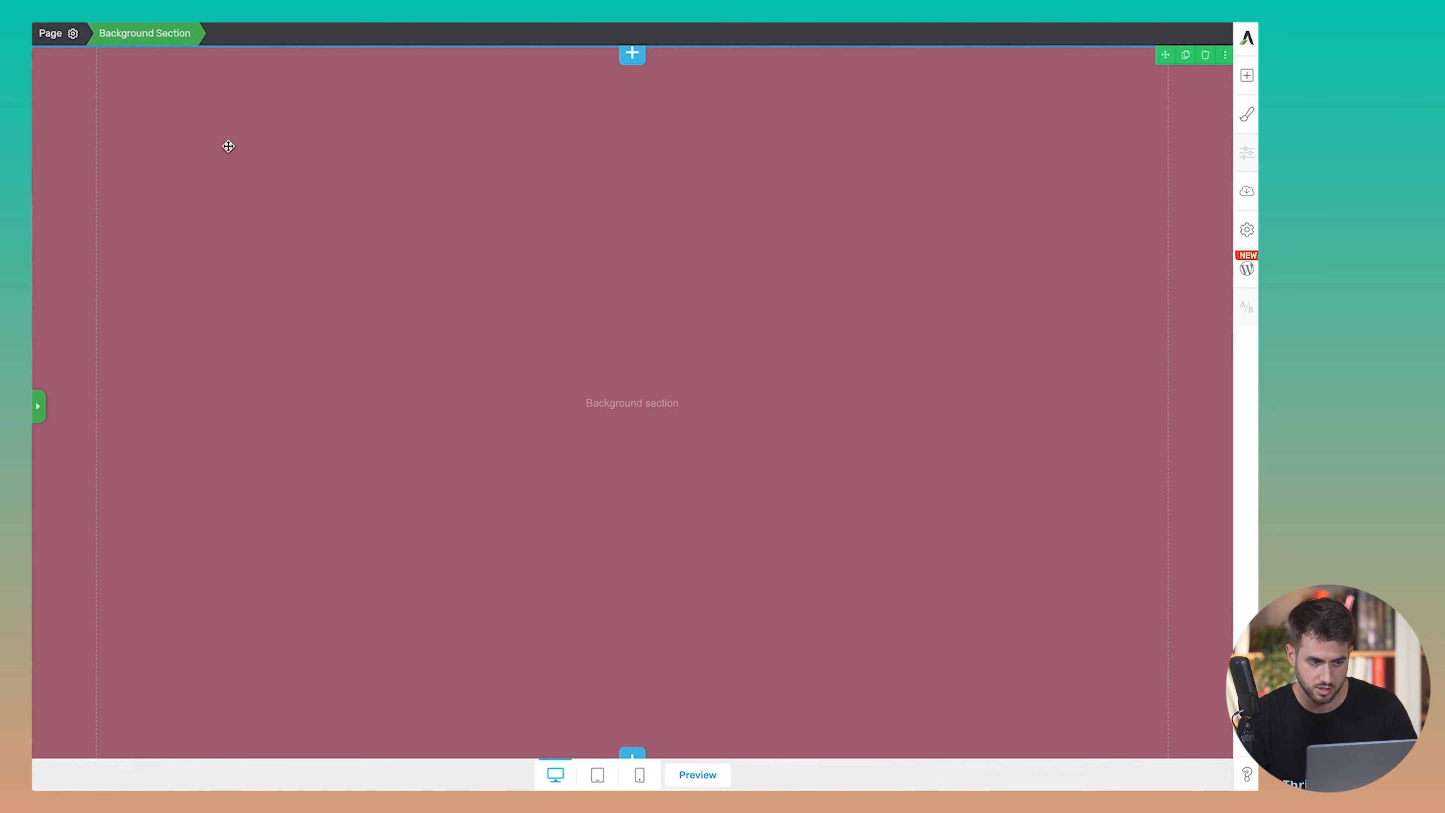
{"action": "left_click", "coordinate": [40, 405]}
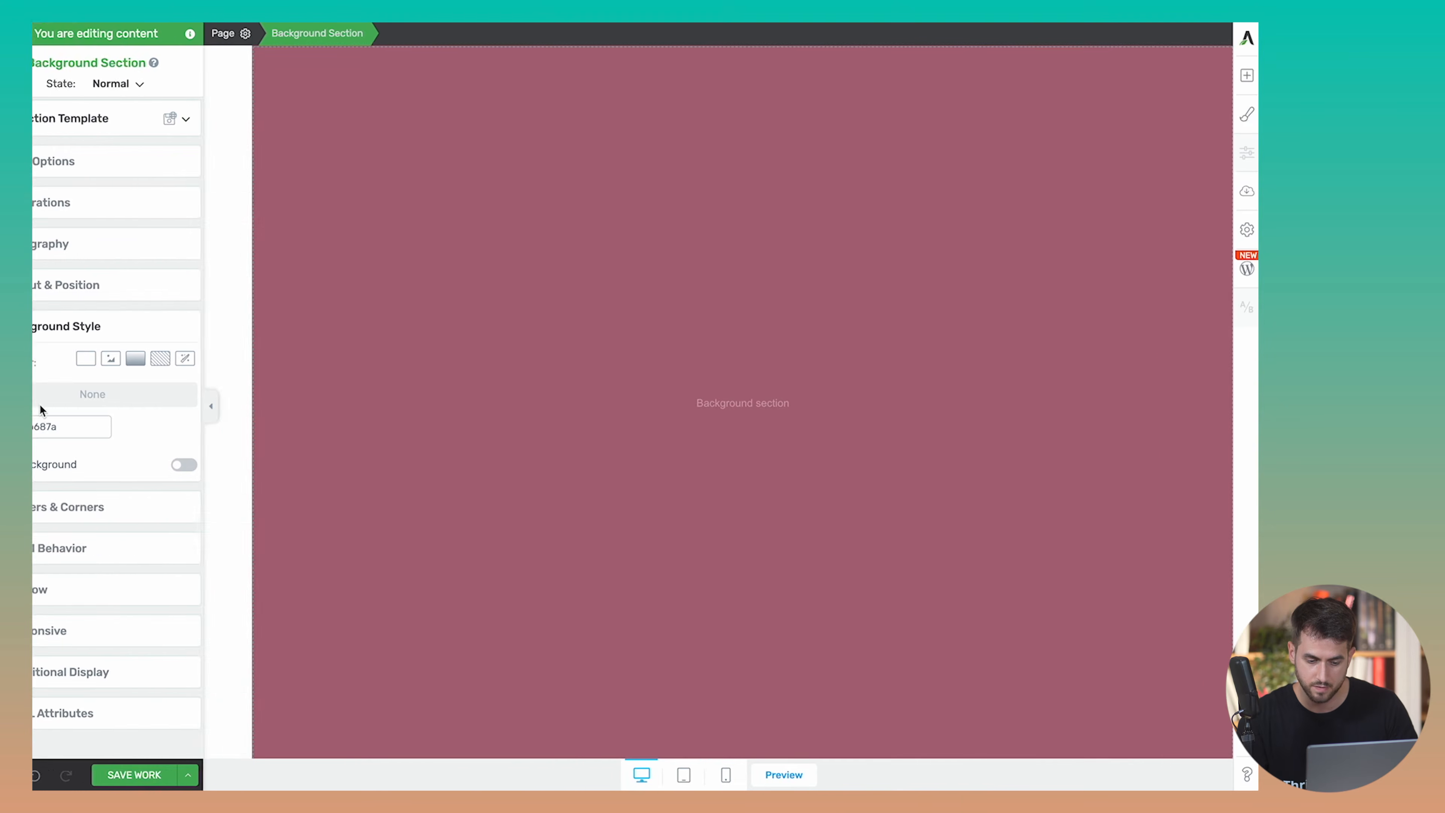
Add a content box inside the background section and set the vertical position of both the box and the section to centre
{"action": "left_click", "coordinate": [1245, 79]}
{"action": "left_click_drag", "start_coordinate": [1190, 351], "coordinate": [833, 455]}
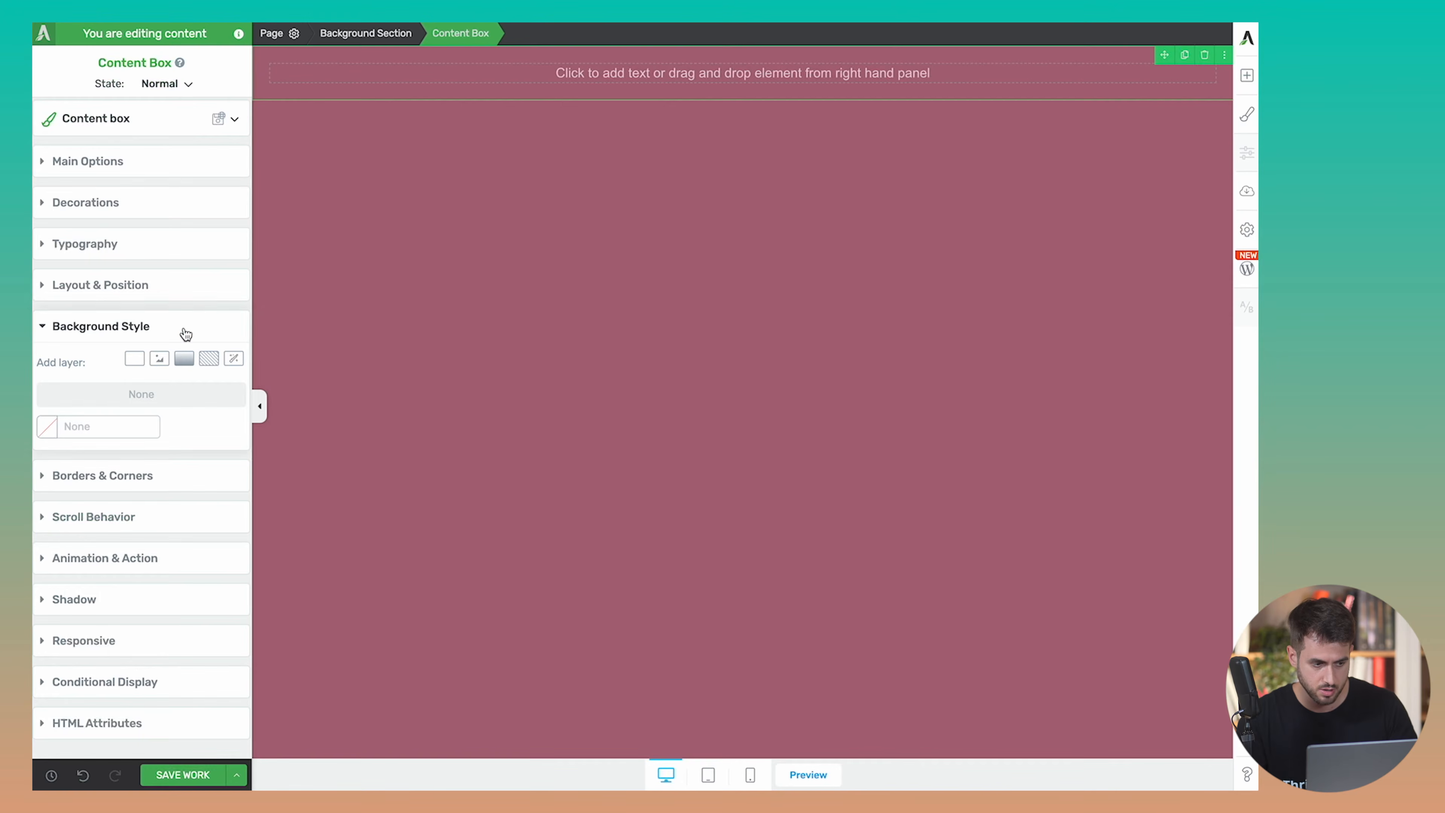
{"action": "left_click", "coordinate": [168, 161]}
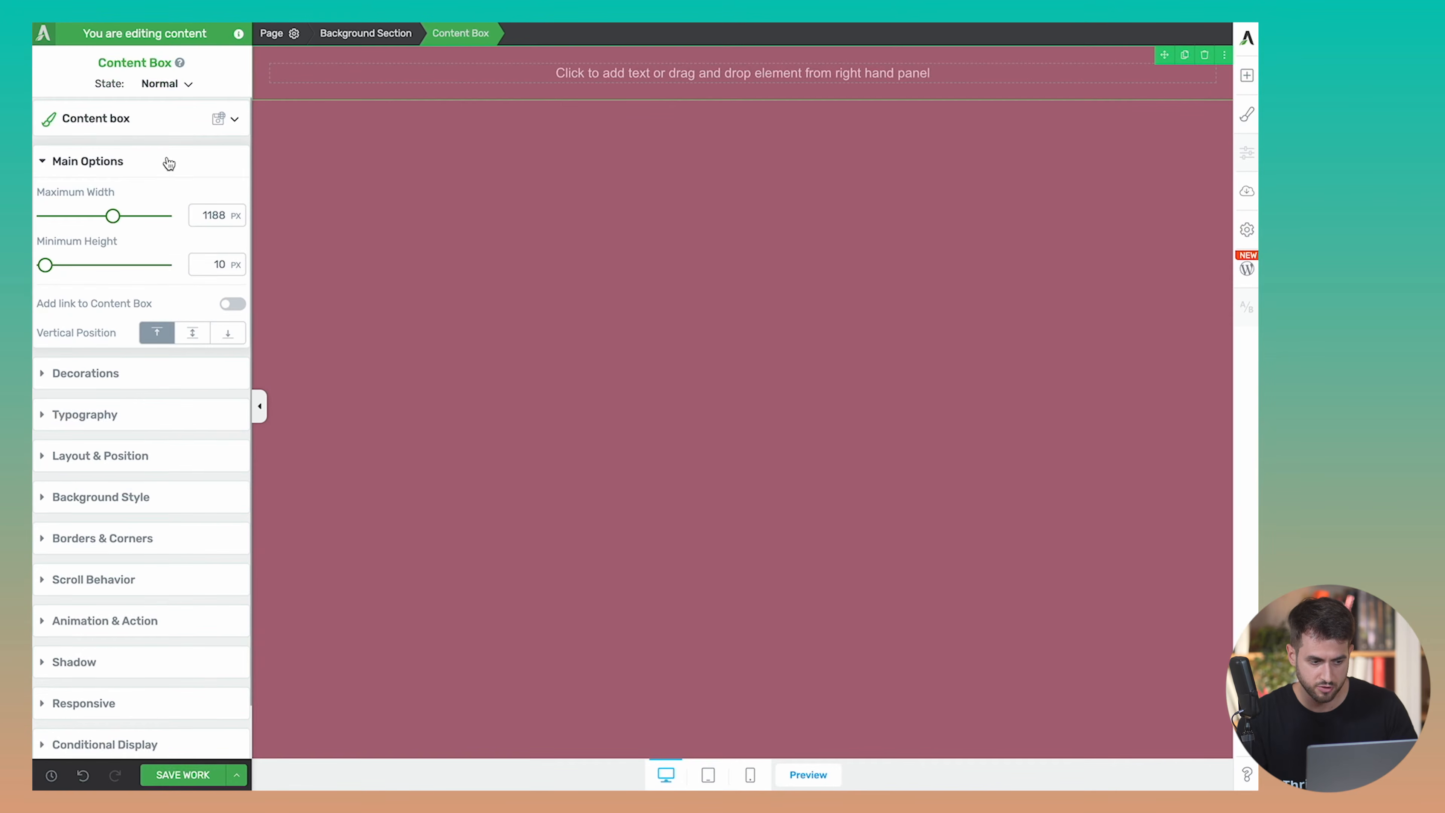
{"action": "left_click", "coordinate": [190, 331]}
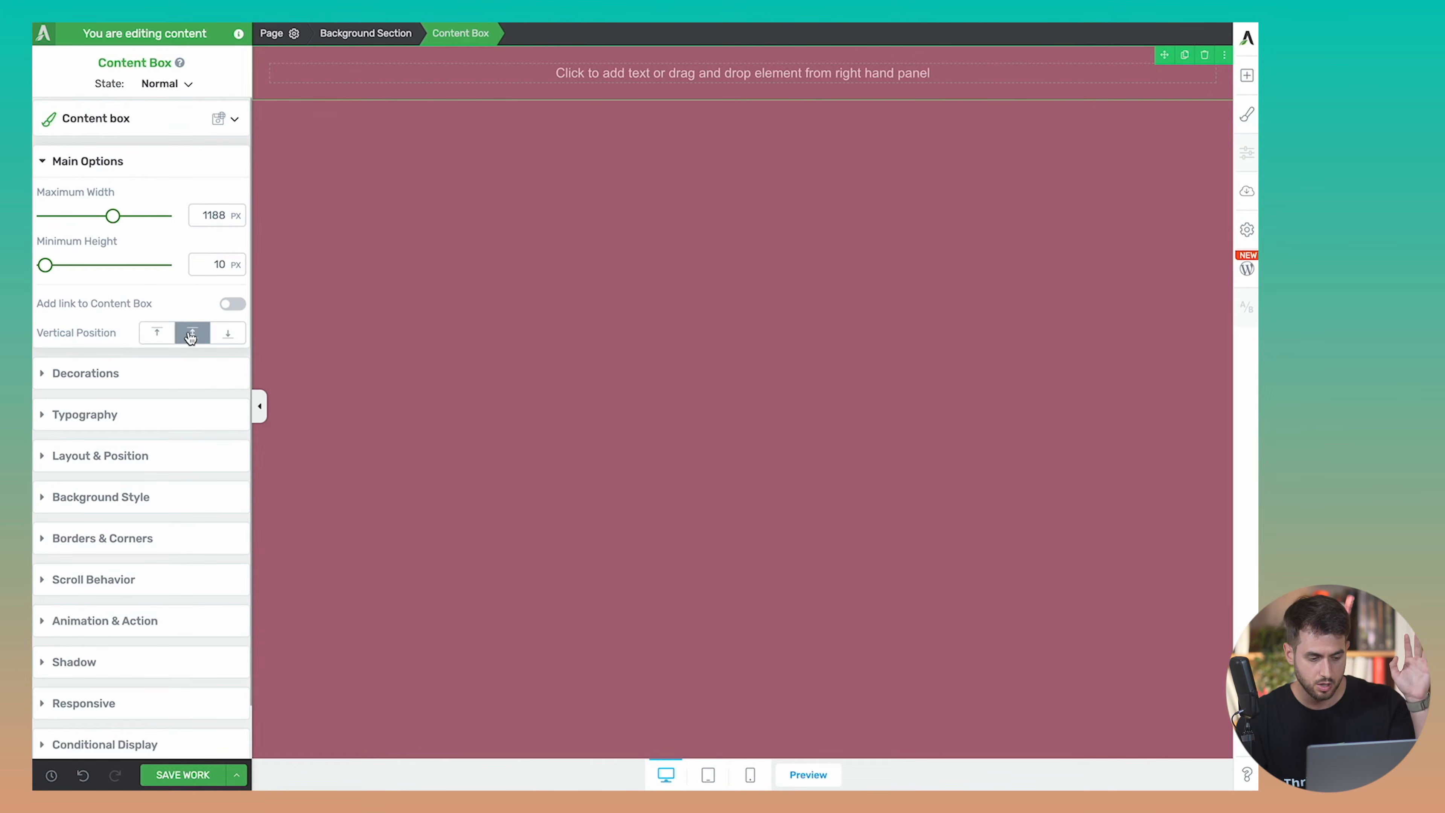
{"action": "left_click", "coordinate": [370, 41]}
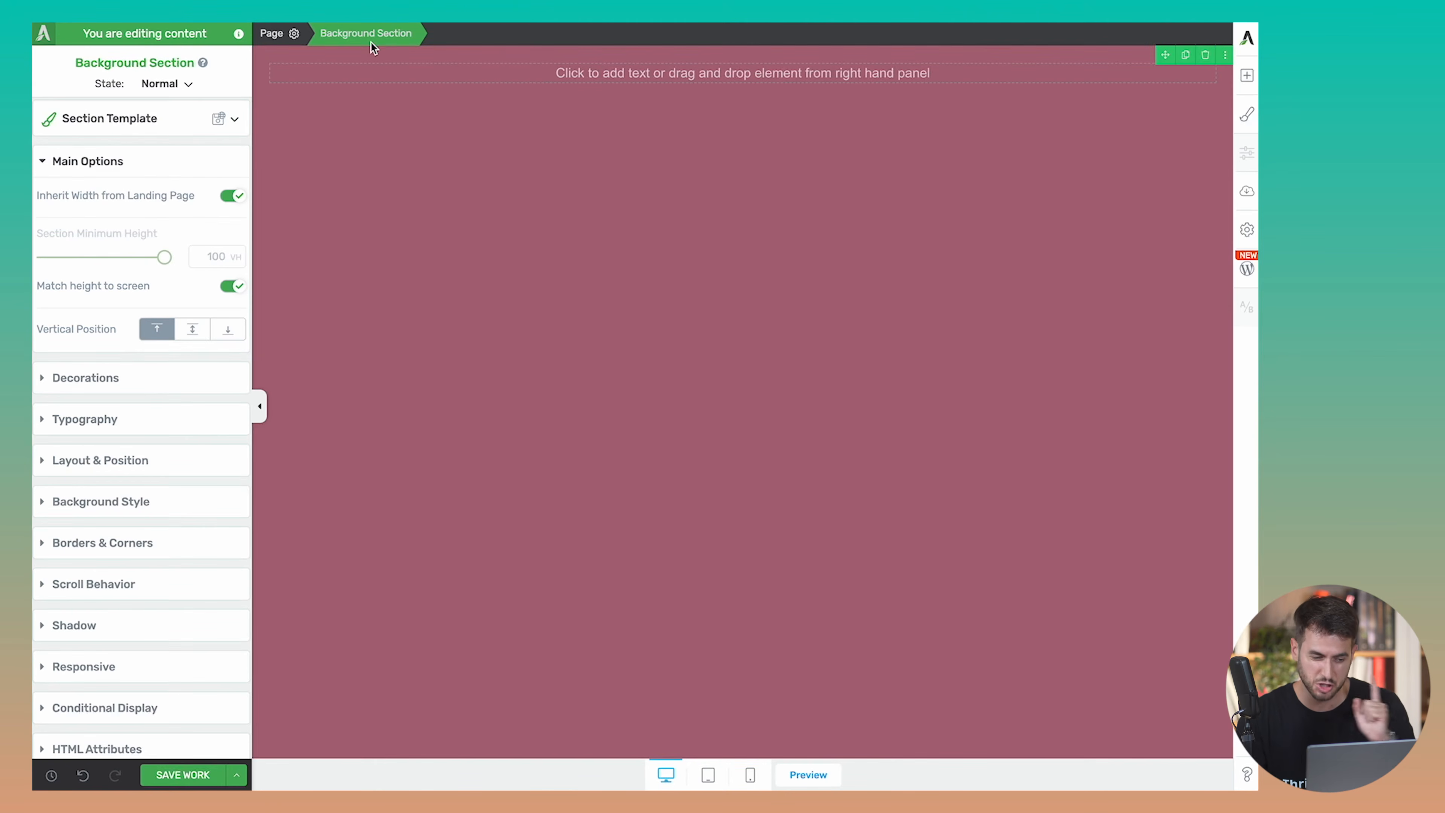
{"action": "left_click", "coordinate": [186, 330]}
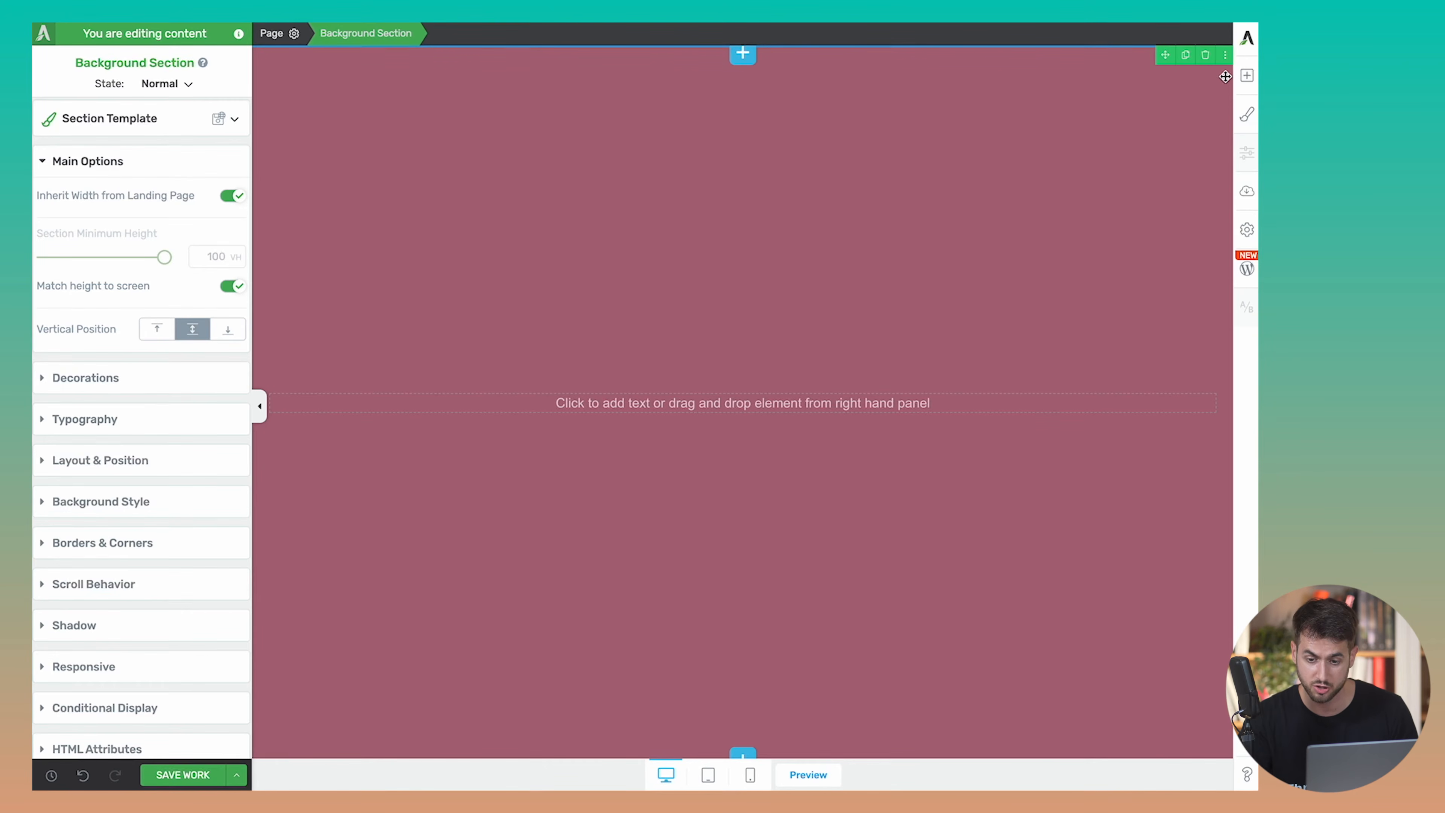
Add a text element inside the content box and apply the Heading 2 style to it
{"action": "left_click", "coordinate": [1247, 86]}
{"action": "left_click_drag", "start_coordinate": [1187, 337], "coordinate": [763, 423]}
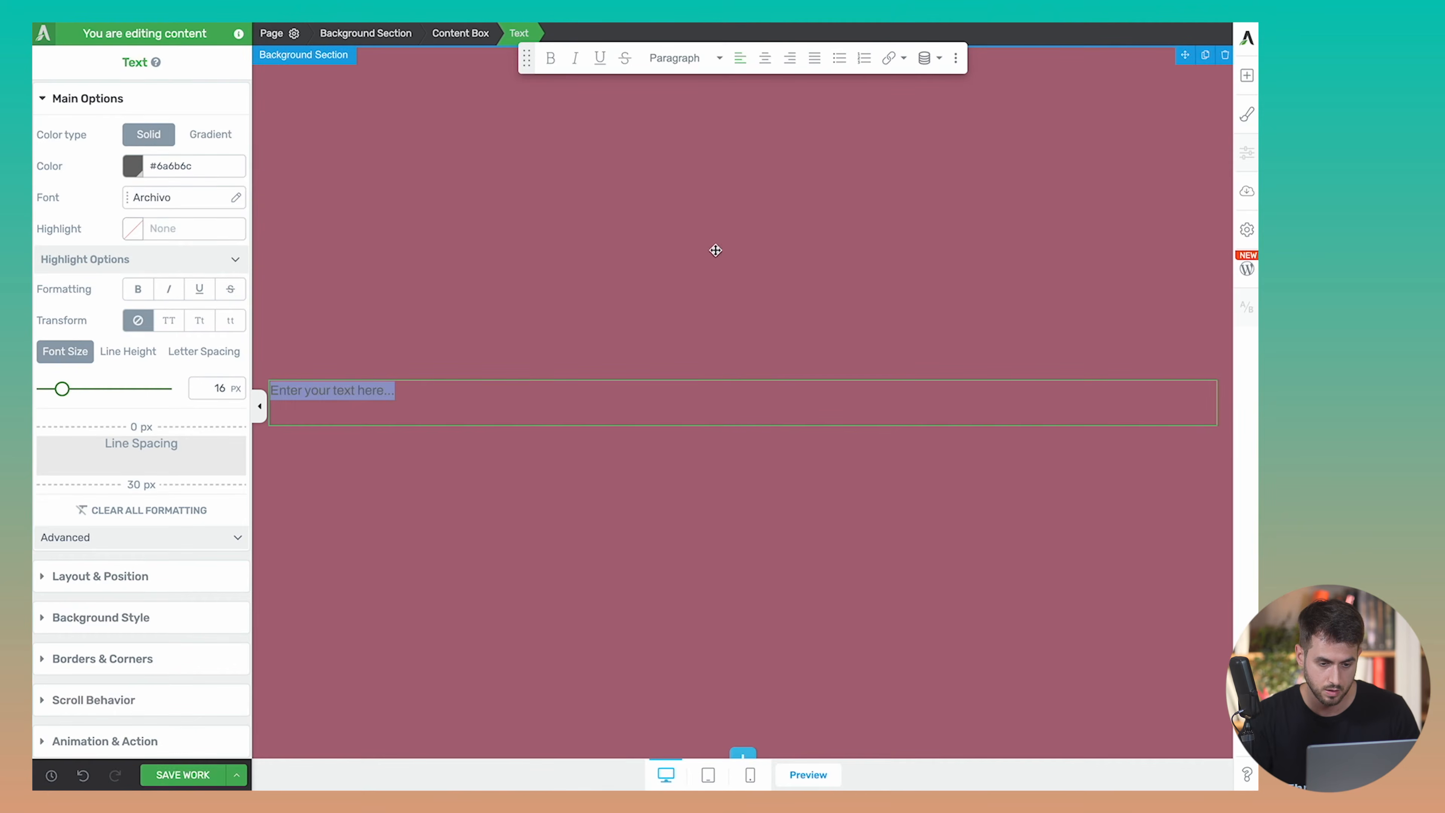
{"action": "left_click", "coordinate": [694, 57]}
{"action": "mouse_move", "coordinate": [688, 218]}
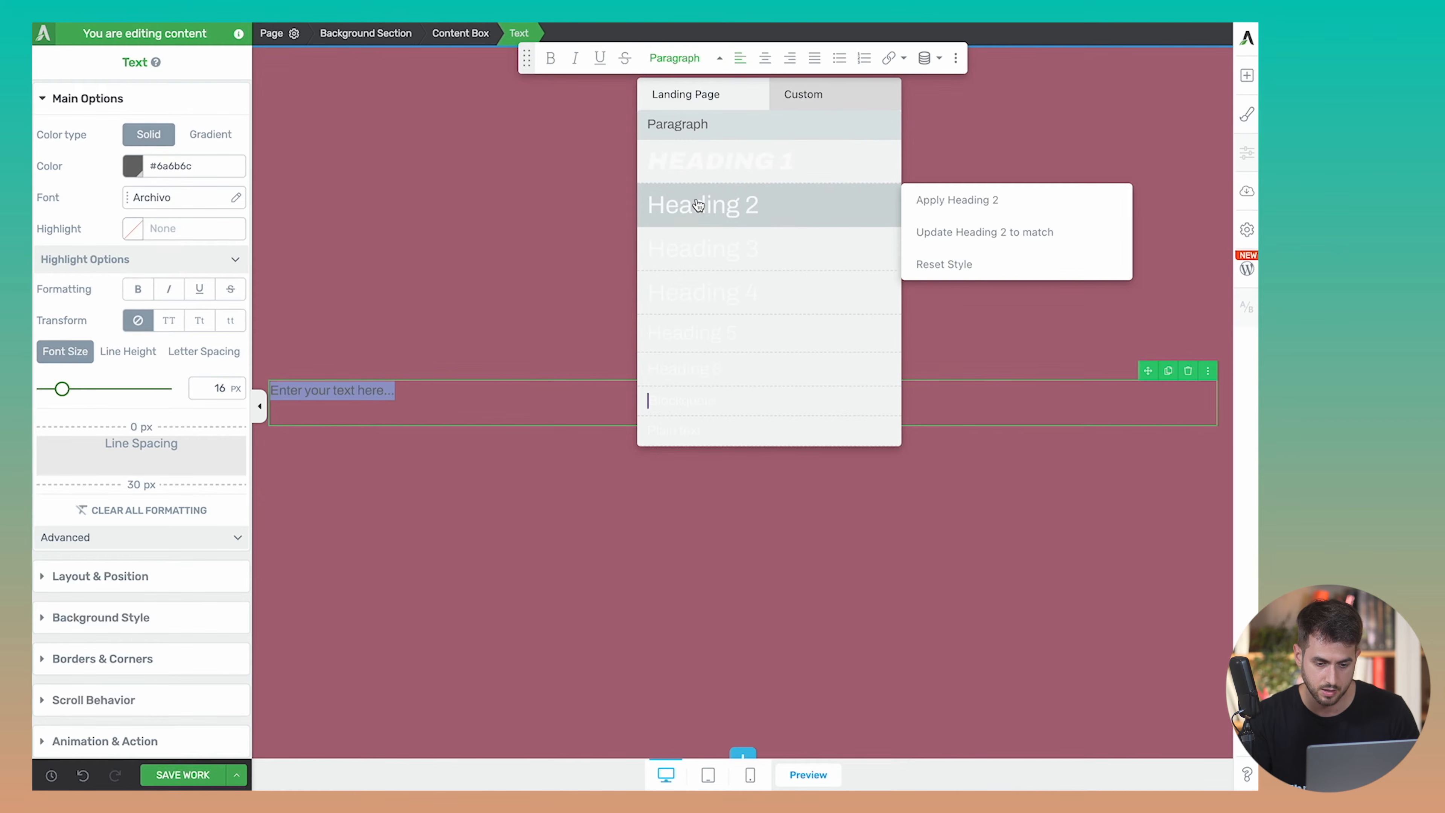
{"action": "left_click", "coordinate": [711, 202]}
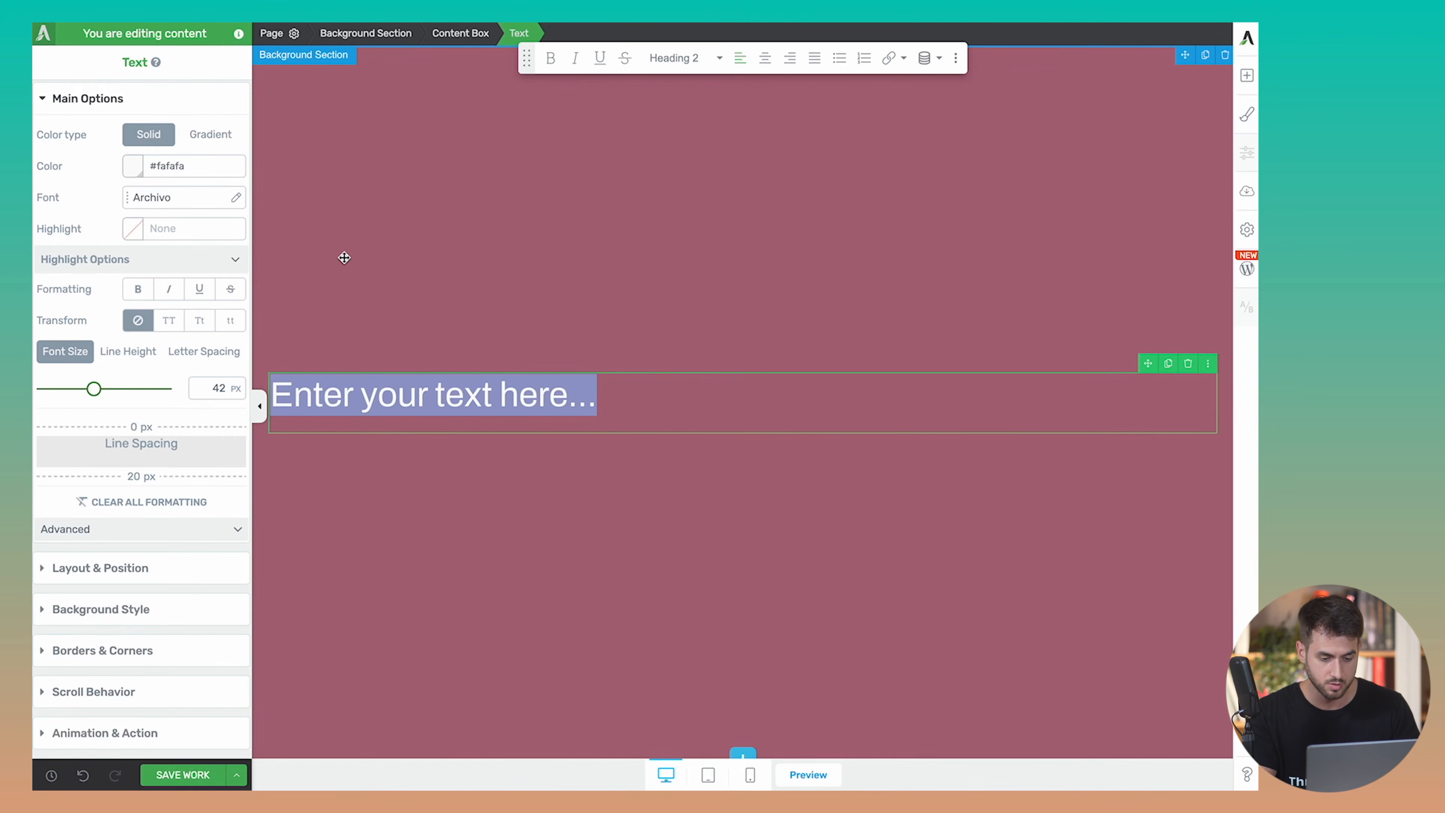
Enter "Life has never been so sweet." as the heading text and centre-align it
{"action": "type", "text": "Li"}
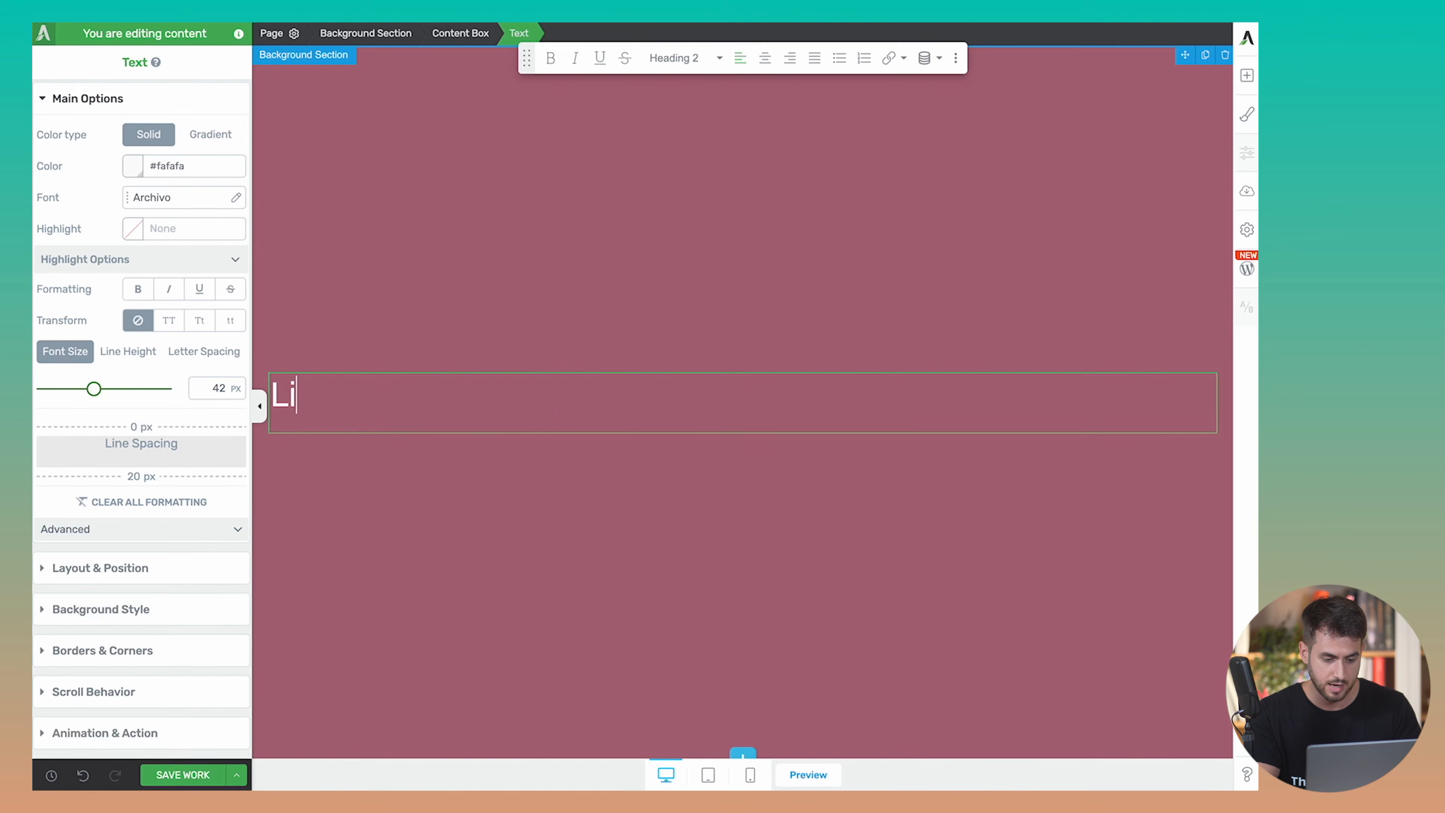
{"action": "type", "text": "fe has neve"}
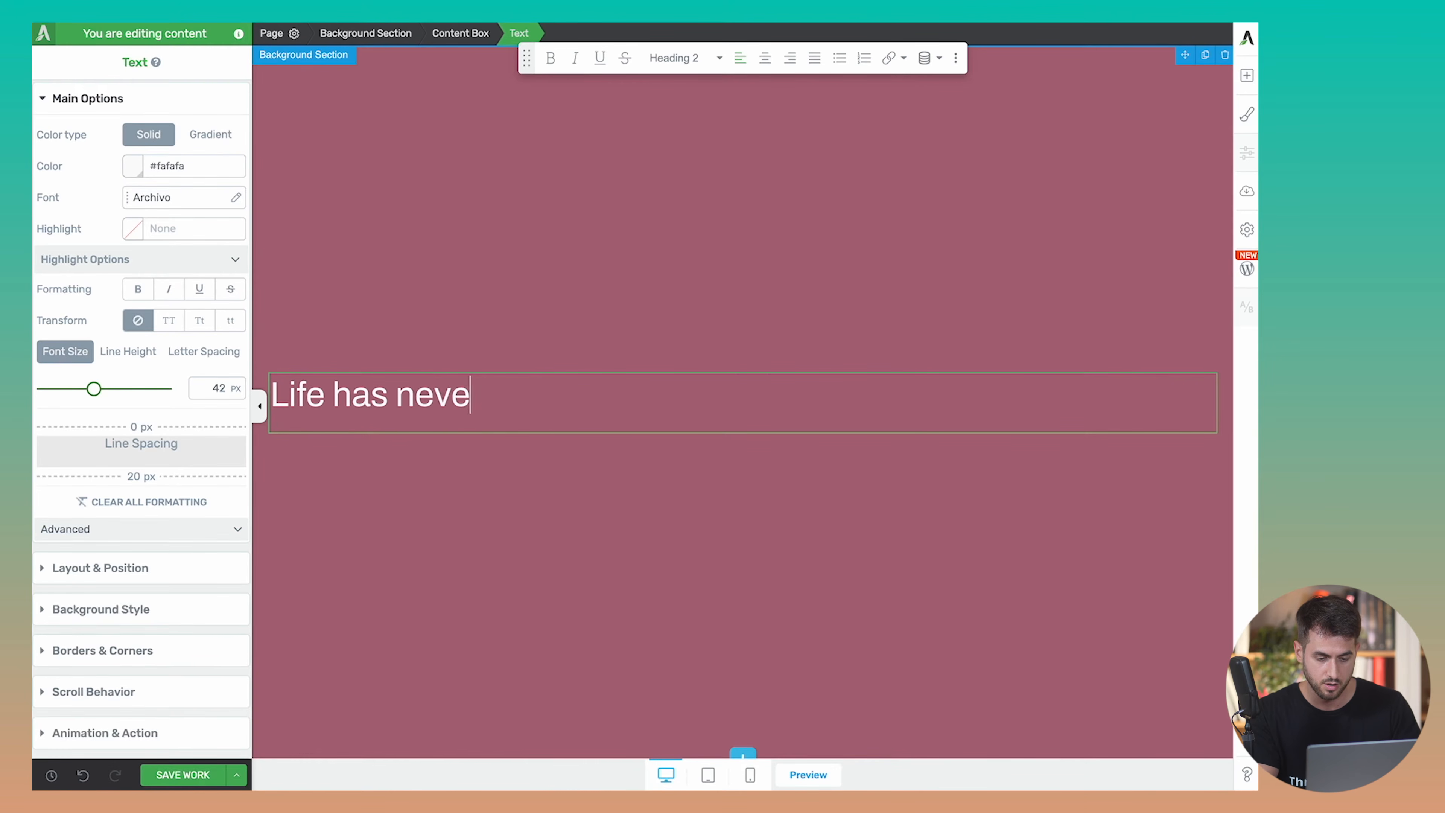
{"action": "type", "text": "r been so sweet."}
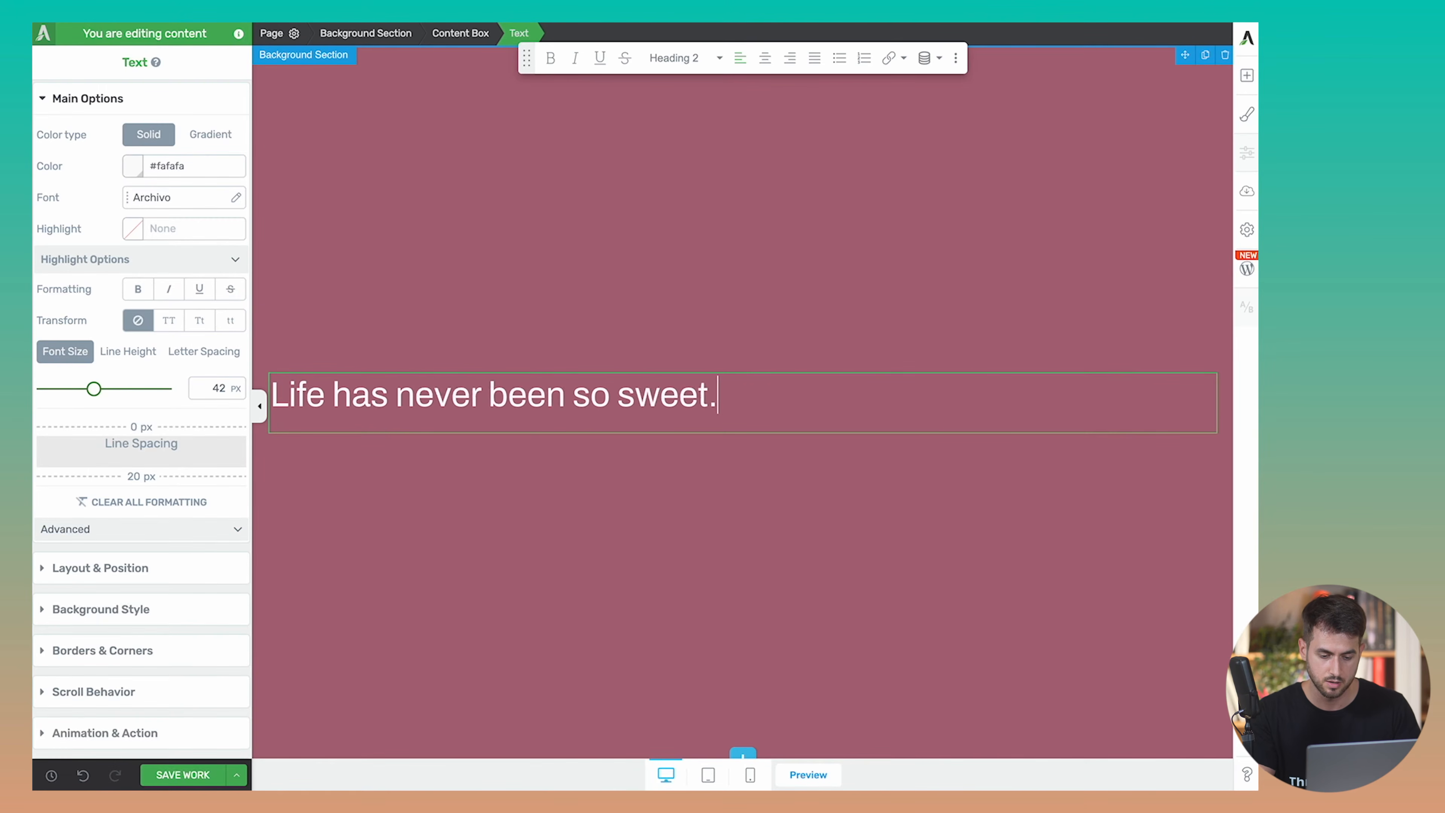
{"action": "key", "text": "ctrl+a"}
{"action": "left_click", "coordinate": [764, 57]}
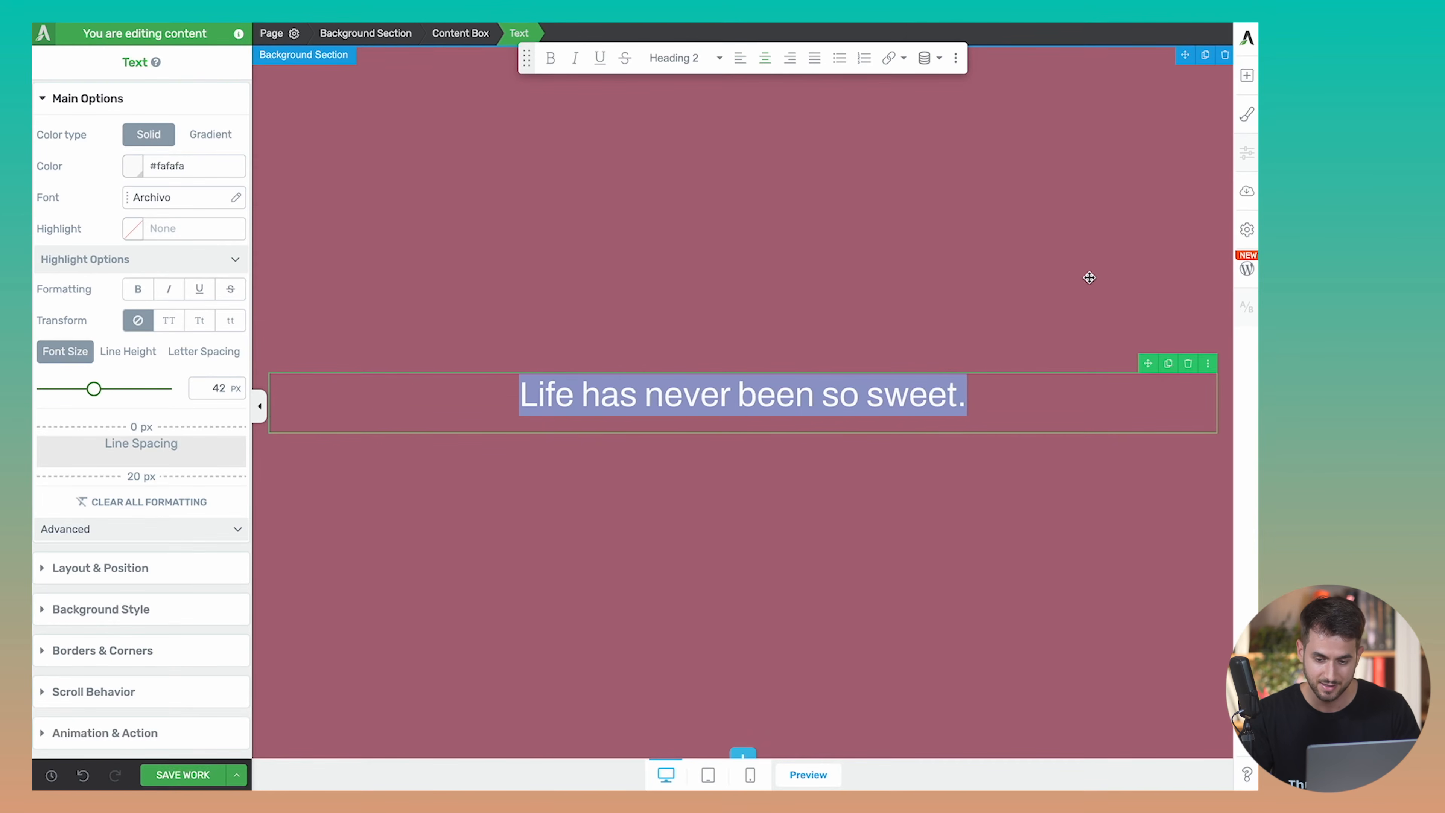
{"action": "left_click", "coordinate": [1168, 367]}
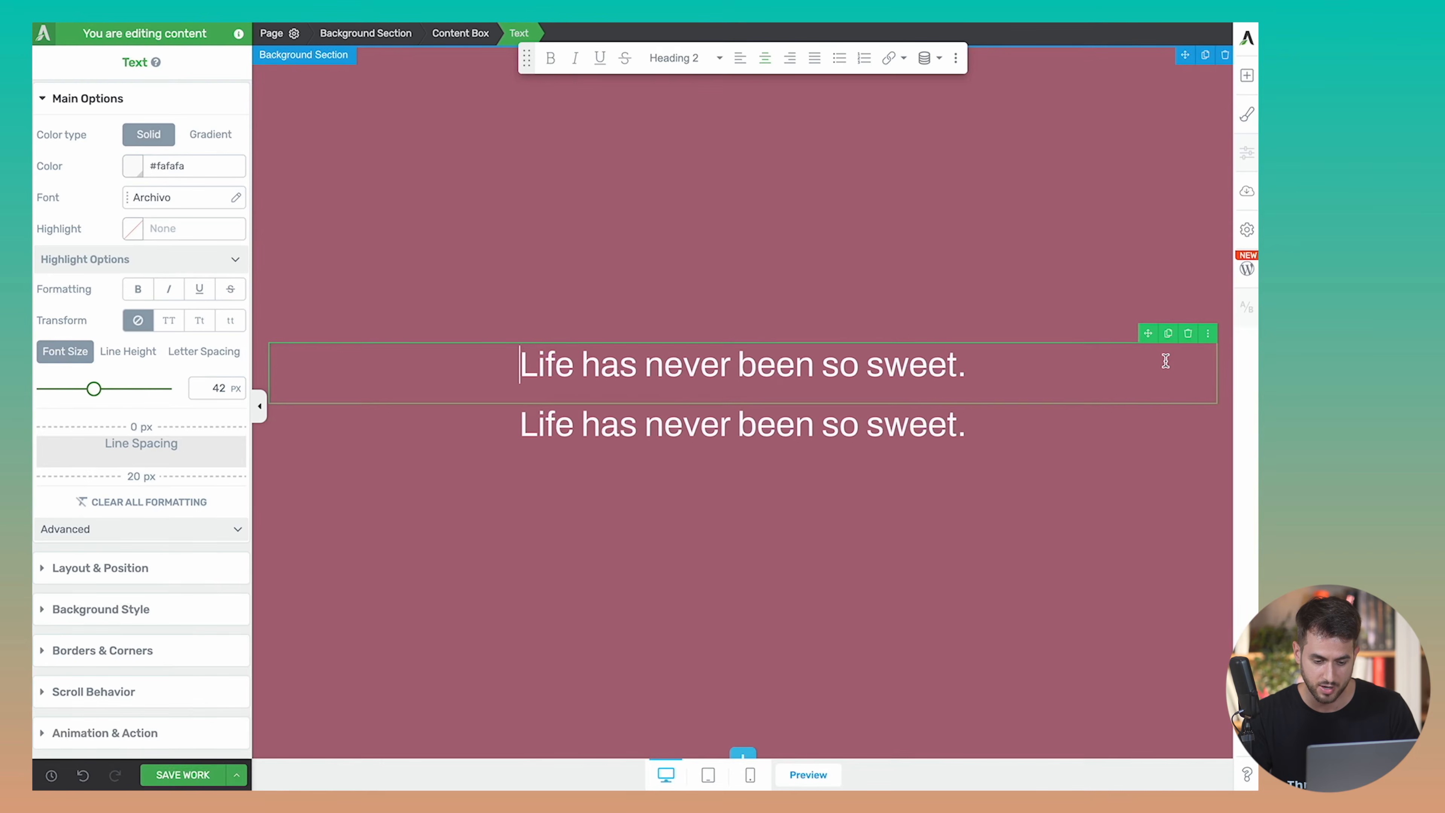
{"action": "left_click", "coordinate": [775, 451]}
{"action": "key", "text": "ctrl+a"}
{"action": "type", "text": "Check"}
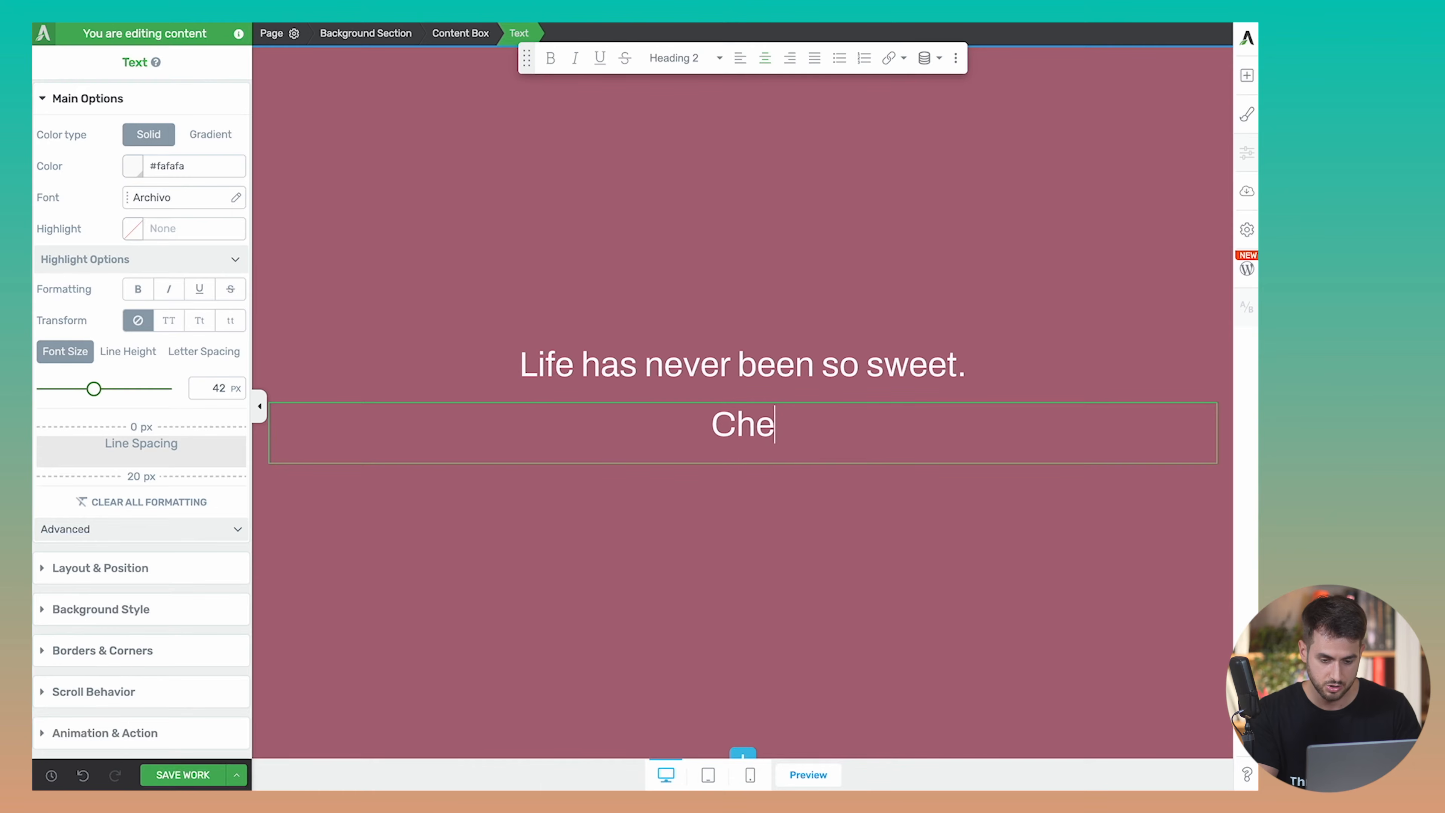
{"action": "key", "text": "BackSpace"}
{"action": "key", "text": "BackSpace"}
{"action": "key", "text": "ctrl+a"}
{"action": "key", "text": "BackSpace"}
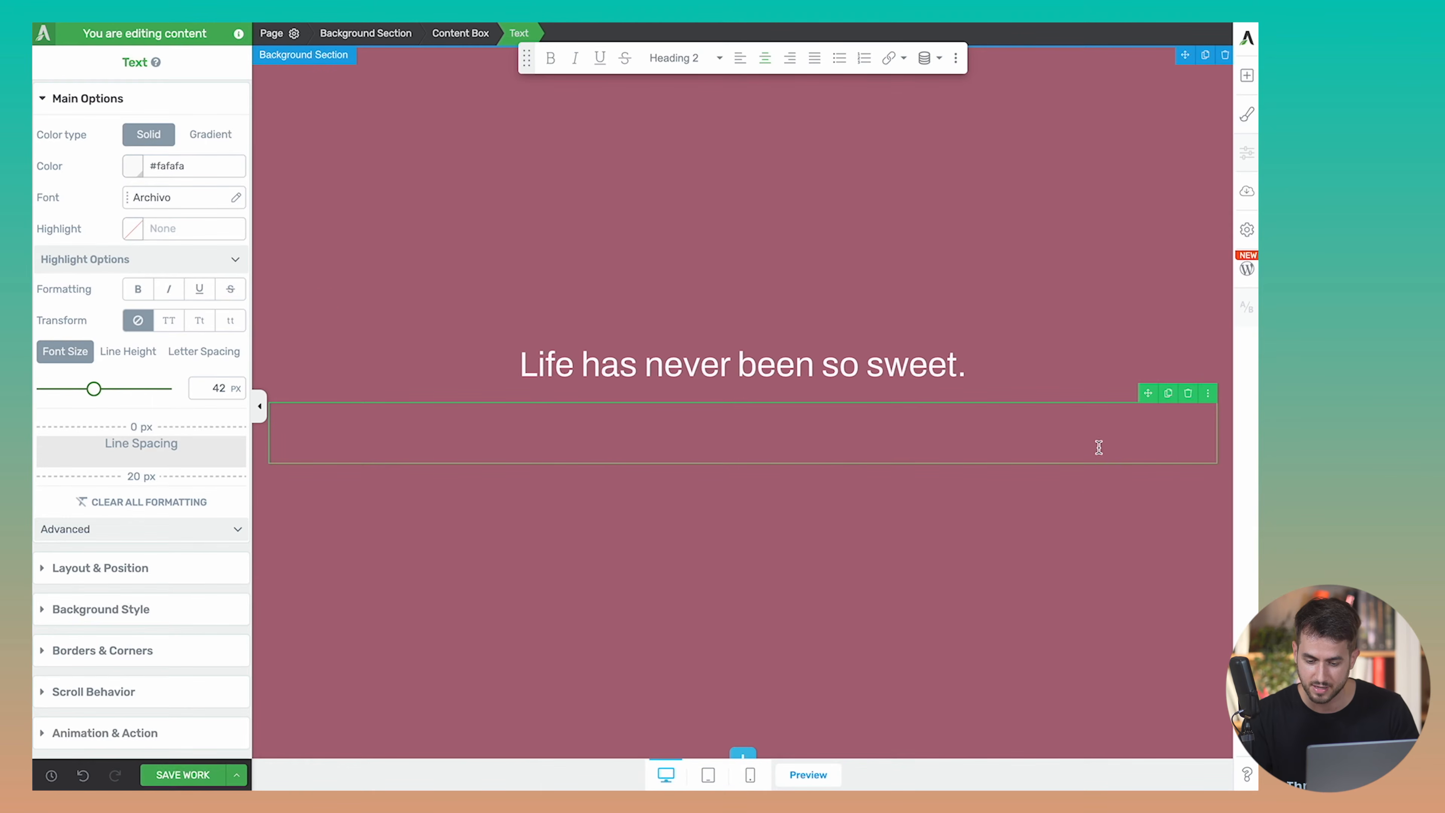
{"action": "left_click", "coordinate": [1188, 398]}
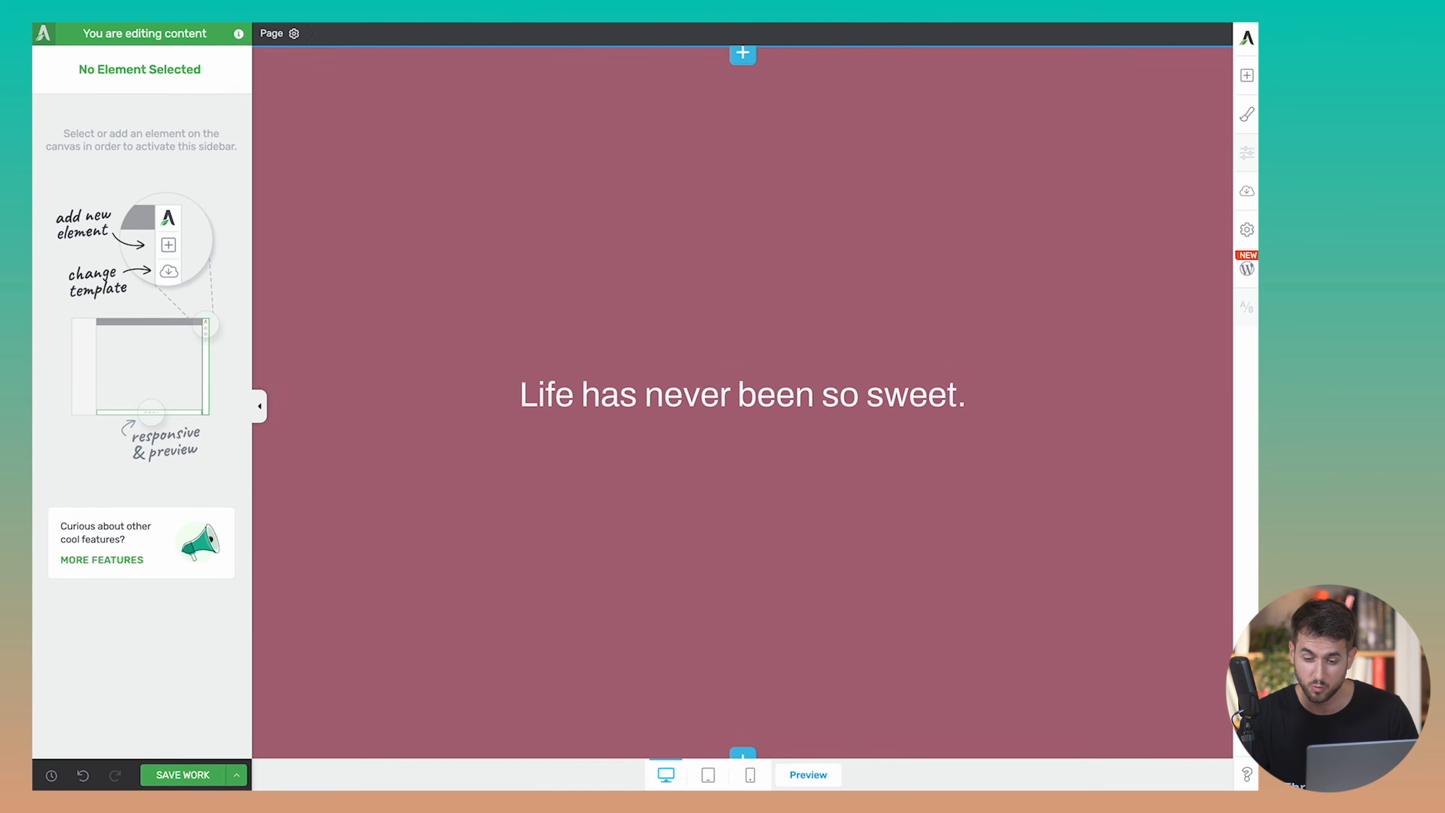
Add a countdown element below the heading using the Countdown timer 12 template
{"action": "left_click", "coordinate": [1246, 77]}
{"action": "type", "text": "count"}
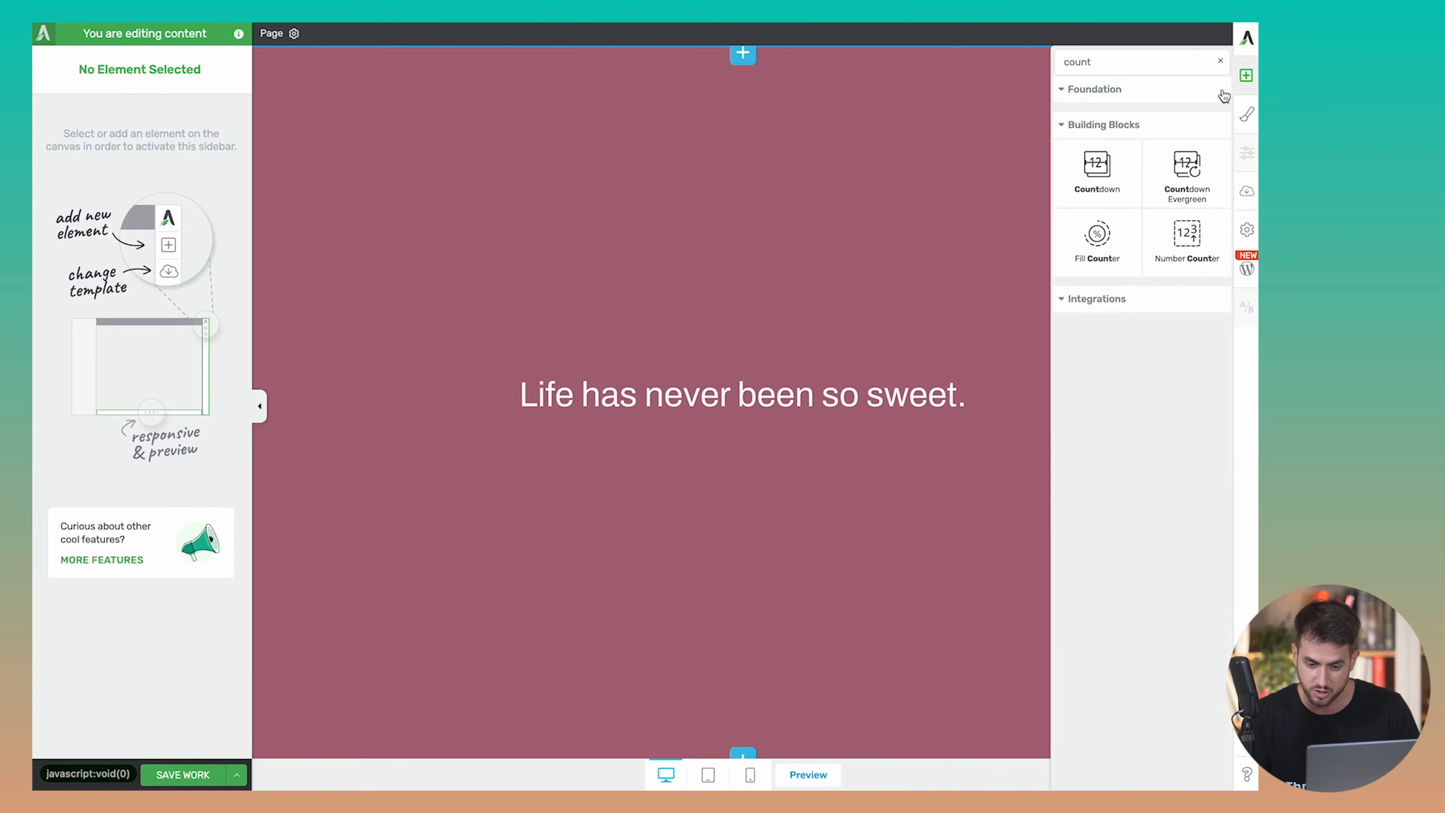
{"action": "left_click_drag", "start_coordinate": [1103, 191], "coordinate": [803, 408]}
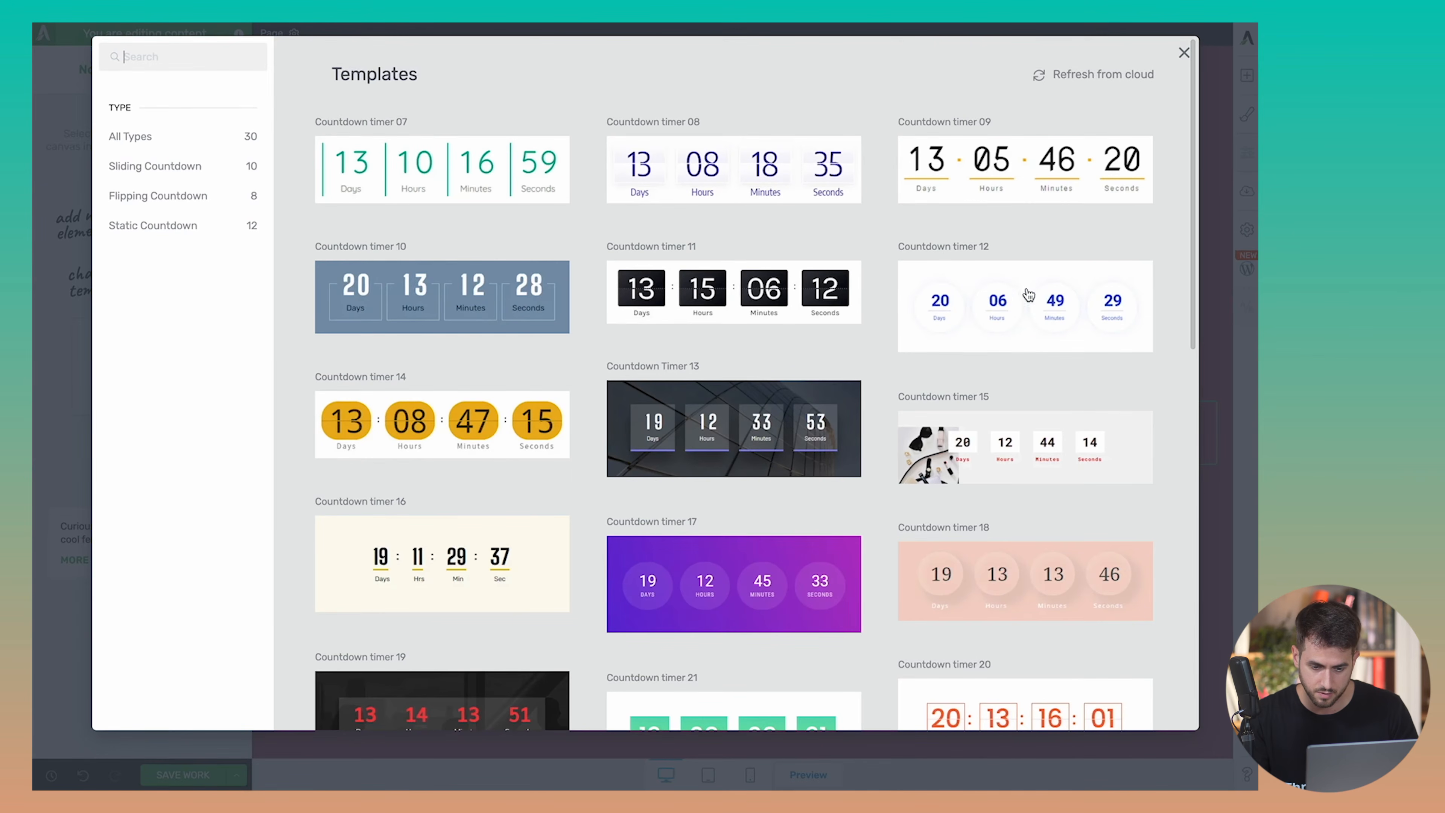
{"action": "scroll", "coordinate": [982, 378], "scroll_direction": "down", "scroll_amount": 10}
{"action": "scroll", "coordinate": [983, 379], "scroll_direction": "down", "scroll_amount": 4}
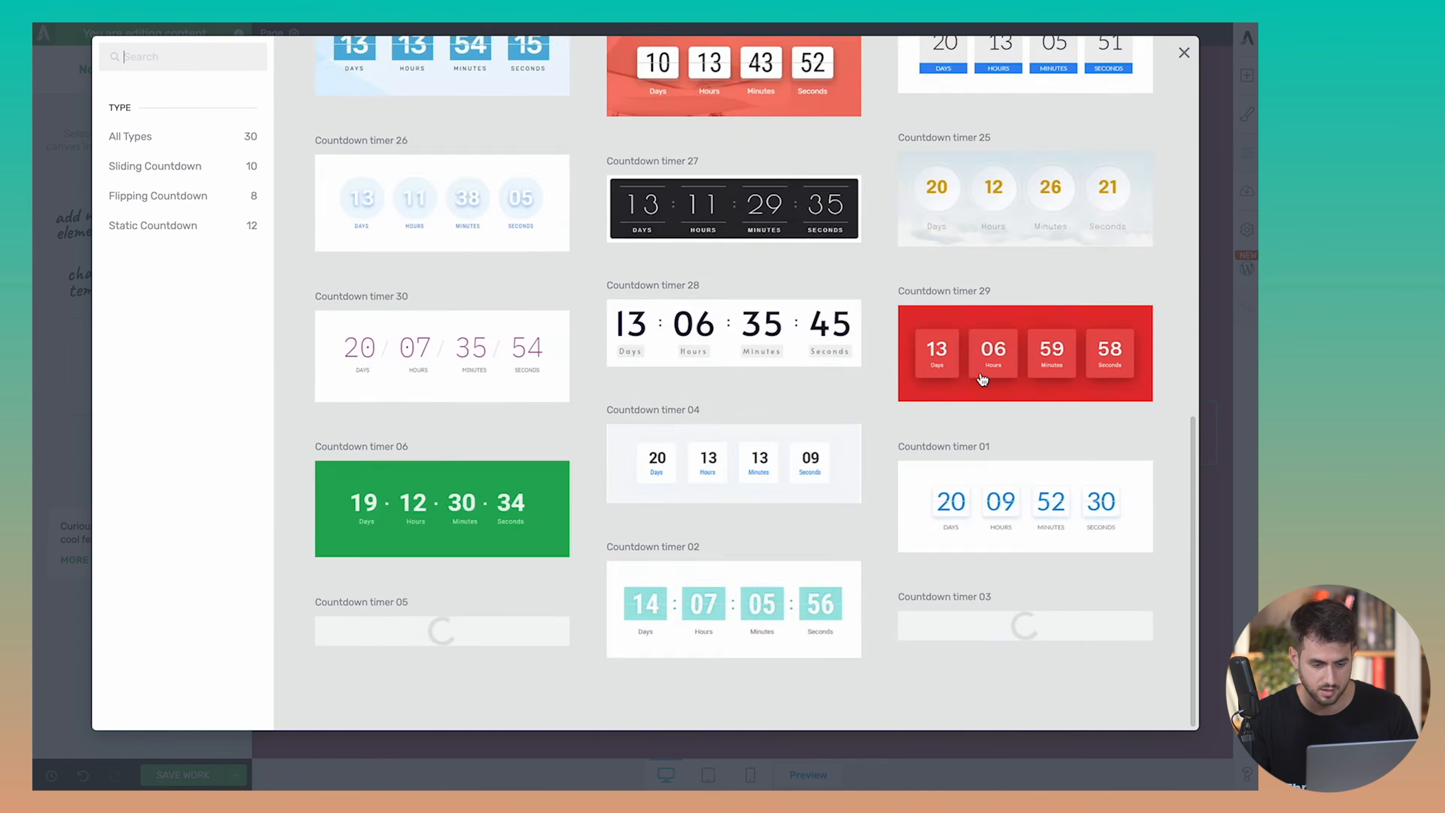
{"action": "scroll", "coordinate": [983, 378], "scroll_direction": "up", "scroll_amount": 15}
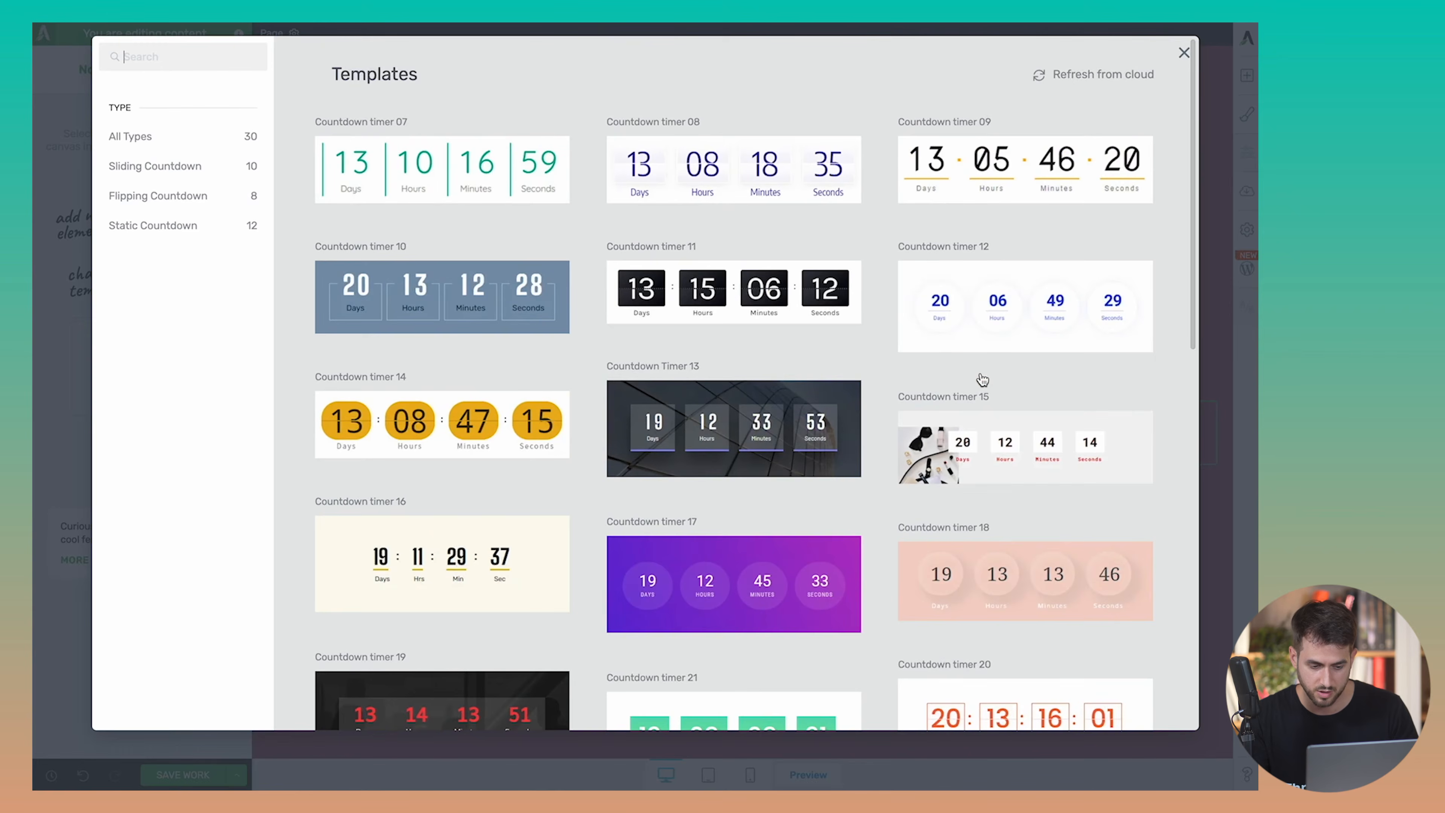
{"action": "left_click", "coordinate": [1029, 310]}
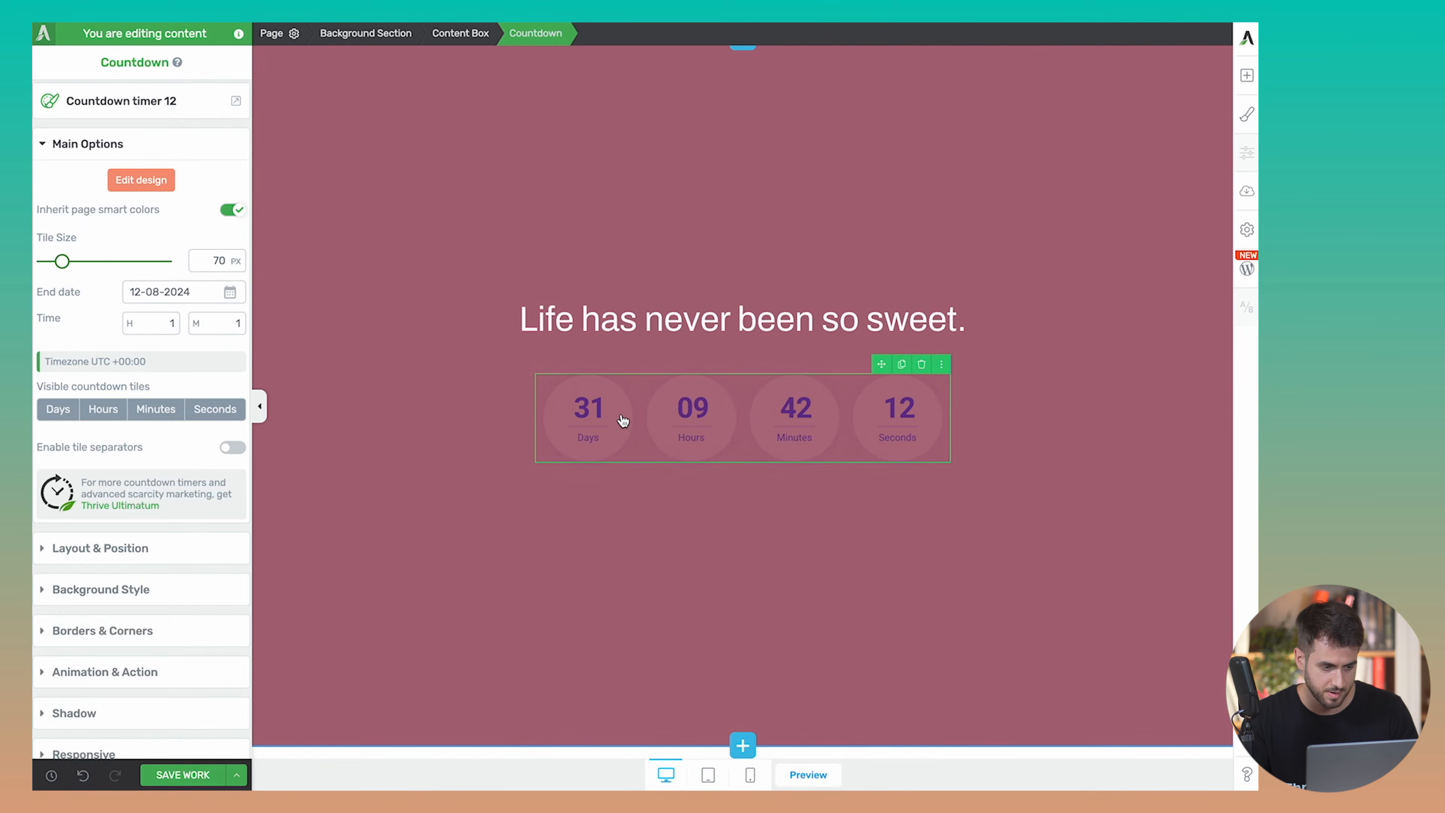
Edit the countdown's design and set the colour of the grouped countdown digits to #ffffff
{"action": "left_click", "coordinate": [141, 180]}
{"action": "left_click", "coordinate": [597, 413]}
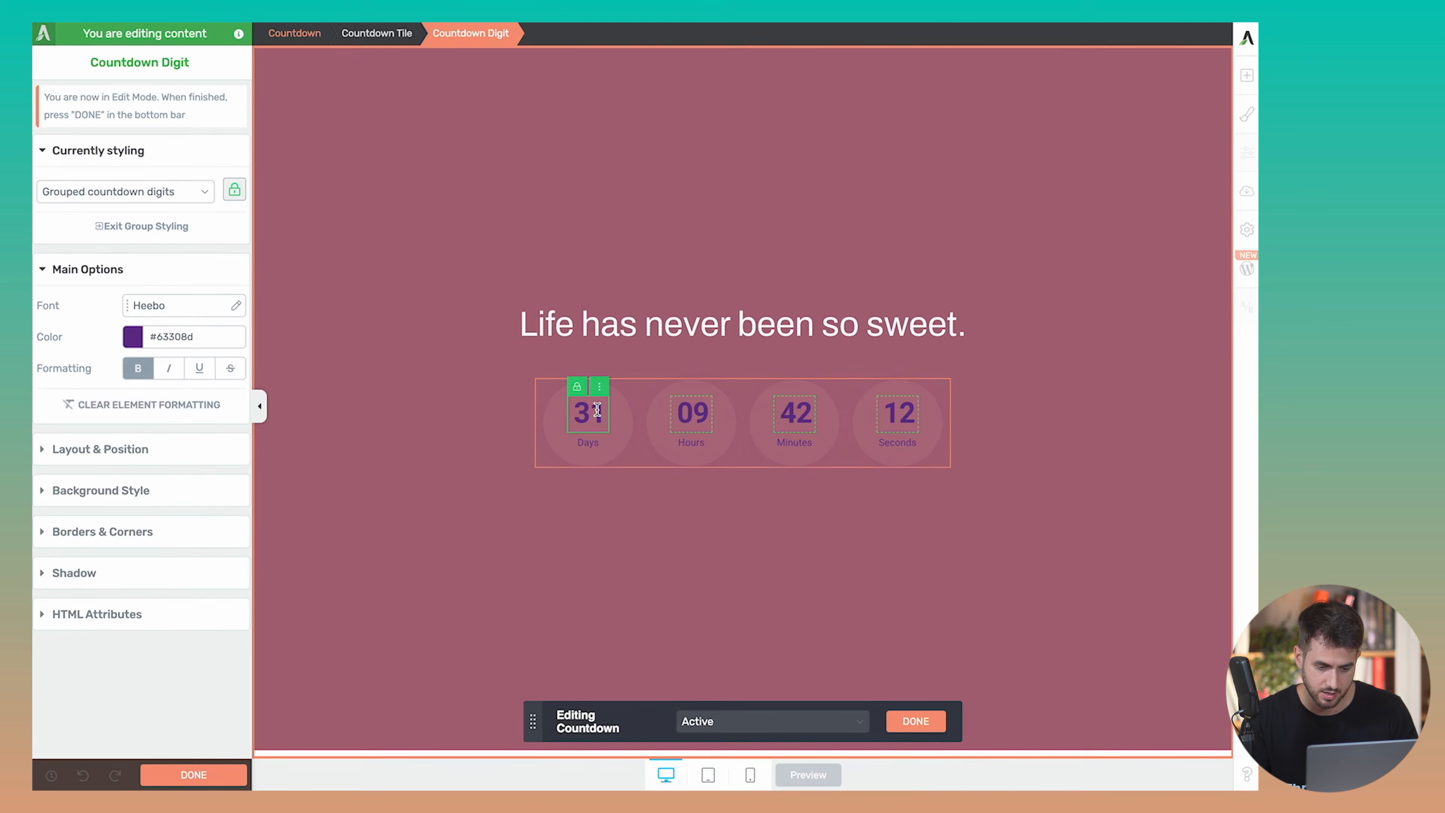
{"action": "double_click", "coordinate": [581, 414]}
{"action": "left_click", "coordinate": [130, 340]}
{"action": "left_click_drag", "start_coordinate": [102, 425], "coordinate": [33, 364]}
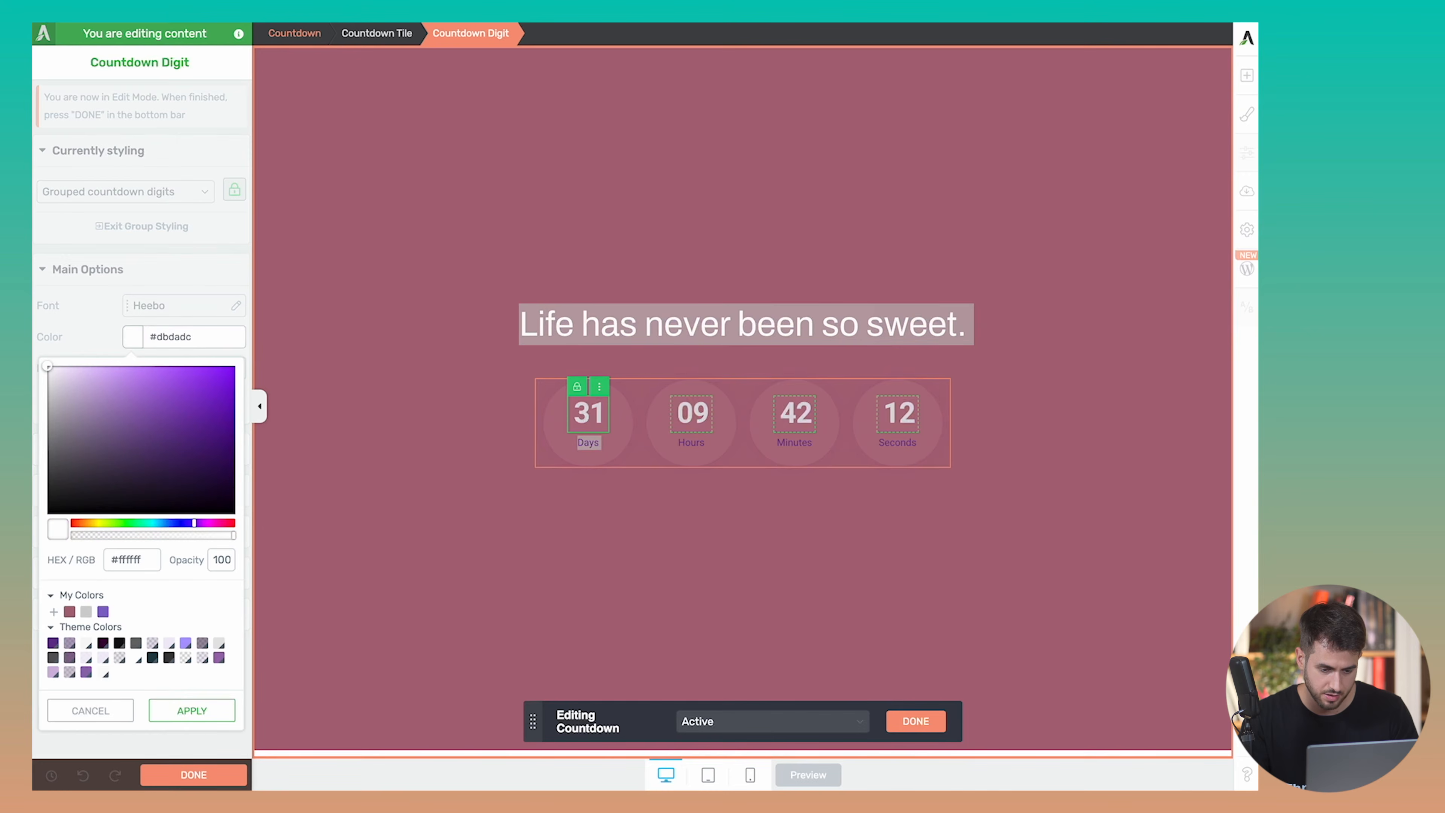
{"action": "left_click", "coordinate": [221, 704]}
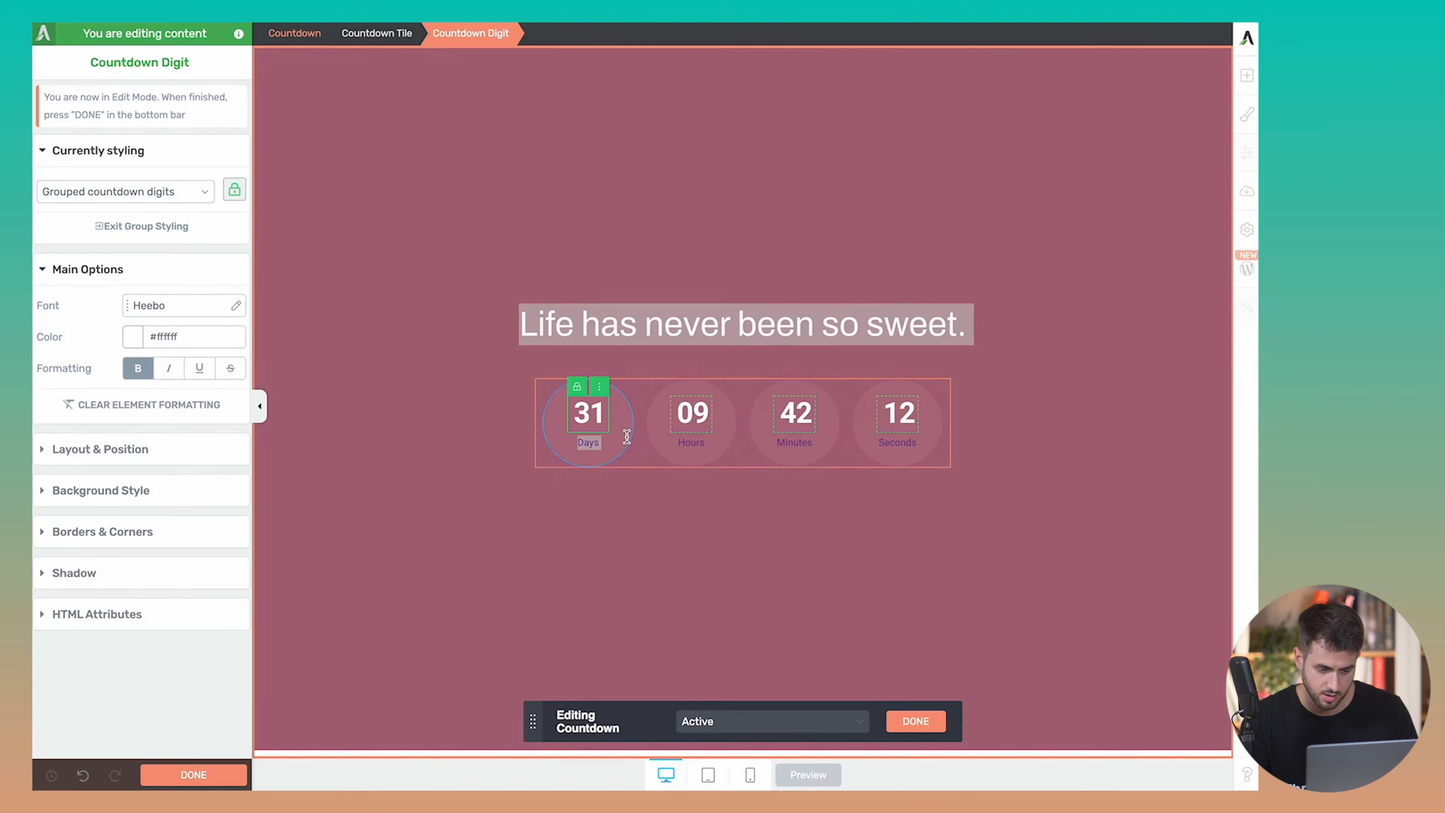
Set the colour of the grouped countdown labels to #ffffff and finish editing the countdown's design
{"action": "left_click", "coordinate": [588, 441]}
{"action": "left_click", "coordinate": [132, 337]}
{"action": "left_click_drag", "start_coordinate": [171, 431], "coordinate": [41, 365]}
{"action": "left_click", "coordinate": [192, 710]}
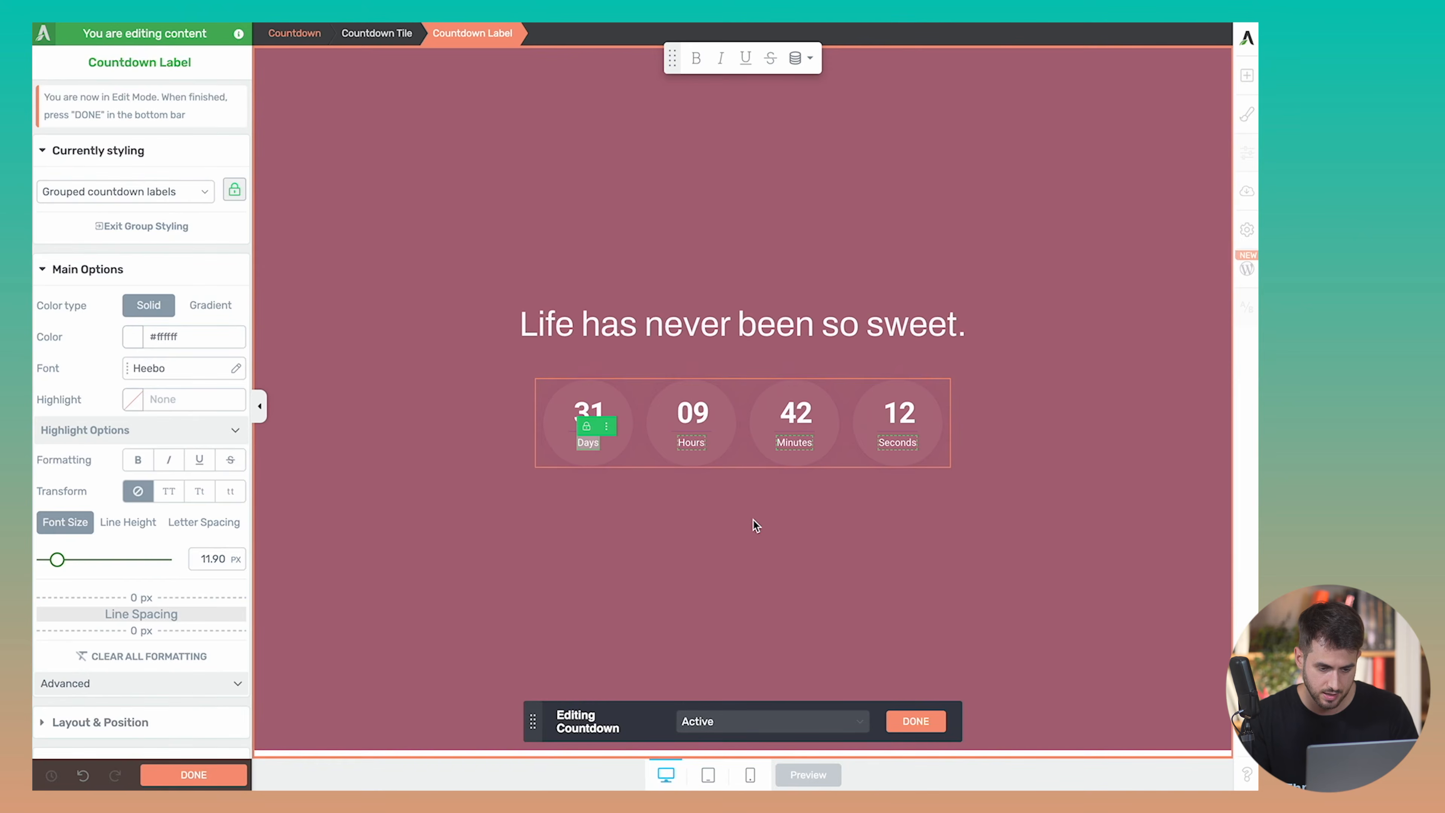
{"action": "left_click", "coordinate": [295, 34]}
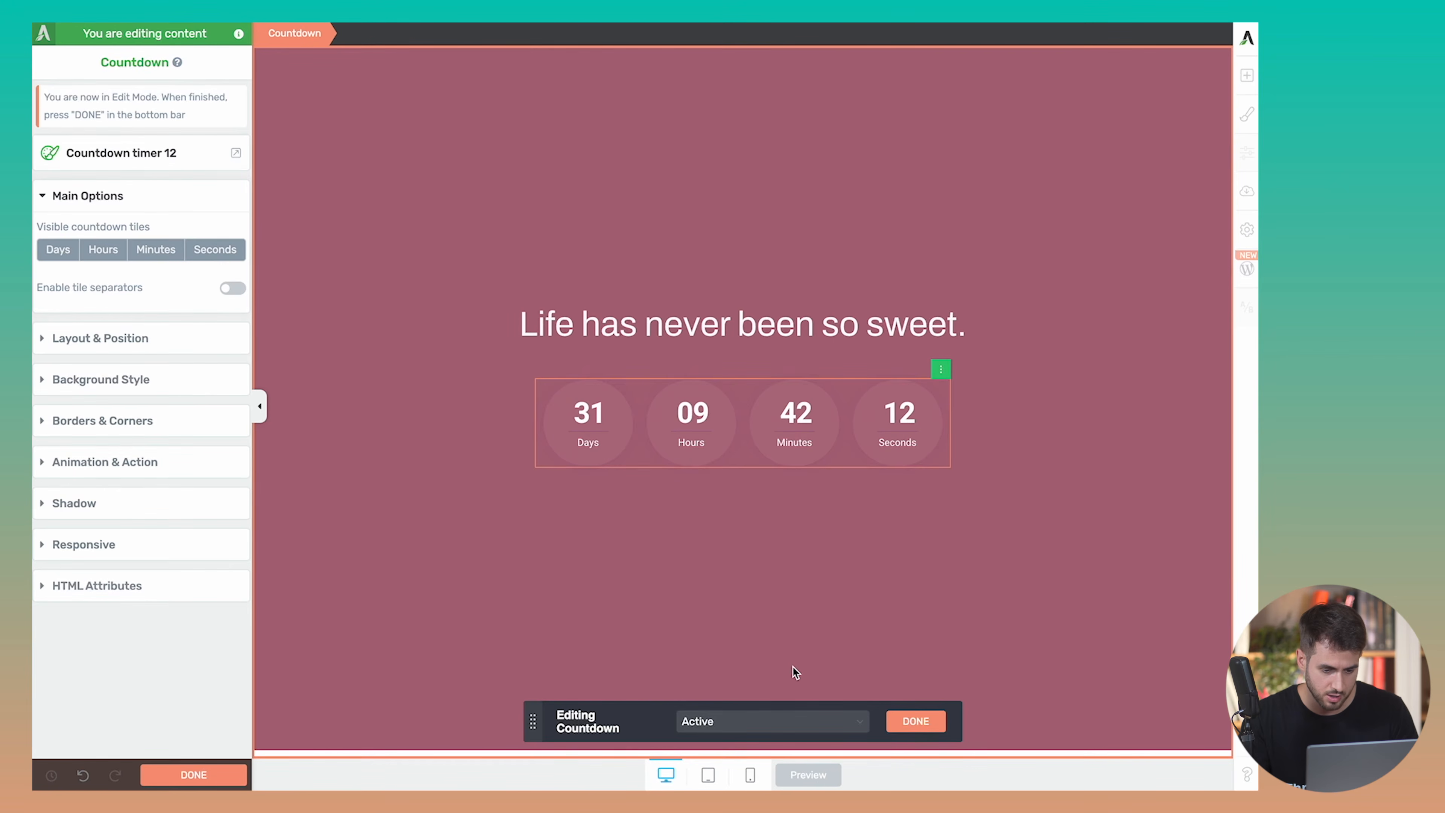
{"action": "left_click", "coordinate": [916, 720]}
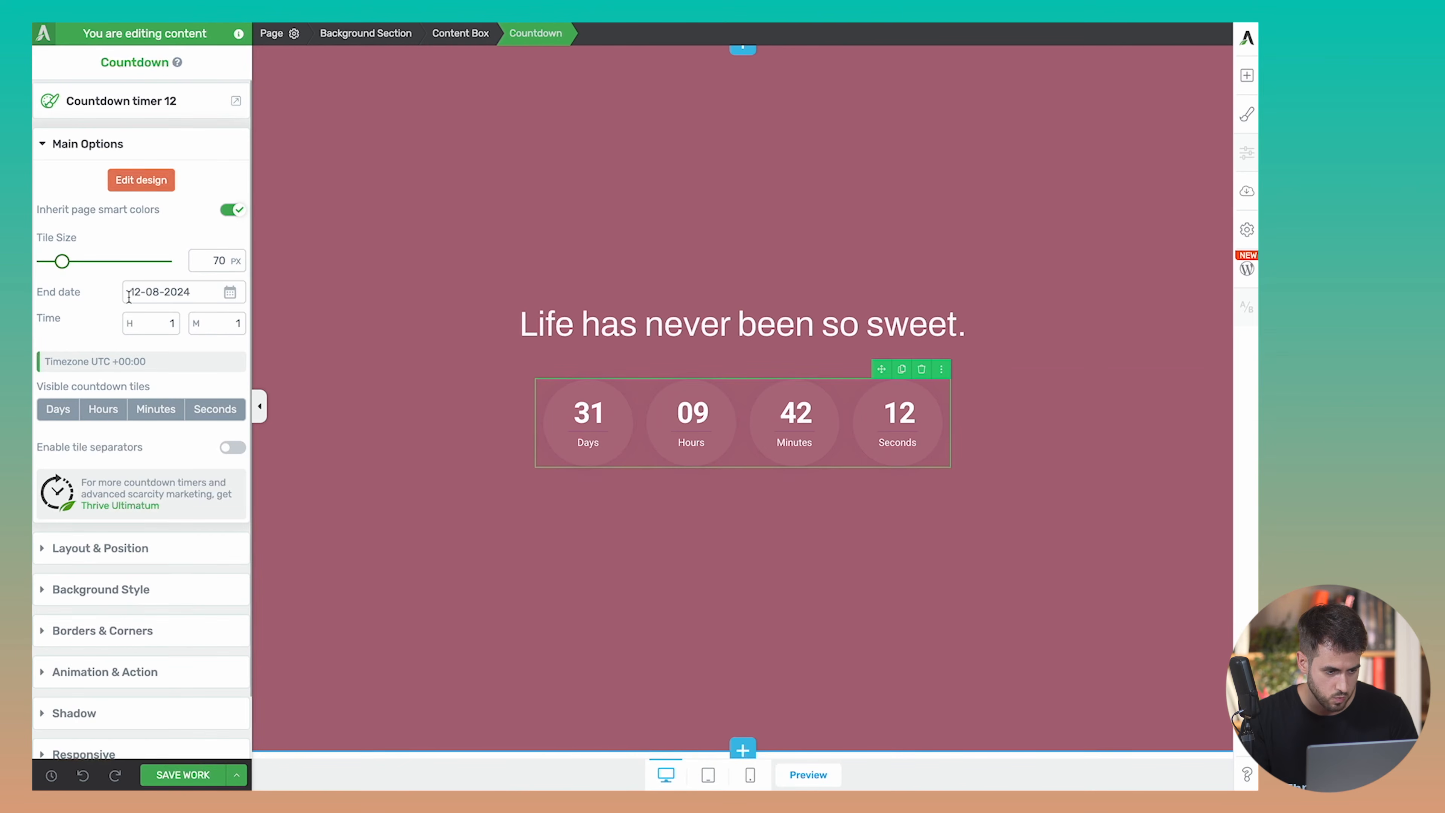
Set the countdown's end date to 15-07-2024 and save the page
{"action": "left_click", "coordinate": [230, 293]}
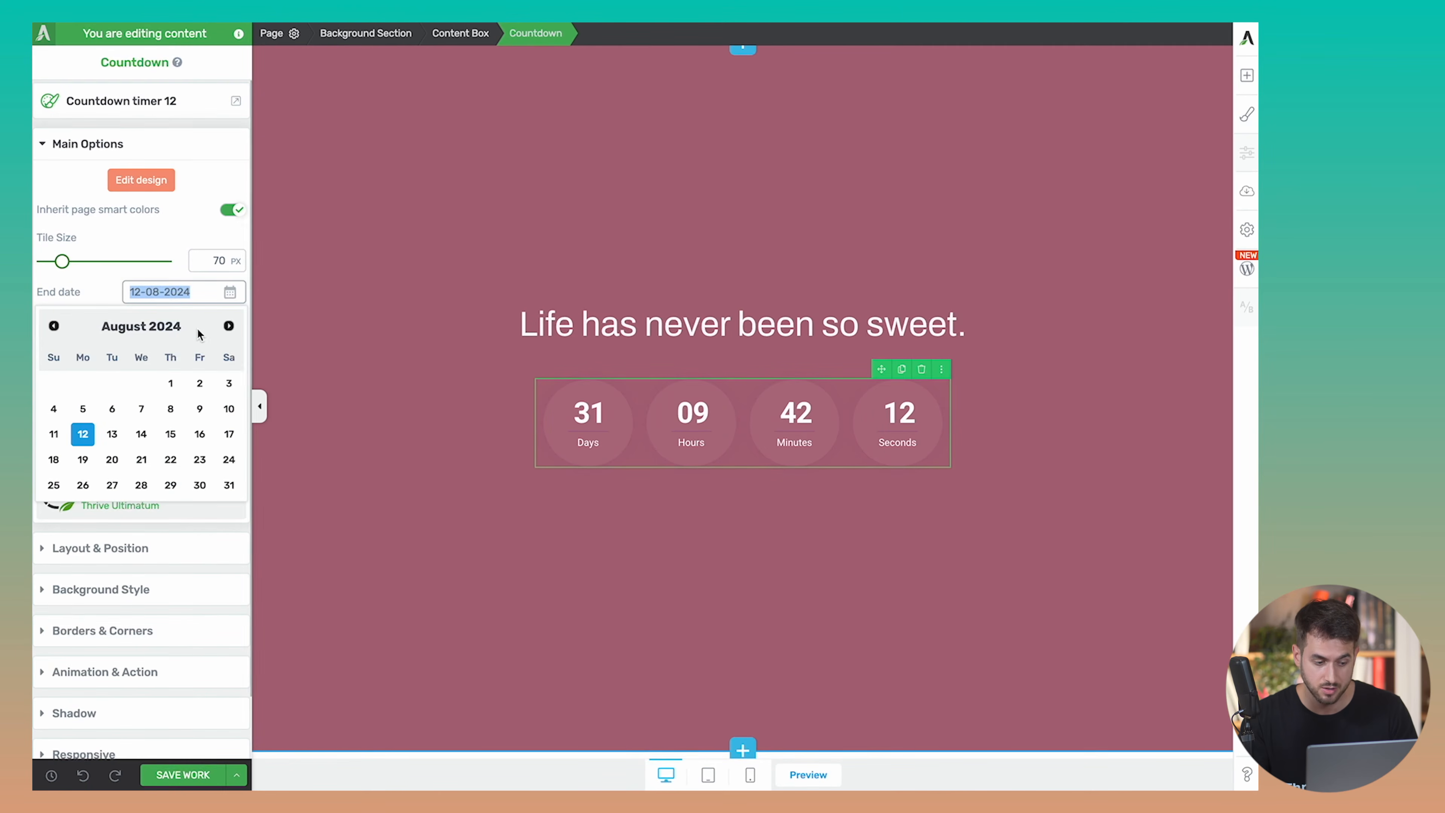
{"action": "left_click", "coordinate": [82, 460]}
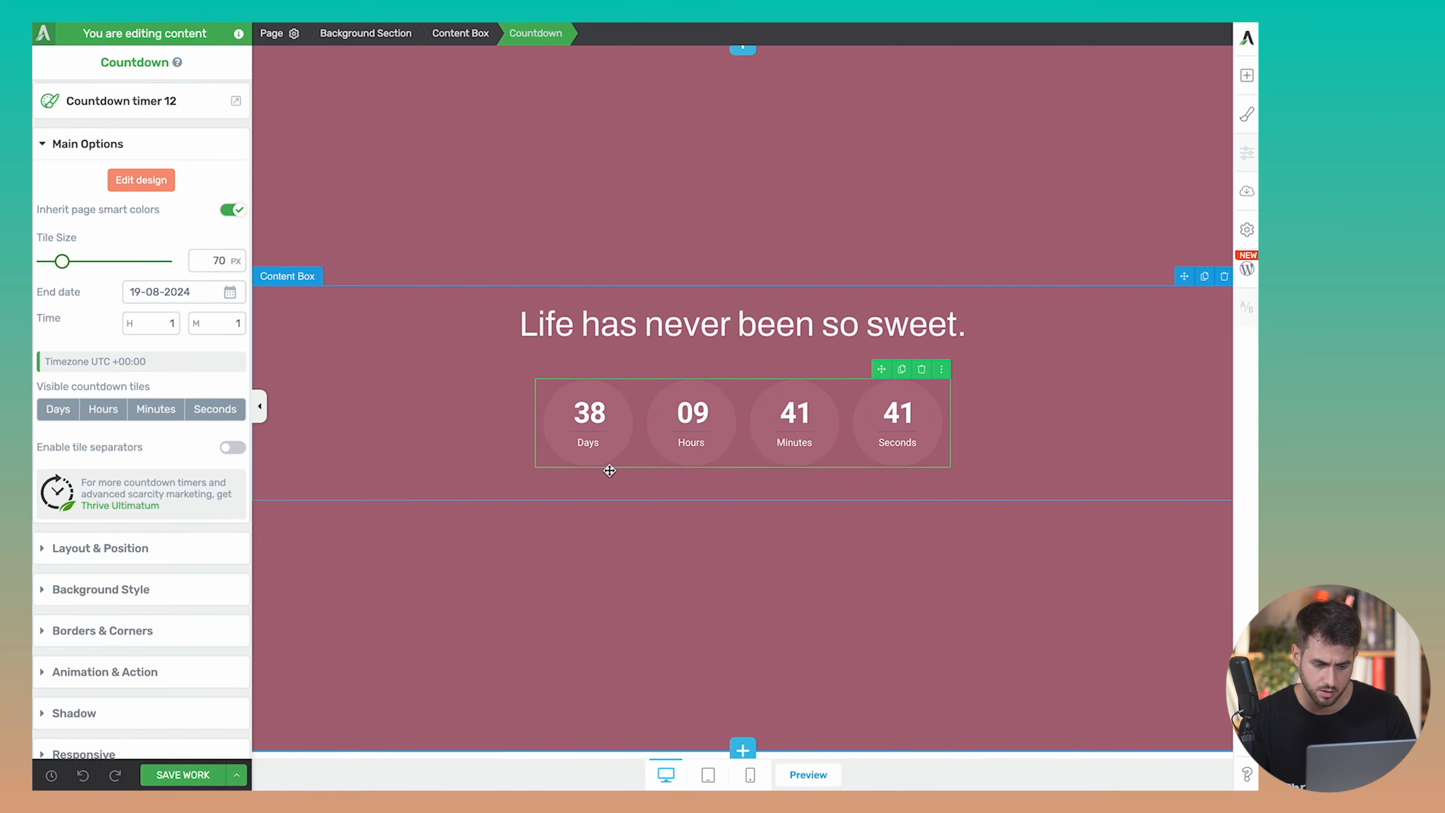
{"action": "left_click", "coordinate": [154, 291]}
{"action": "left_click", "coordinate": [54, 326]}
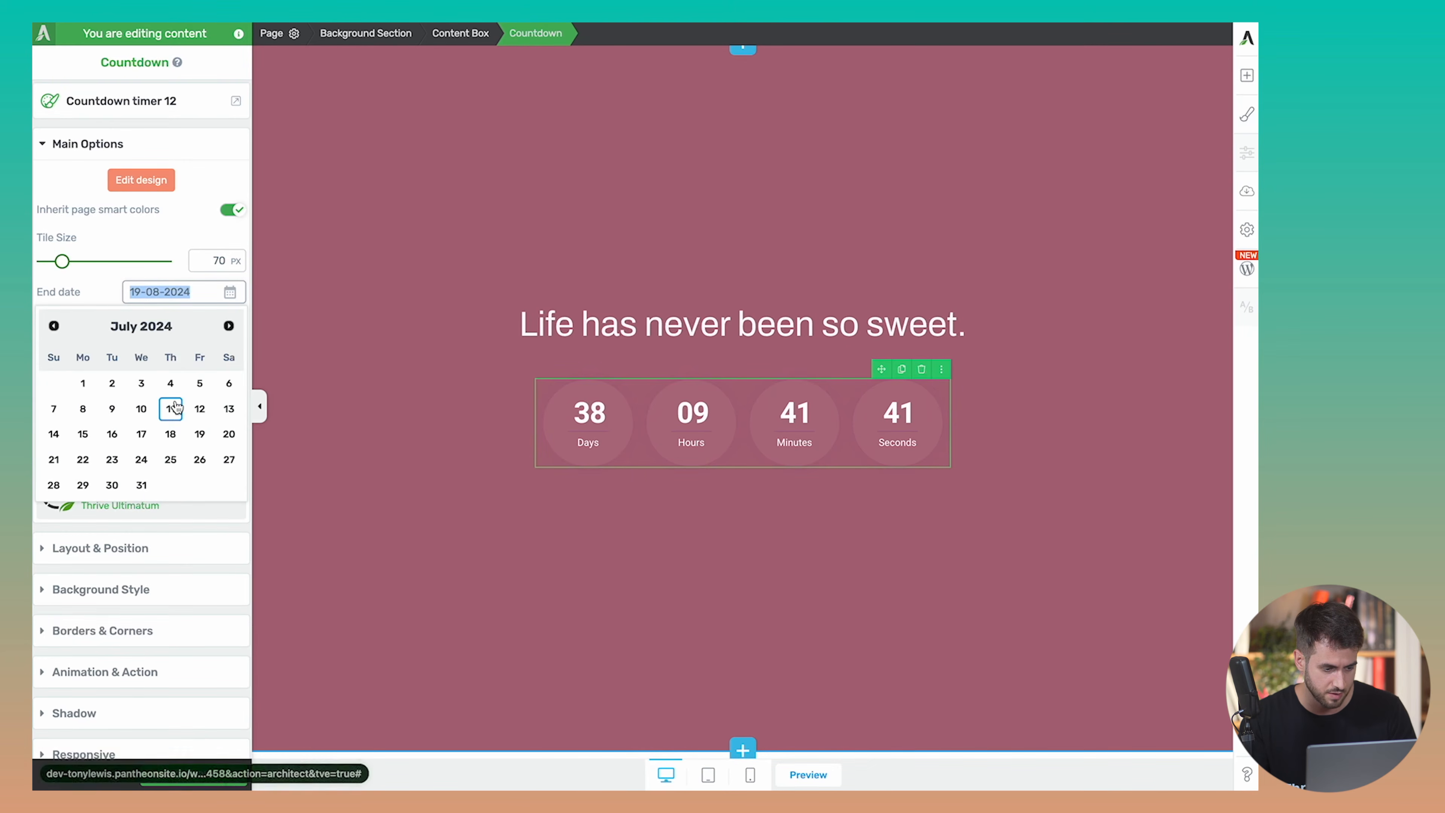
{"action": "left_click", "coordinate": [86, 434]}
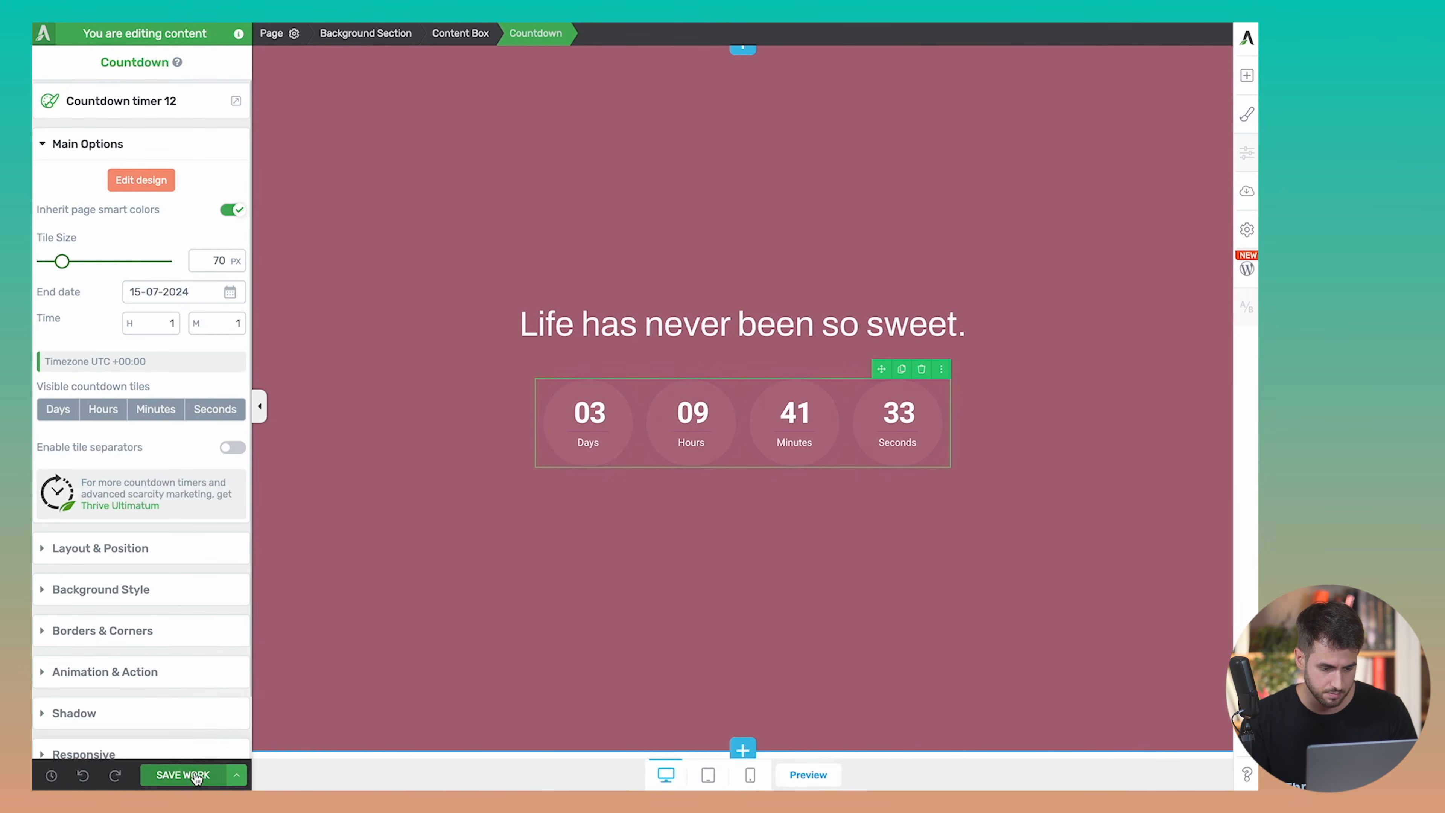
{"action": "left_click", "coordinate": [182, 775]}
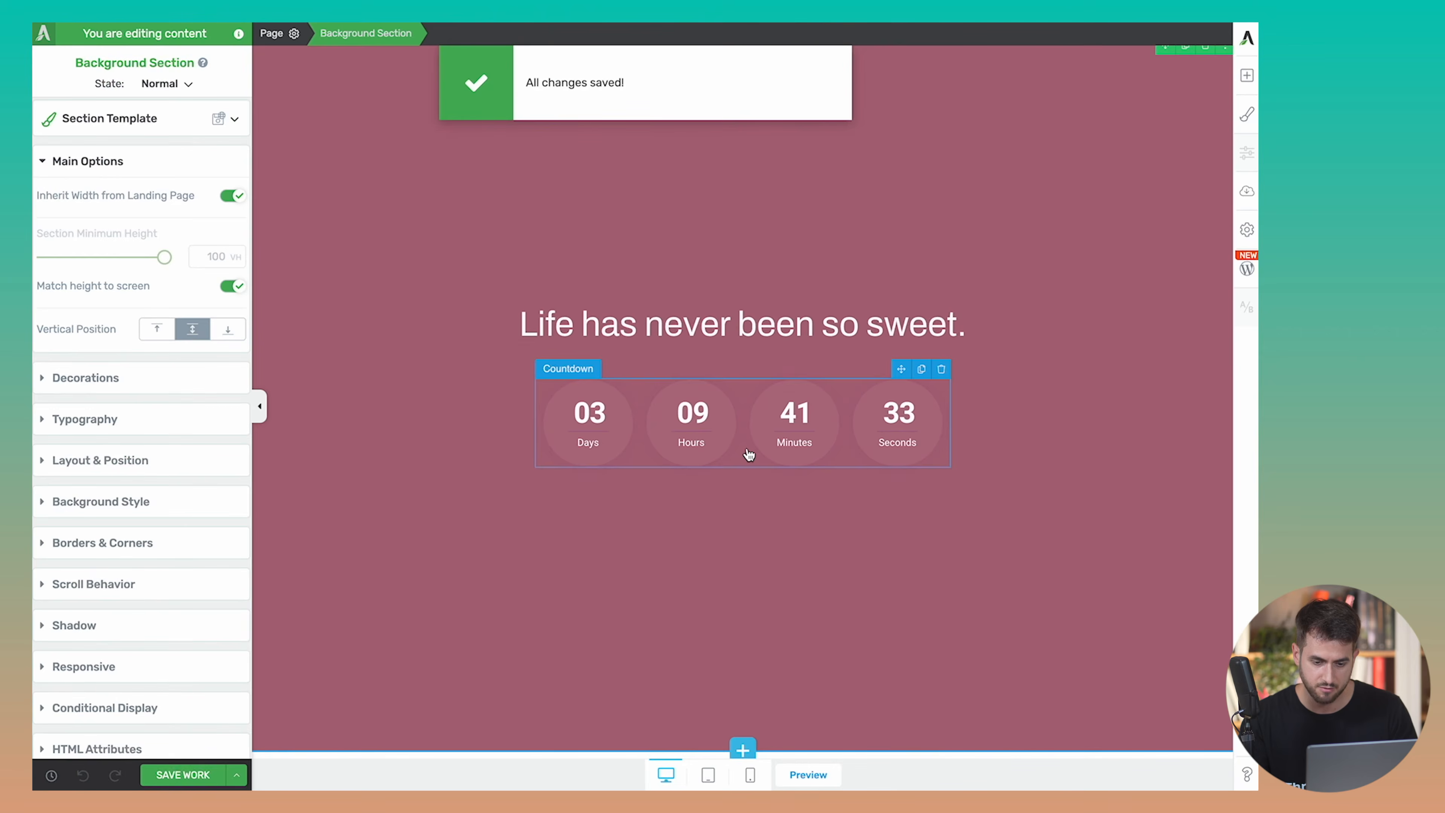
Add a Lead Generation form below the countdown using the Opt-in 04 template
{"action": "left_click", "coordinate": [1248, 77]}
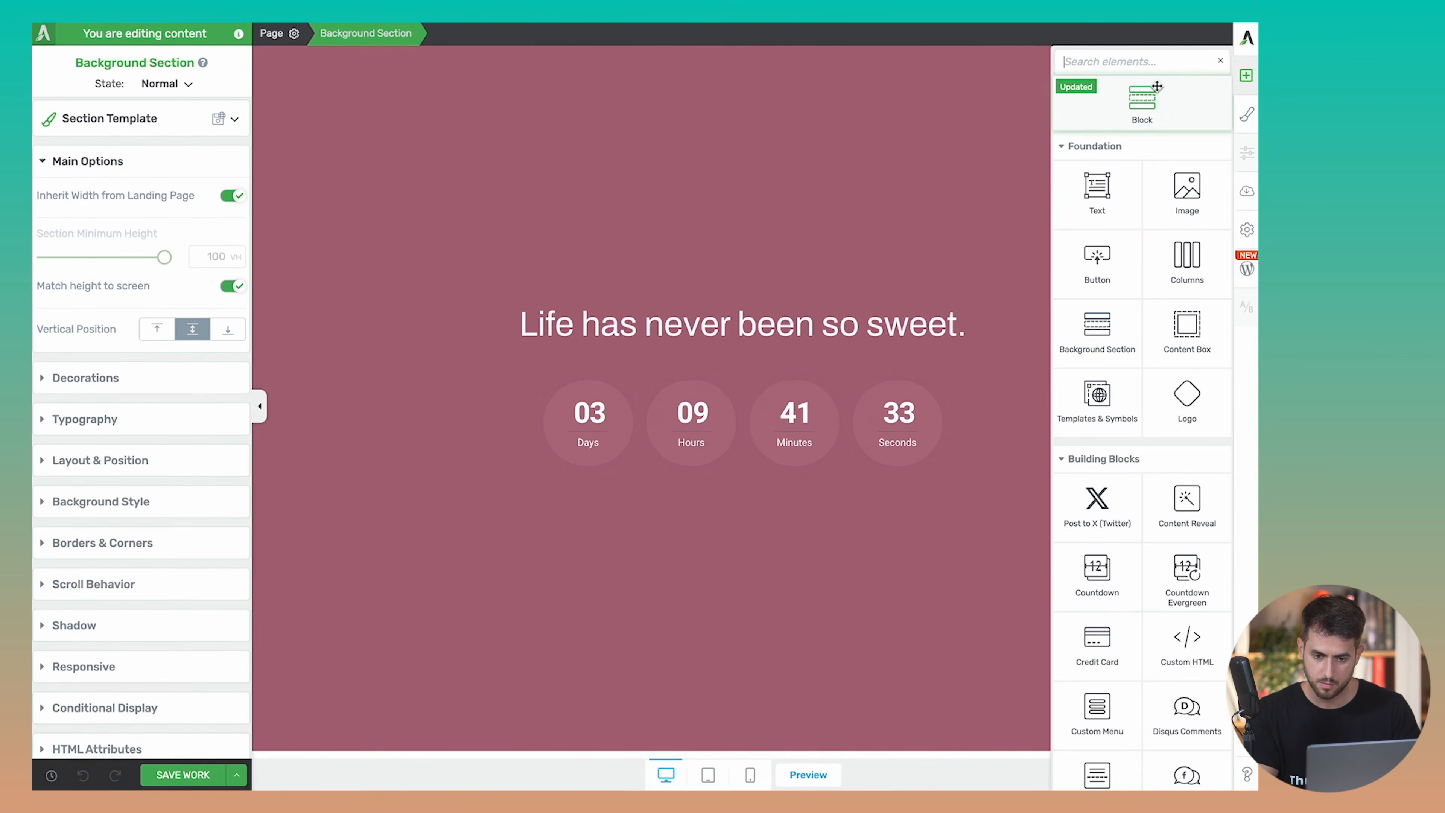
{"action": "type", "text": "lead"}
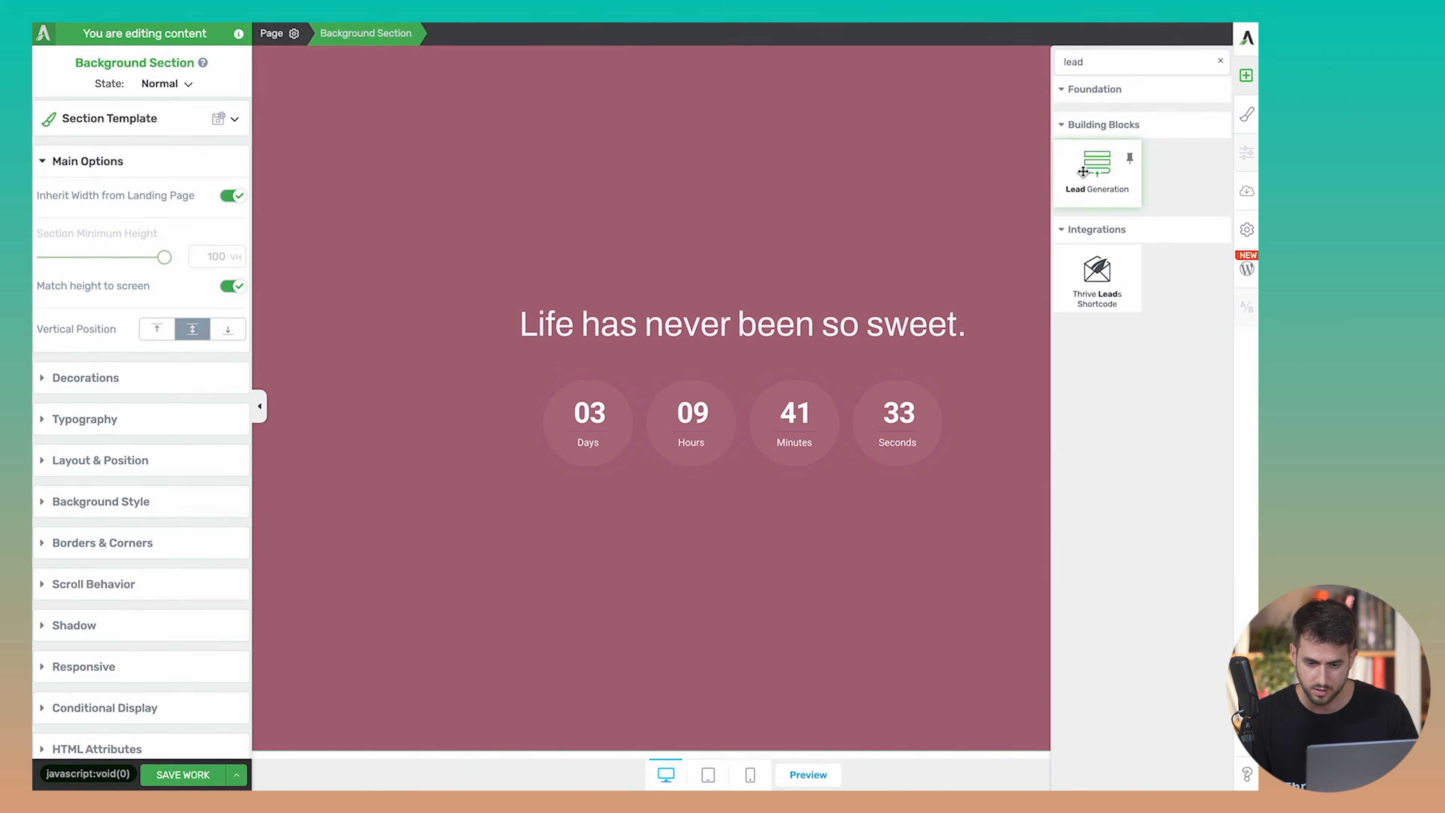
{"action": "left_click_drag", "start_coordinate": [1097, 171], "coordinate": [655, 451]}
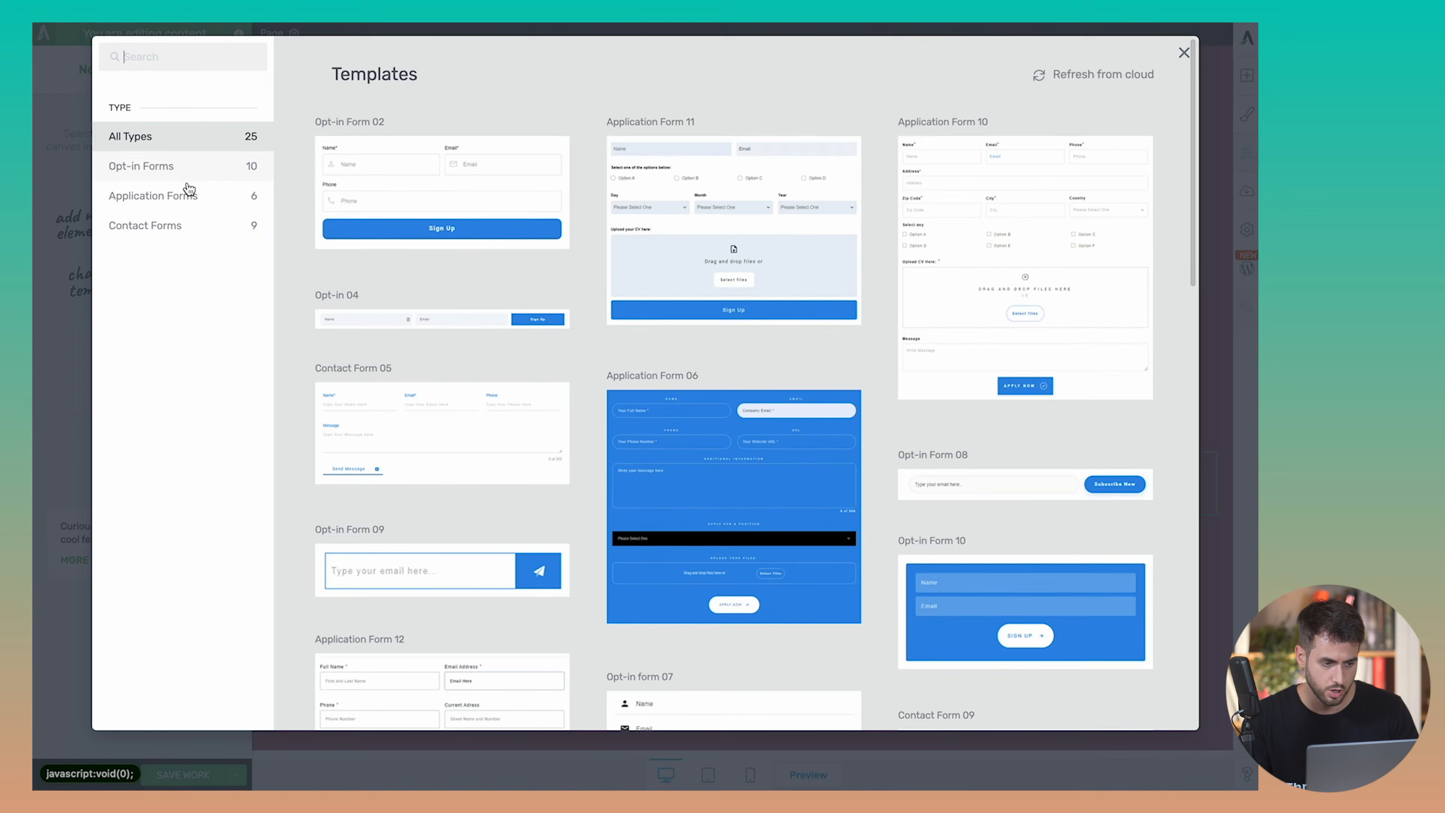
{"action": "left_click", "coordinate": [147, 167]}
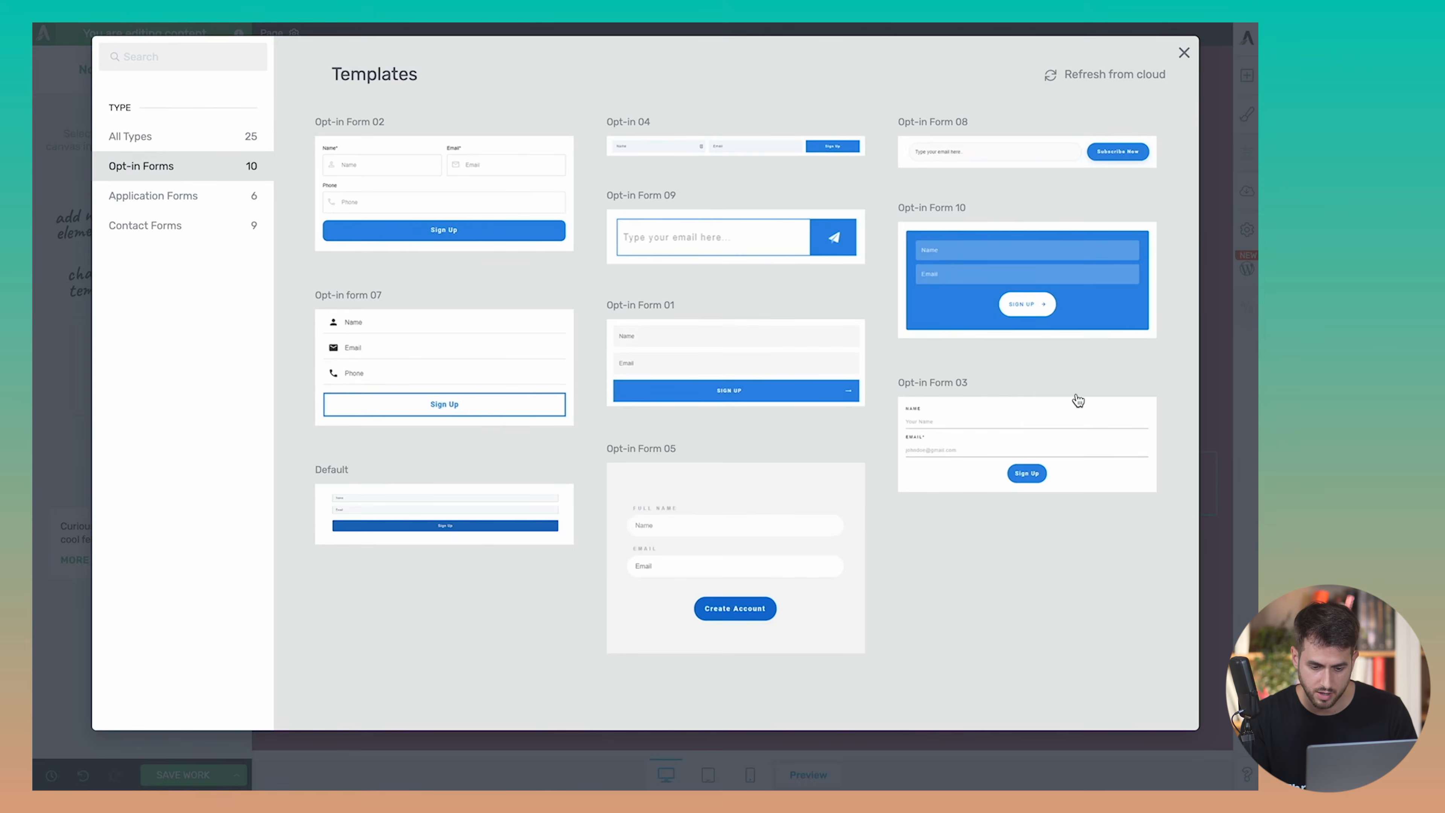
{"action": "left_click", "coordinate": [728, 154]}
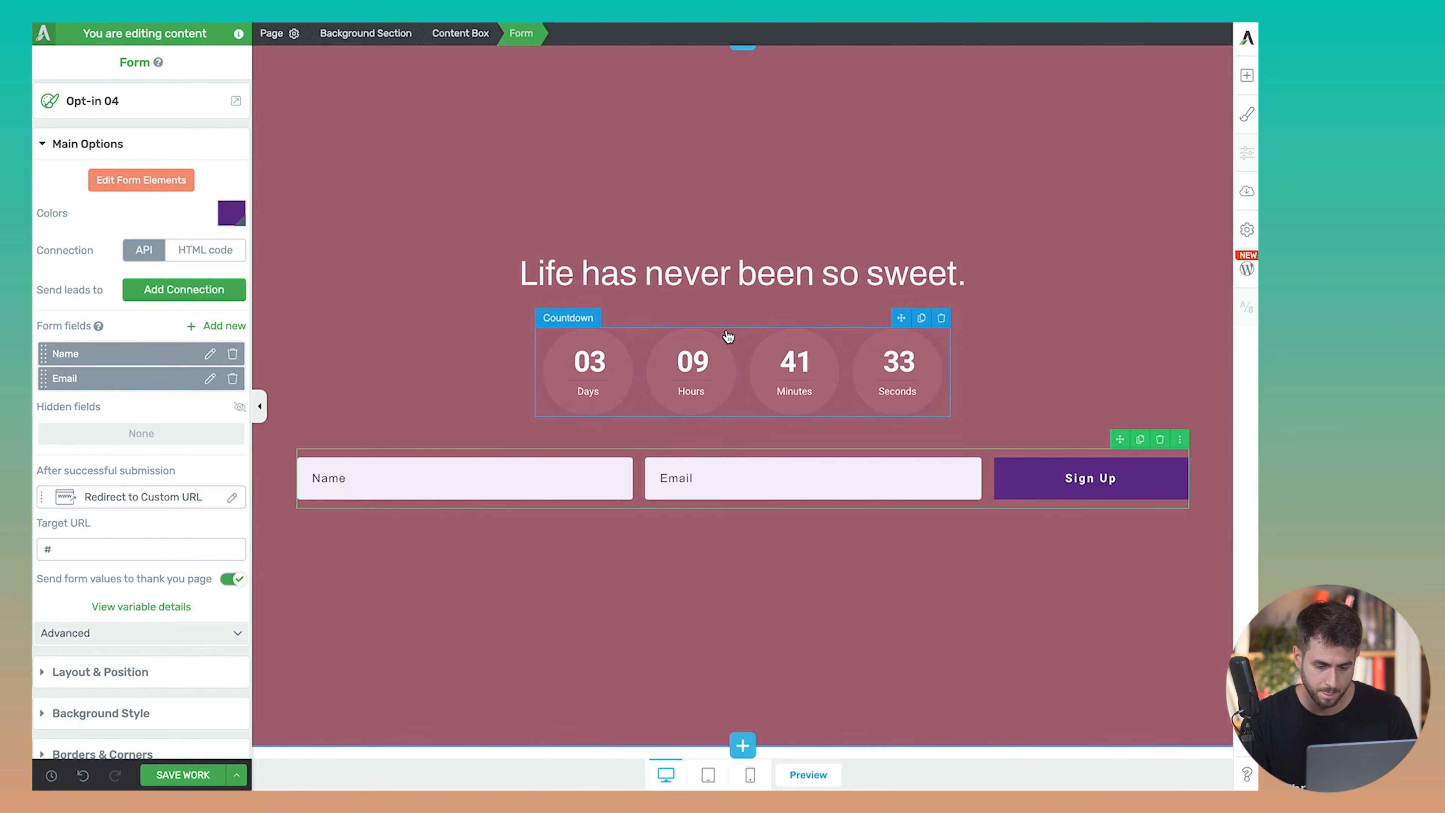
Unlink the form's colour from the theme colour and set it to #c98597, a lighter shade of the saved Turkish Rose
{"action": "left_click", "coordinate": [231, 213]}
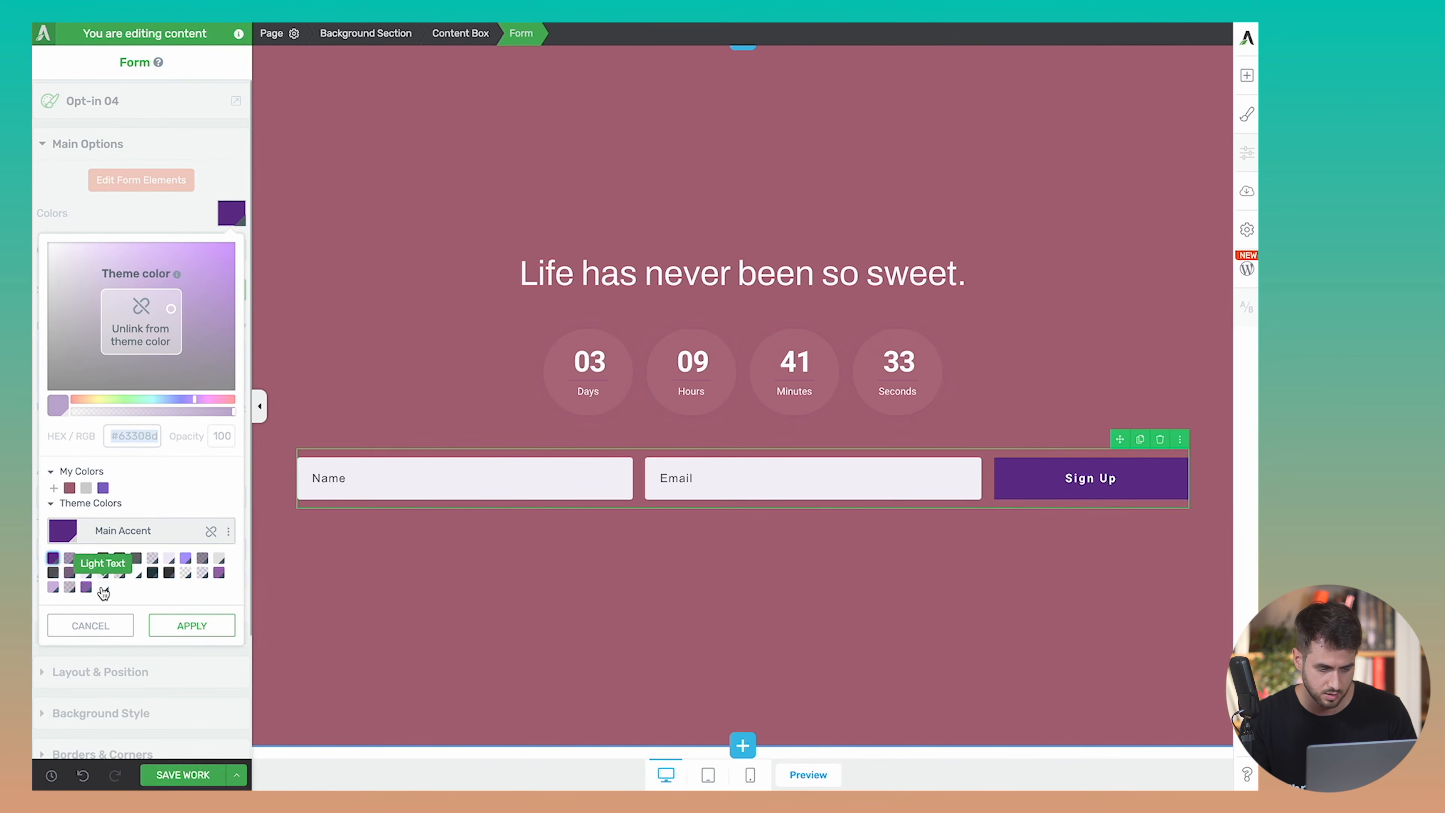
{"action": "left_click", "coordinate": [211, 531]}
{"action": "left_click", "coordinate": [69, 488]}
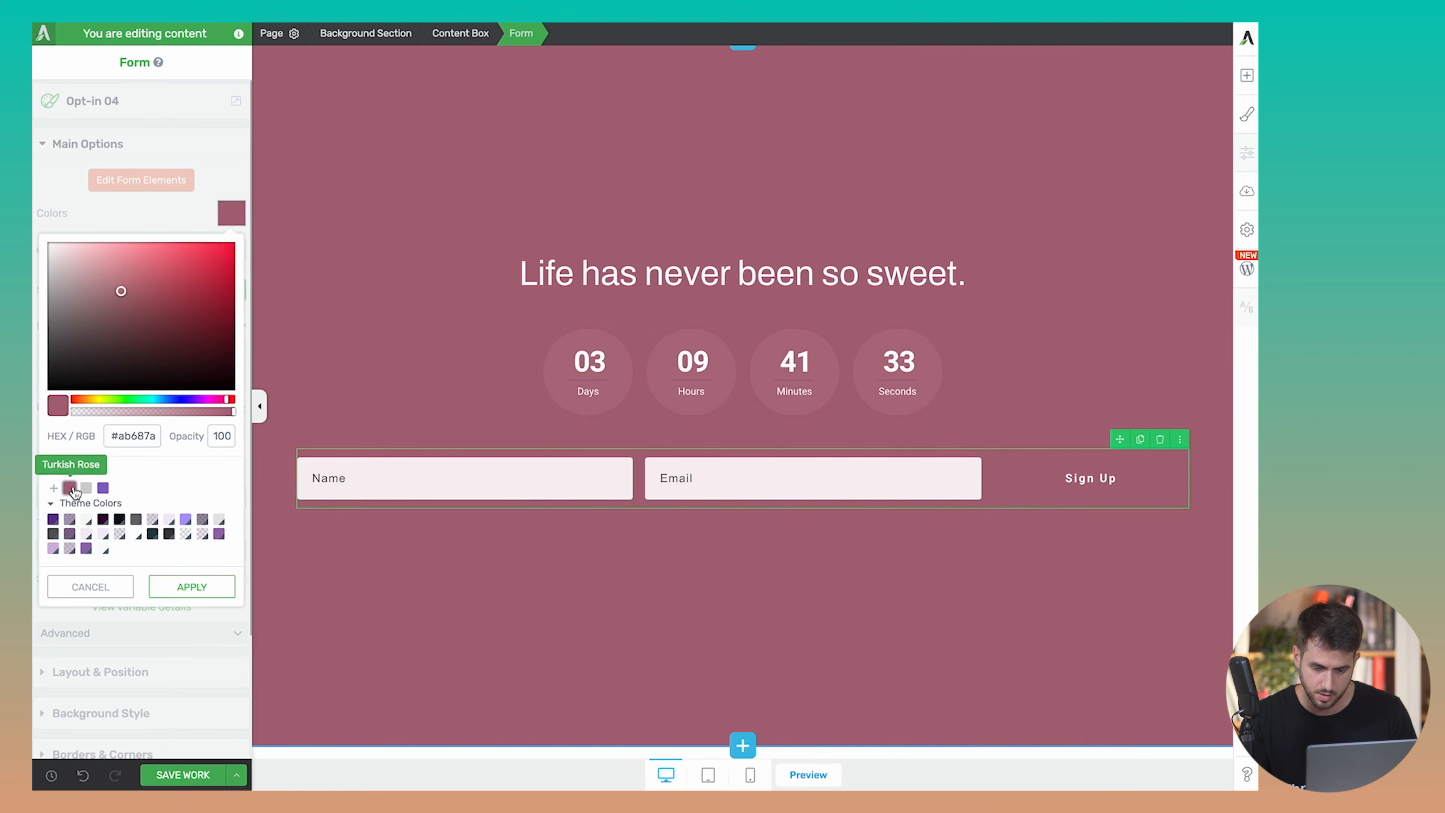
{"action": "mouse_move", "coordinate": [229, 411]}
{"action": "left_mouse_down"}
{"action": "mouse_move", "coordinate": [113, 414]}
{"action": "mouse_move", "coordinate": [250, 426]}
{"action": "left_mouse_up"}
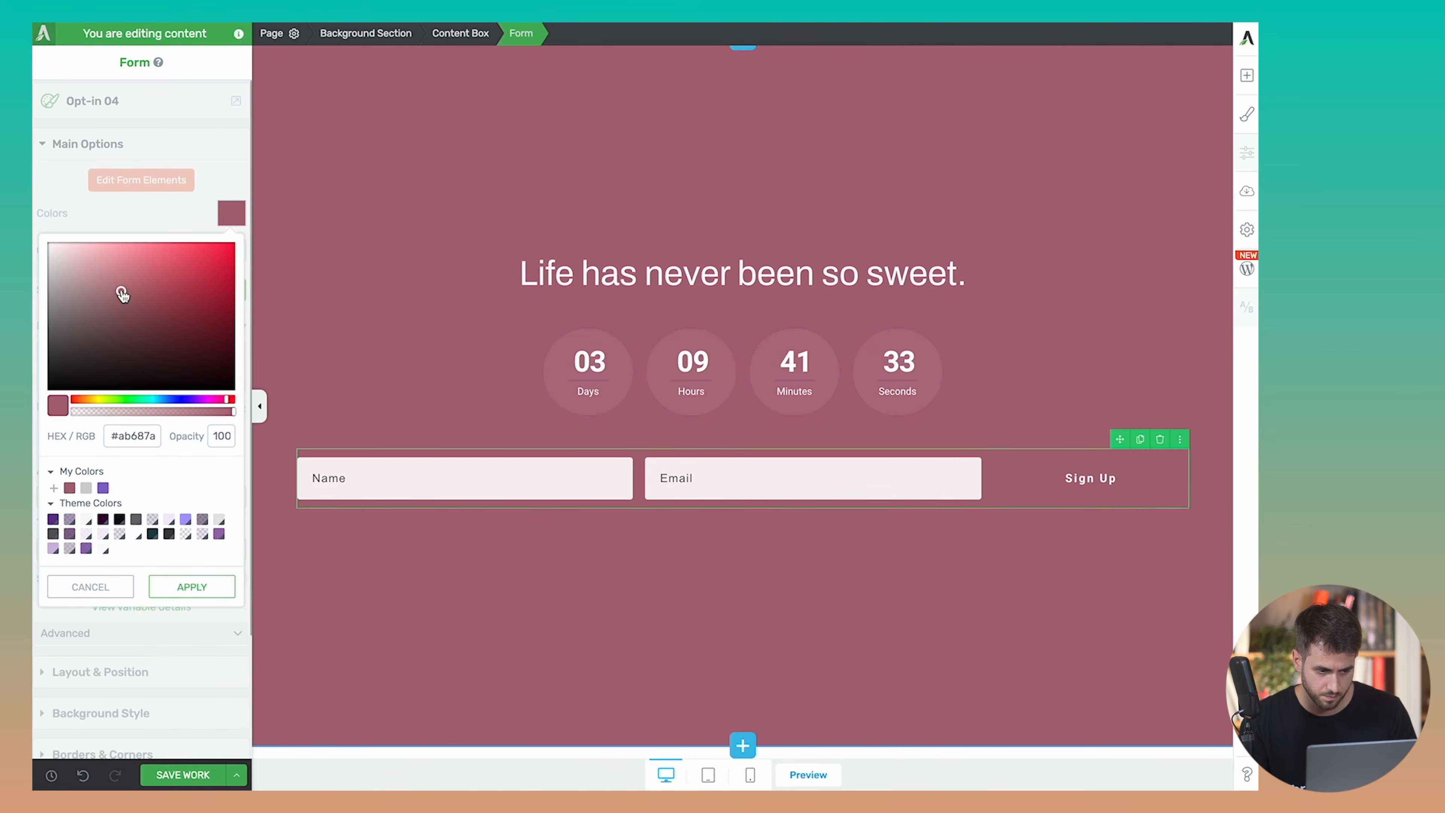
{"action": "left_click_drag", "start_coordinate": [121, 292], "coordinate": [111, 279]}
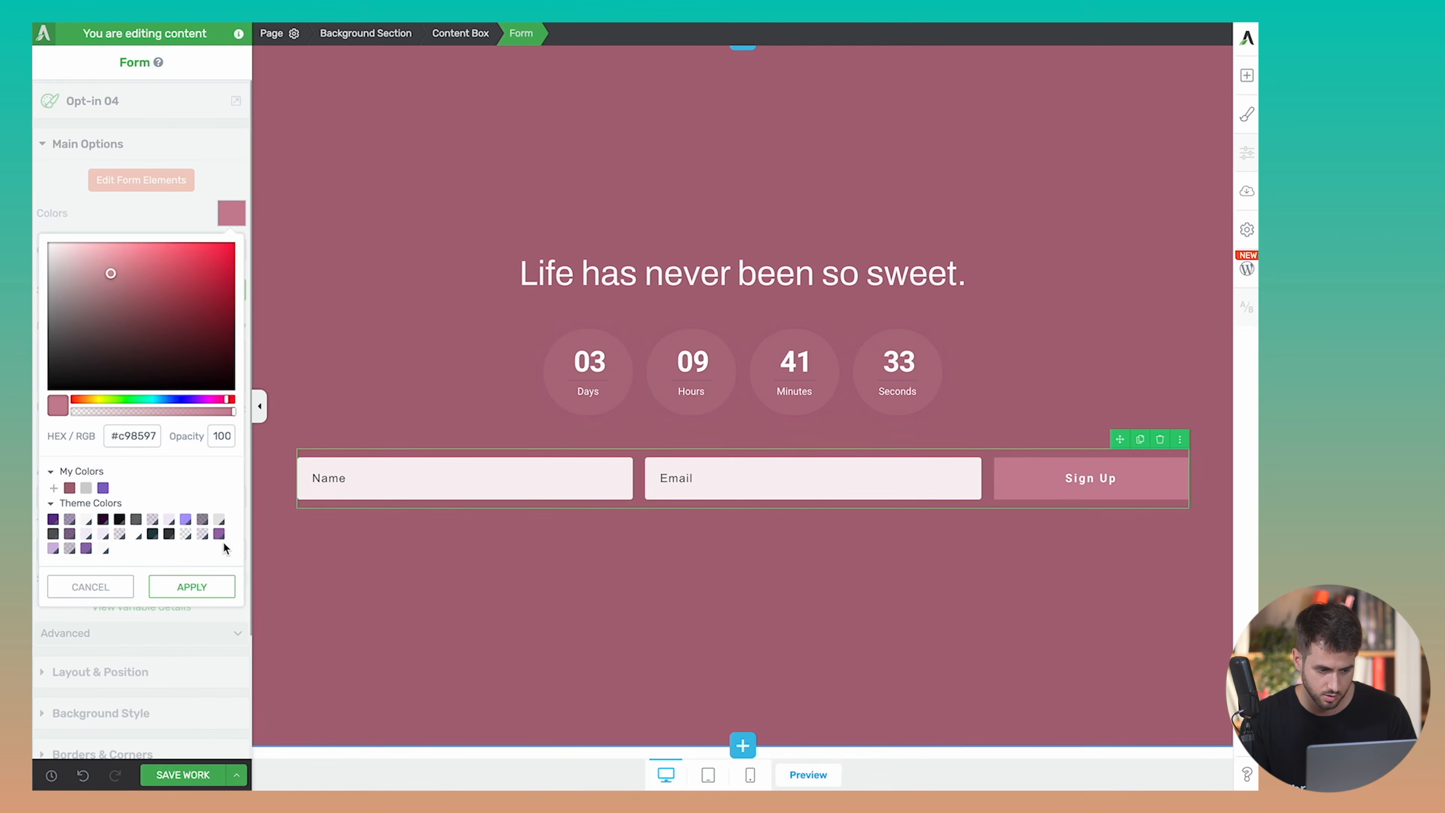
{"action": "left_click", "coordinate": [210, 585]}
{"action": "left_click", "coordinate": [622, 656]}
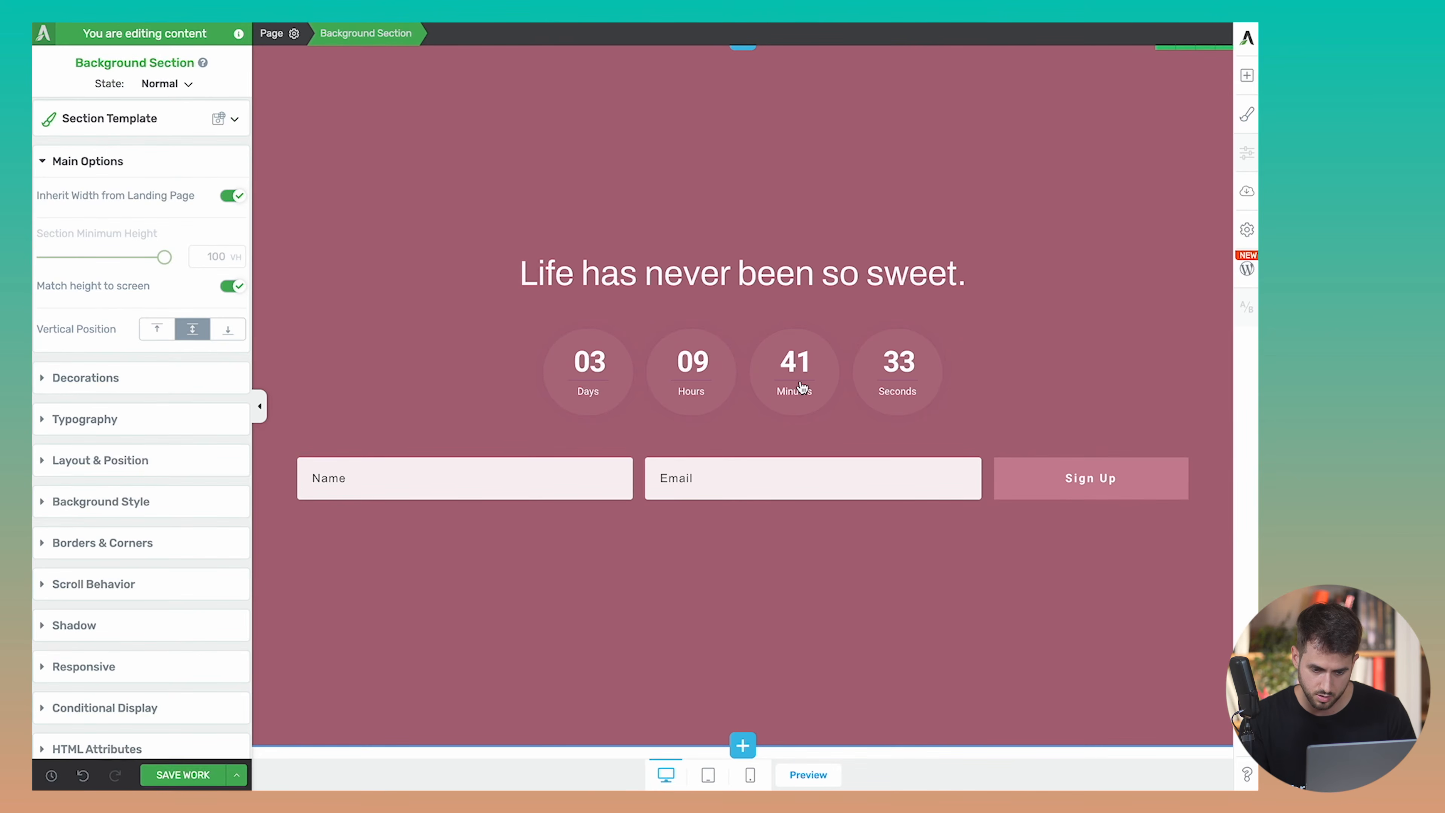
Add a text element between the countdown and the form reading "Be the first to know when our new candy store is live."
{"action": "left_click", "coordinate": [1247, 75]}
{"action": "left_click_drag", "start_coordinate": [1100, 185], "coordinate": [773, 410]}
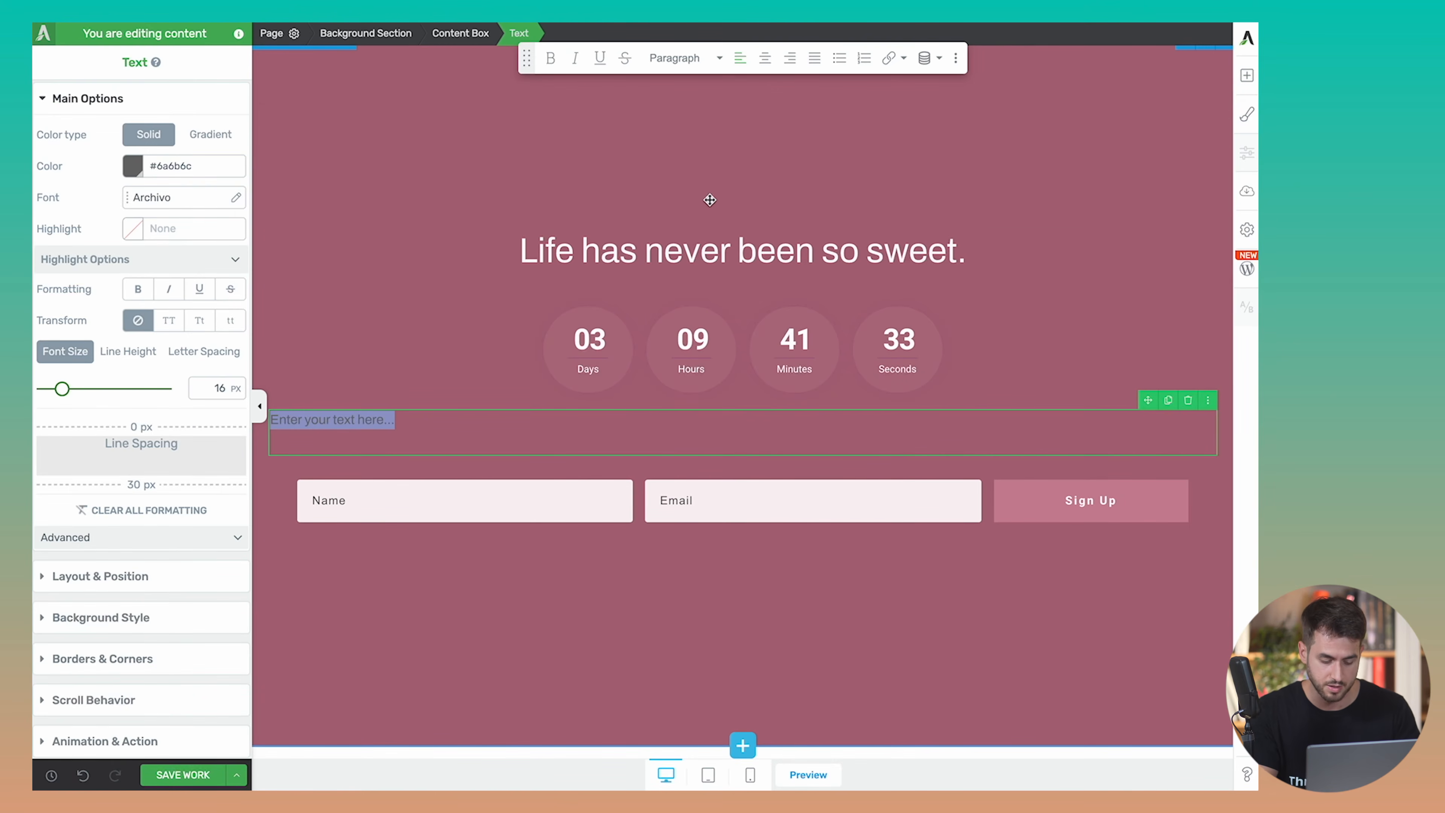
{"action": "type", "text": "Be the first to know when"}
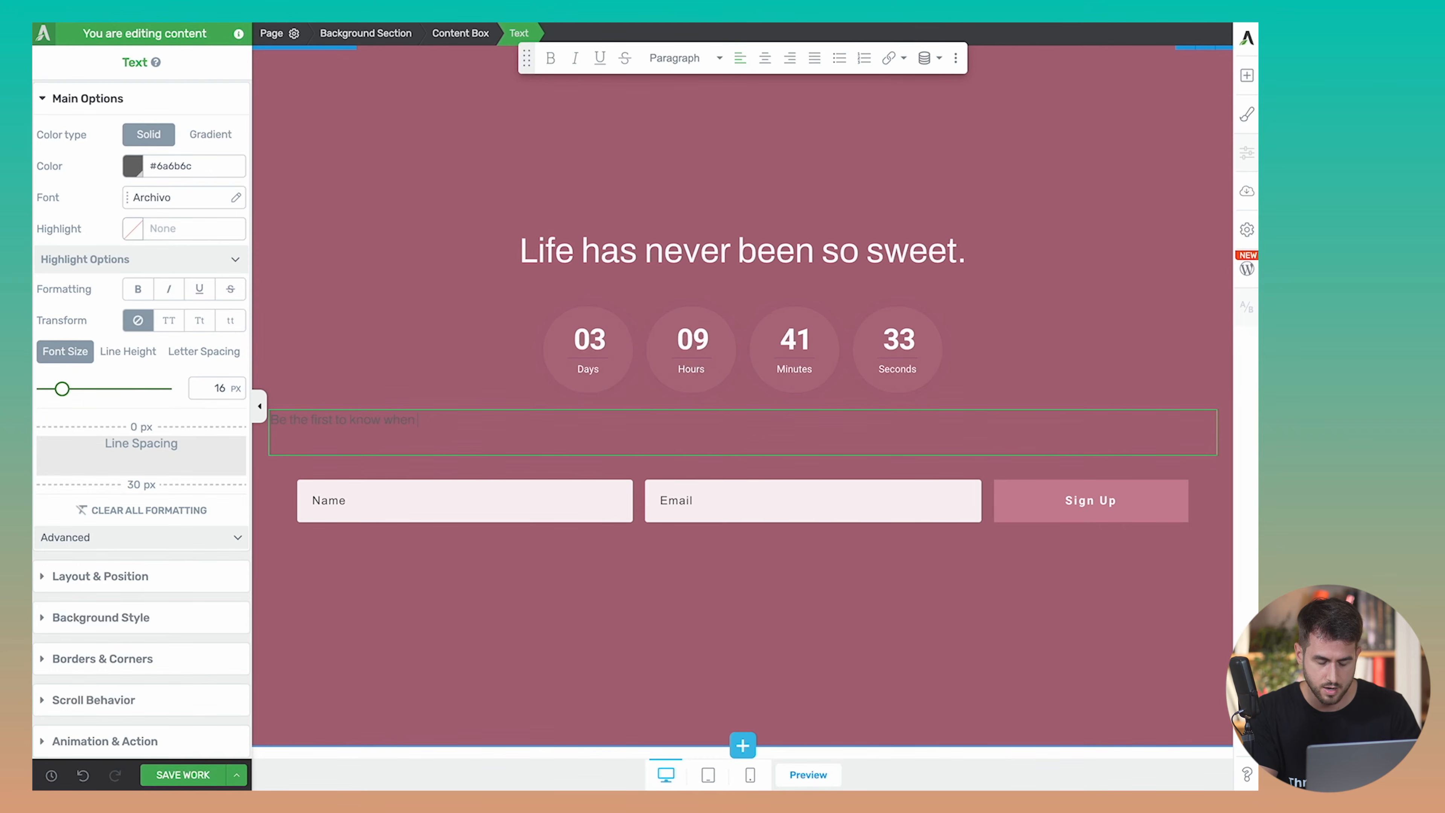
{"action": "type", "text": " our new candy sto"}
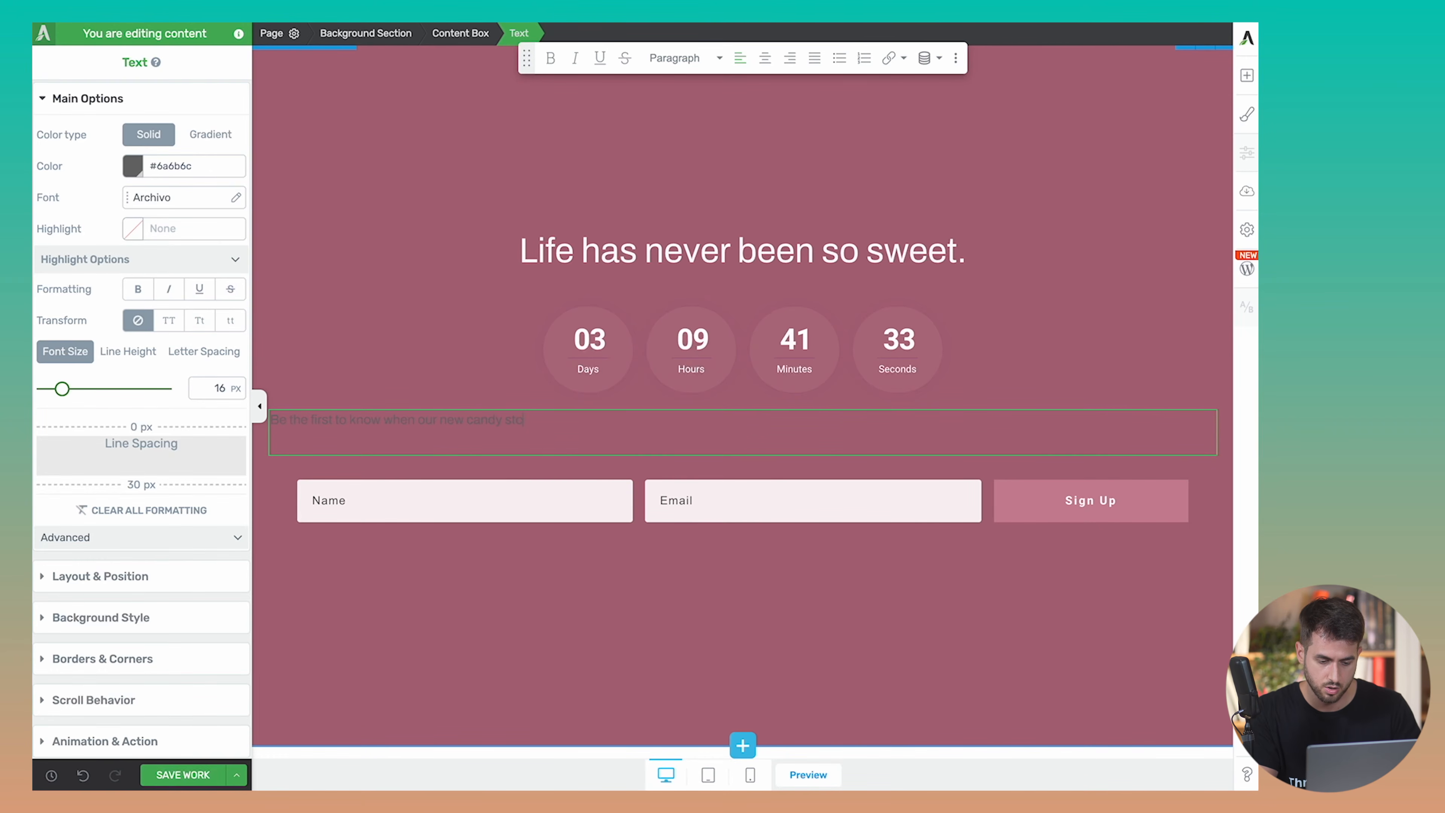
{"action": "type", "text": "re is live."}
Format the text above the form in #ffffff, centre-align it and set its bottom line spacing to 0 px
{"action": "key", "text": "ctrl+a"}
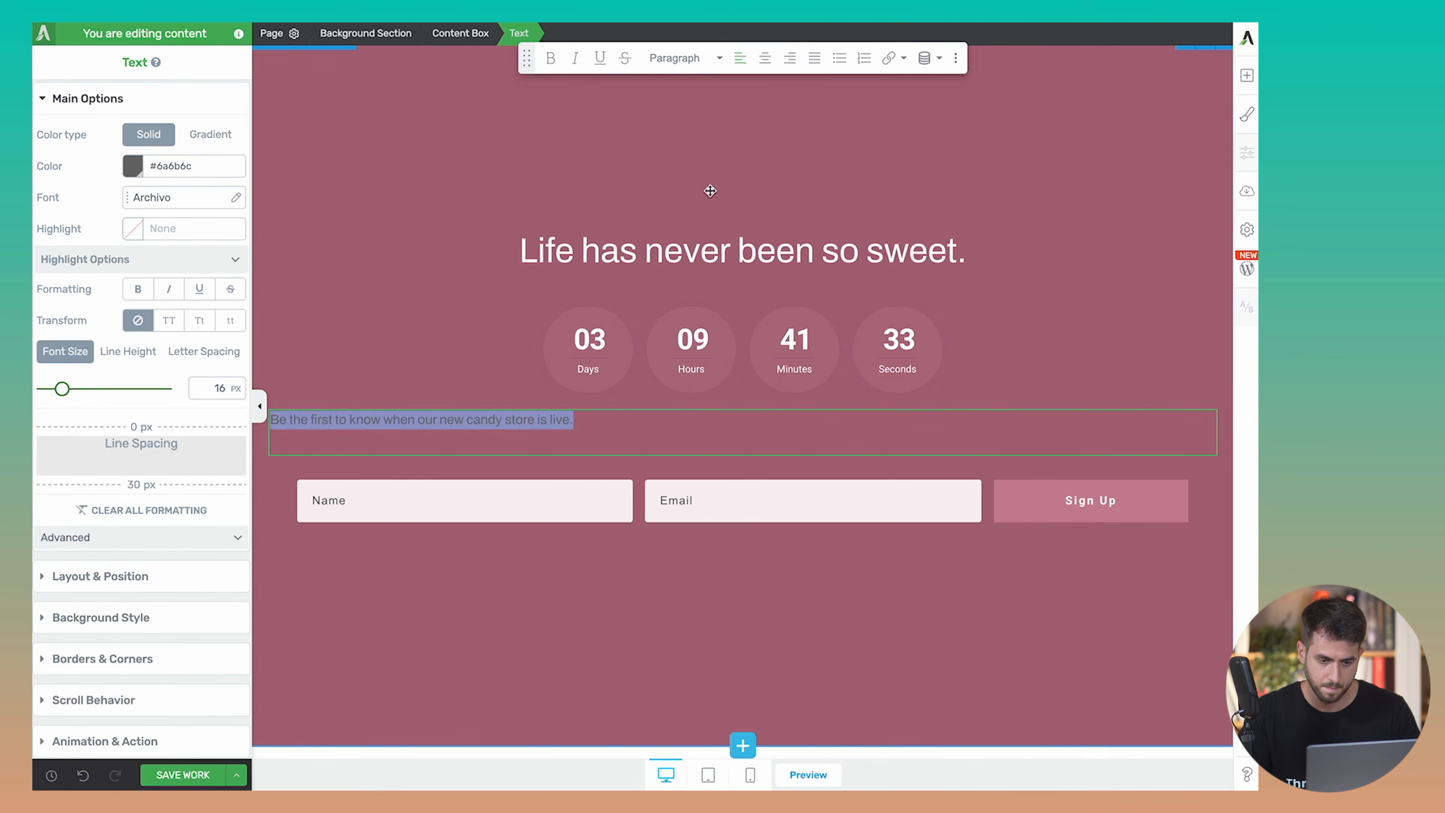
{"action": "left_click", "coordinate": [132, 165]}
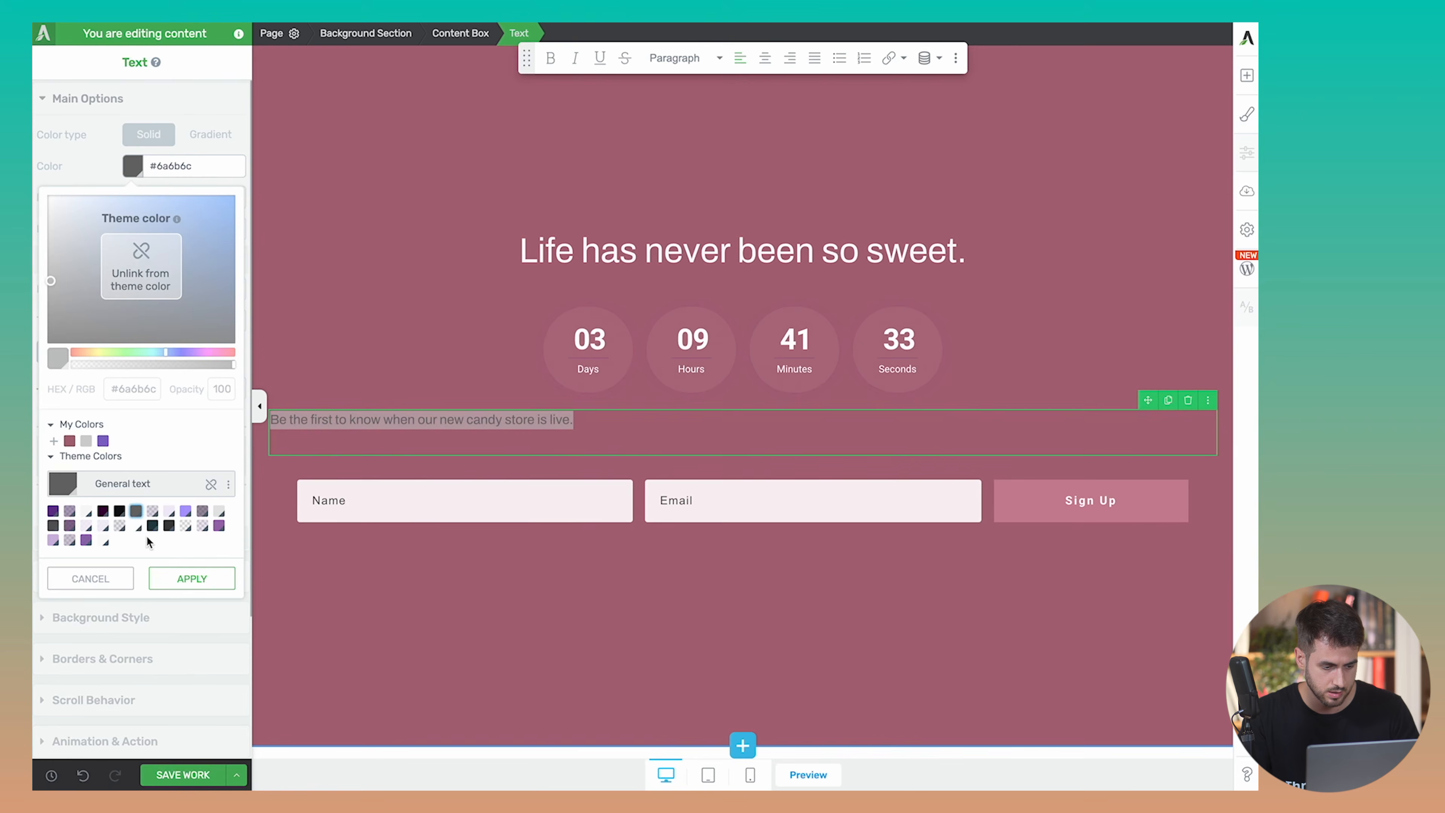
{"action": "left_click", "coordinate": [135, 525]}
{"action": "left_click", "coordinate": [192, 579]}
{"action": "left_click", "coordinate": [765, 57]}
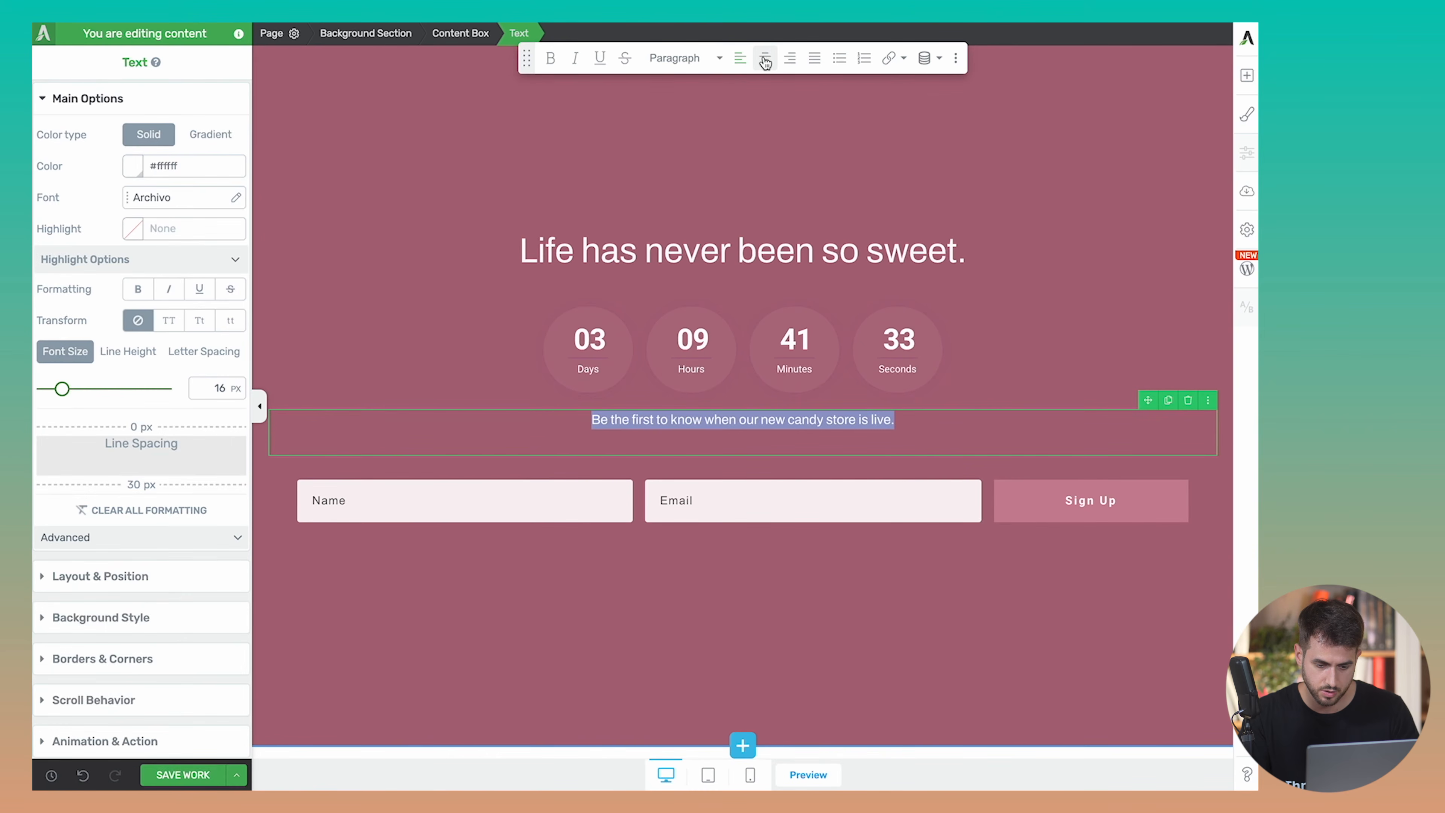
{"action": "left_click_drag", "start_coordinate": [142, 484], "coordinate": [143, 472]}
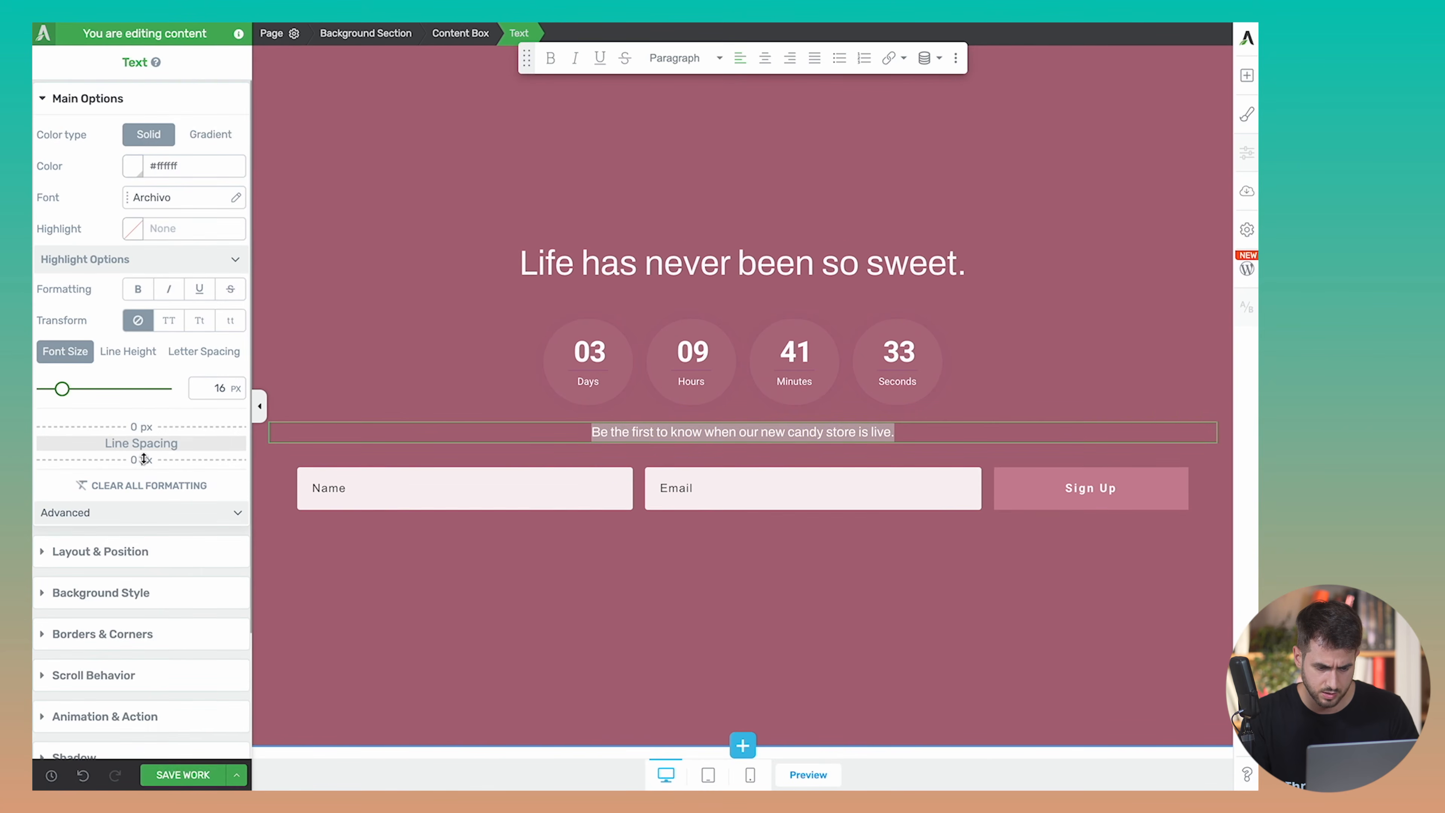
Try bottom margins of 60 and 120 px on the countdown and return the margin to 20 px
{"action": "left_click", "coordinate": [571, 406]}
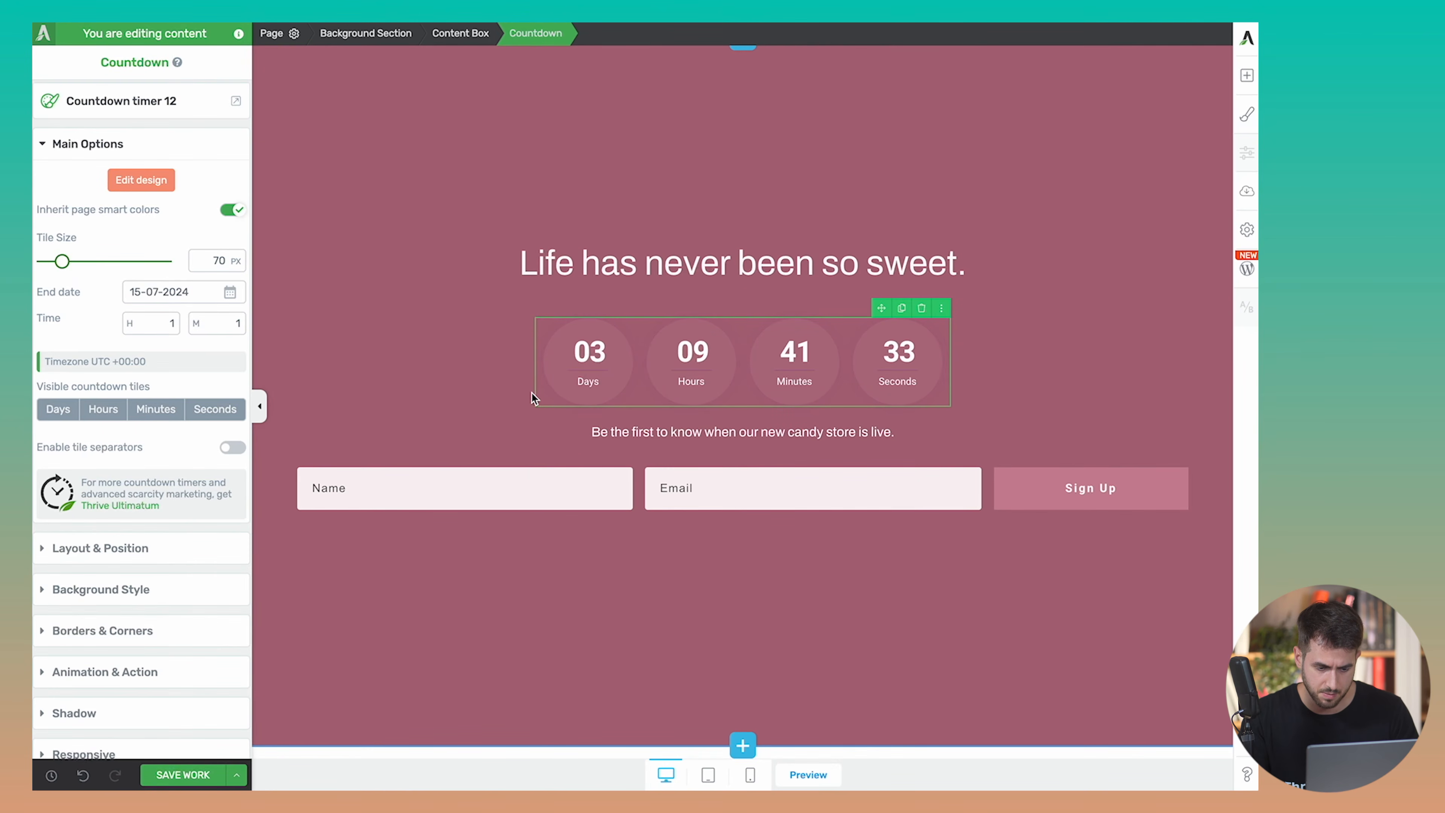
{"action": "left_click_drag", "start_coordinate": [642, 414], "coordinate": [641, 422]}
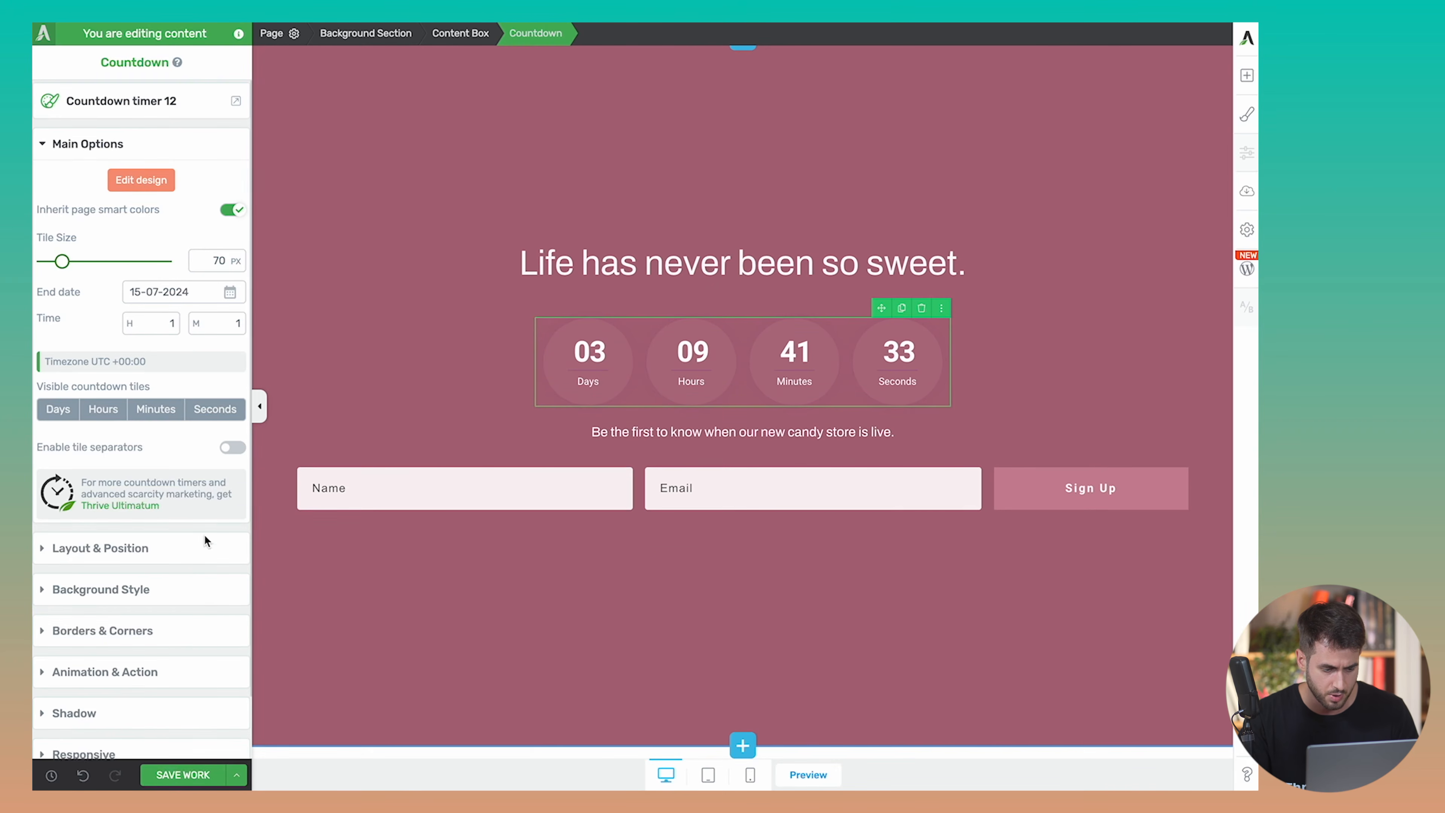
{"action": "left_click", "coordinate": [167, 552]}
{"action": "left_click", "coordinate": [144, 397]}
{"action": "type", "text": "60"}
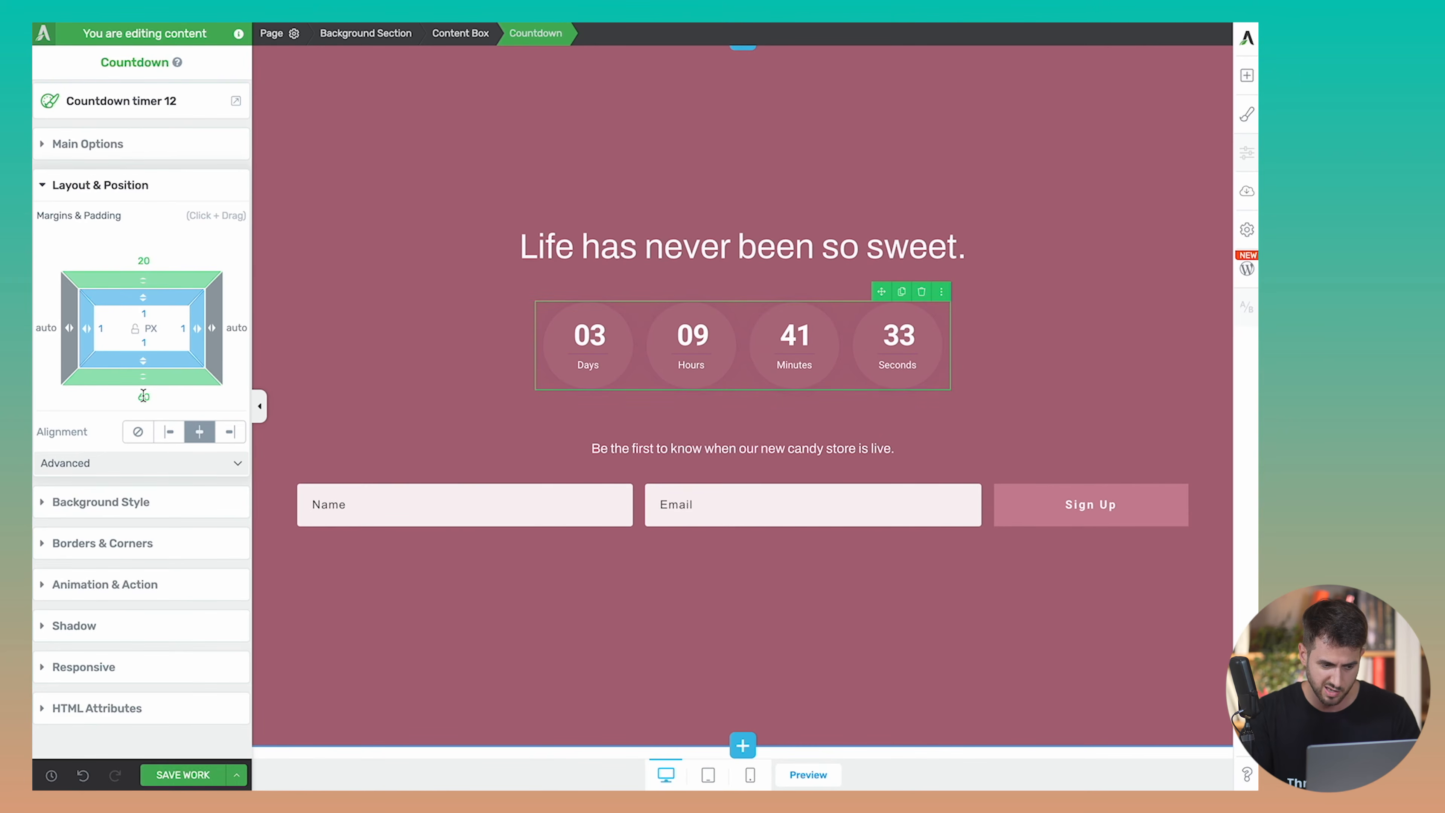
{"action": "type", "text": "120"}
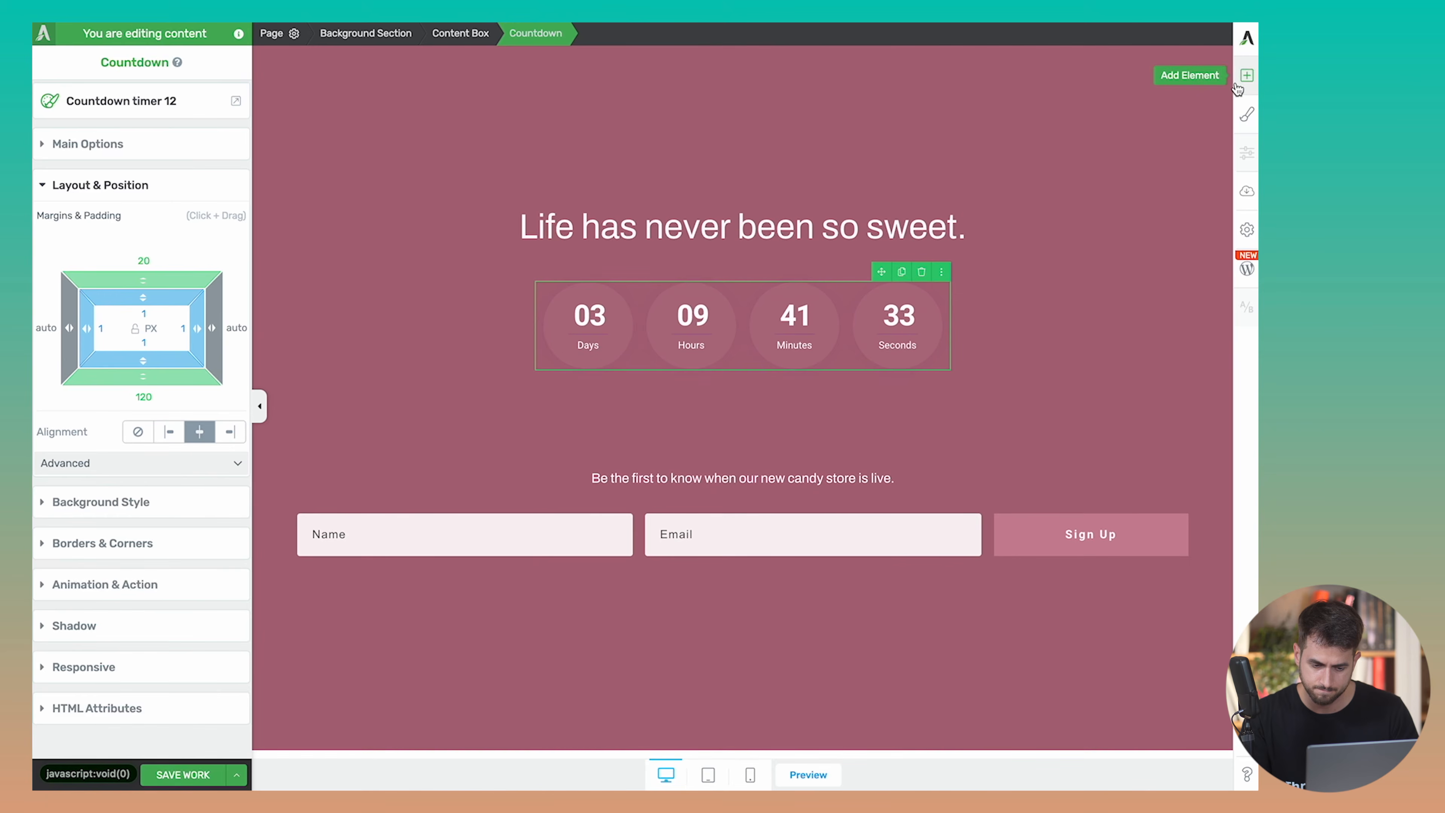
{"action": "key", "text": "BackSpace"}
{"action": "key", "text": "BackSpace"}
{"action": "key", "text": "BackSpace"}
{"action": "type", "text": "20"}
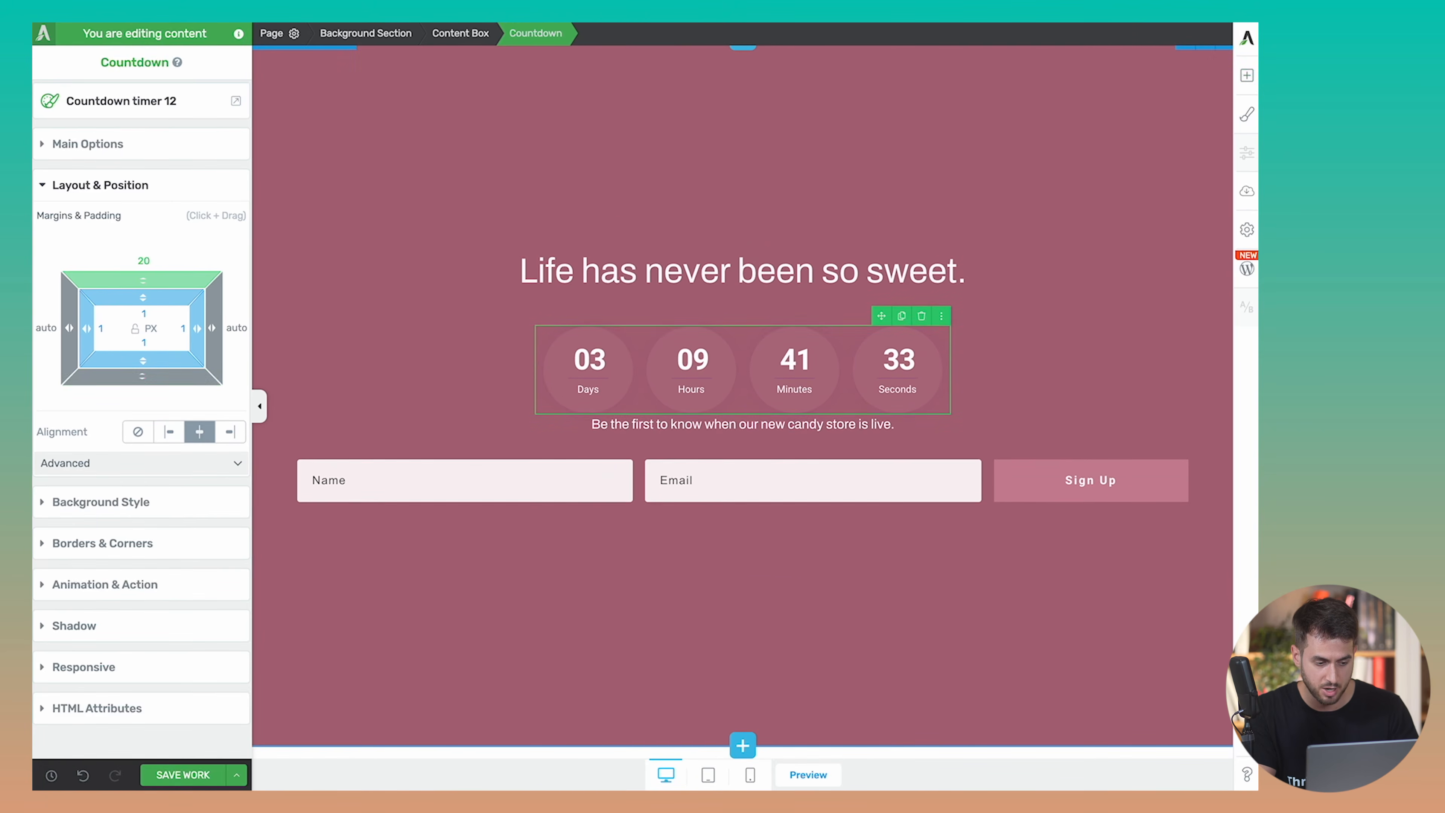
Add a divider element between the countdown and the text above the form
{"action": "left_click", "coordinate": [1246, 76]}
{"action": "type", "text": "div"}
{"action": "left_click_drag", "start_coordinate": [1133, 166], "coordinate": [825, 430]}
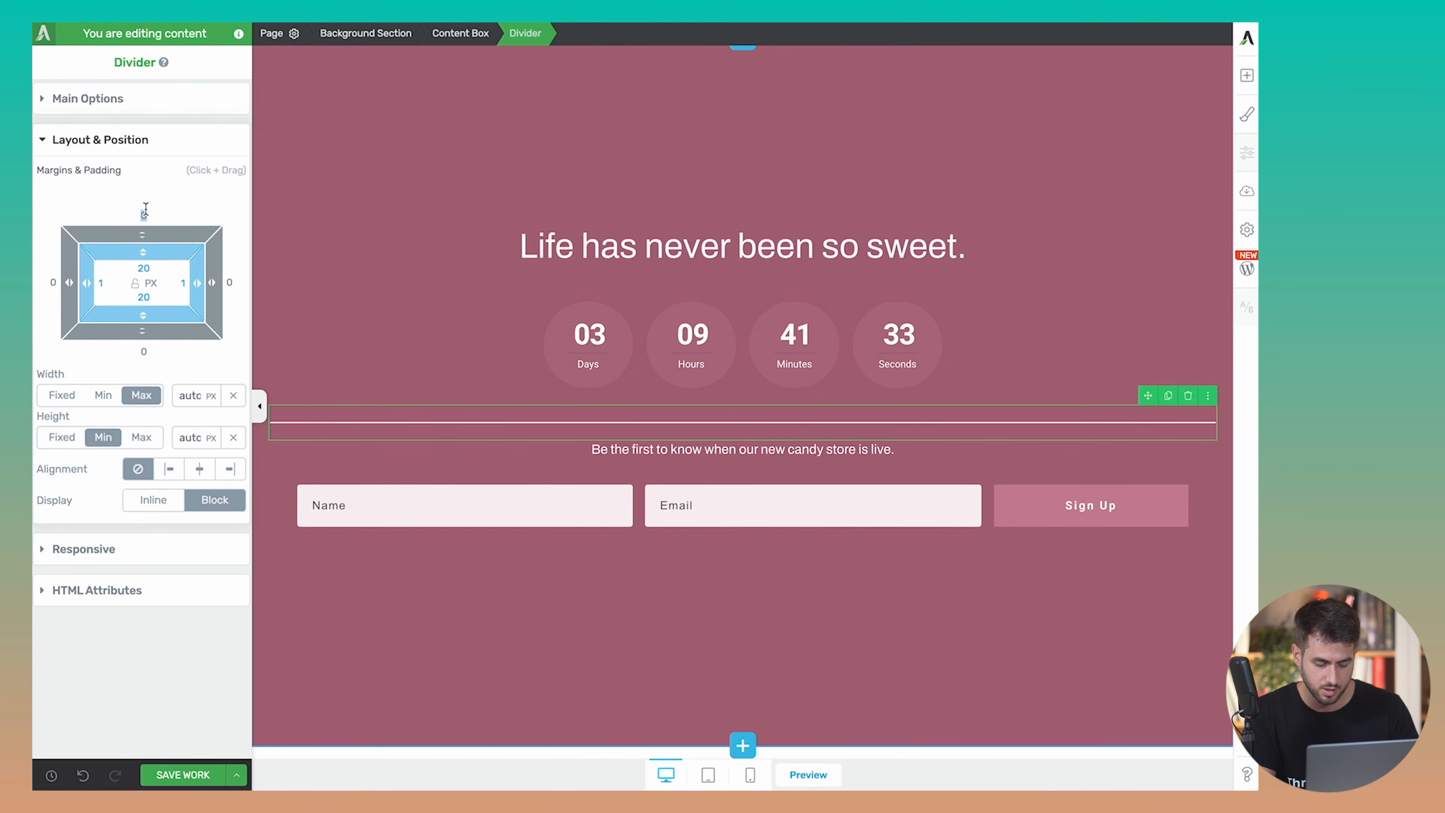
Set the divider's top and bottom margins to 60 px
{"action": "type", "text": "60"}
{"action": "key", "text": "Tab"}
{"action": "key", "text": "Tab"}
{"action": "type", "text": "60"}
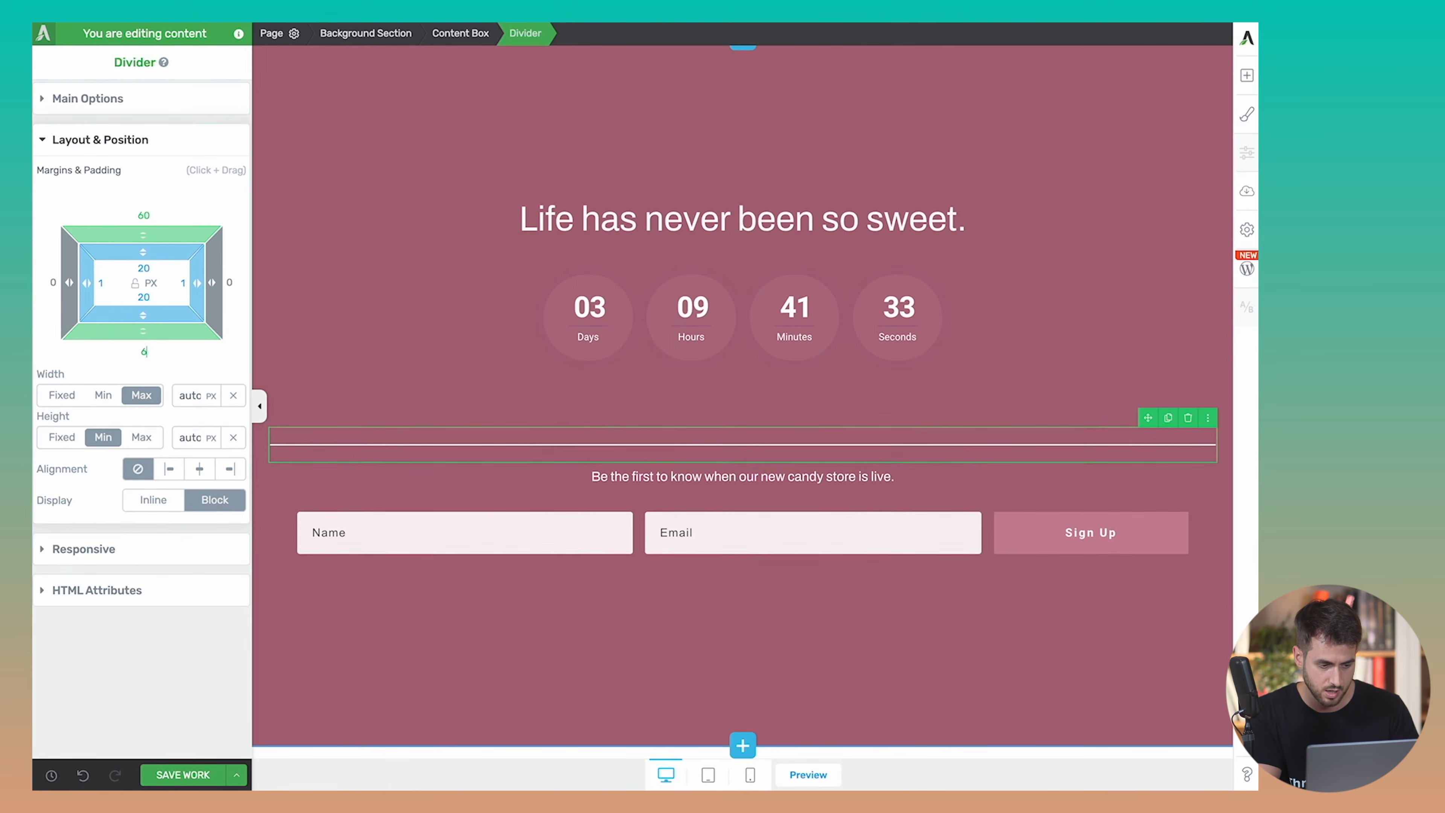
Check the landing page layout with the settings sidebar collapsed, restore the sidebar and save the work
{"action": "left_click", "coordinate": [259, 406]}
{"action": "left_click", "coordinate": [366, 94]}
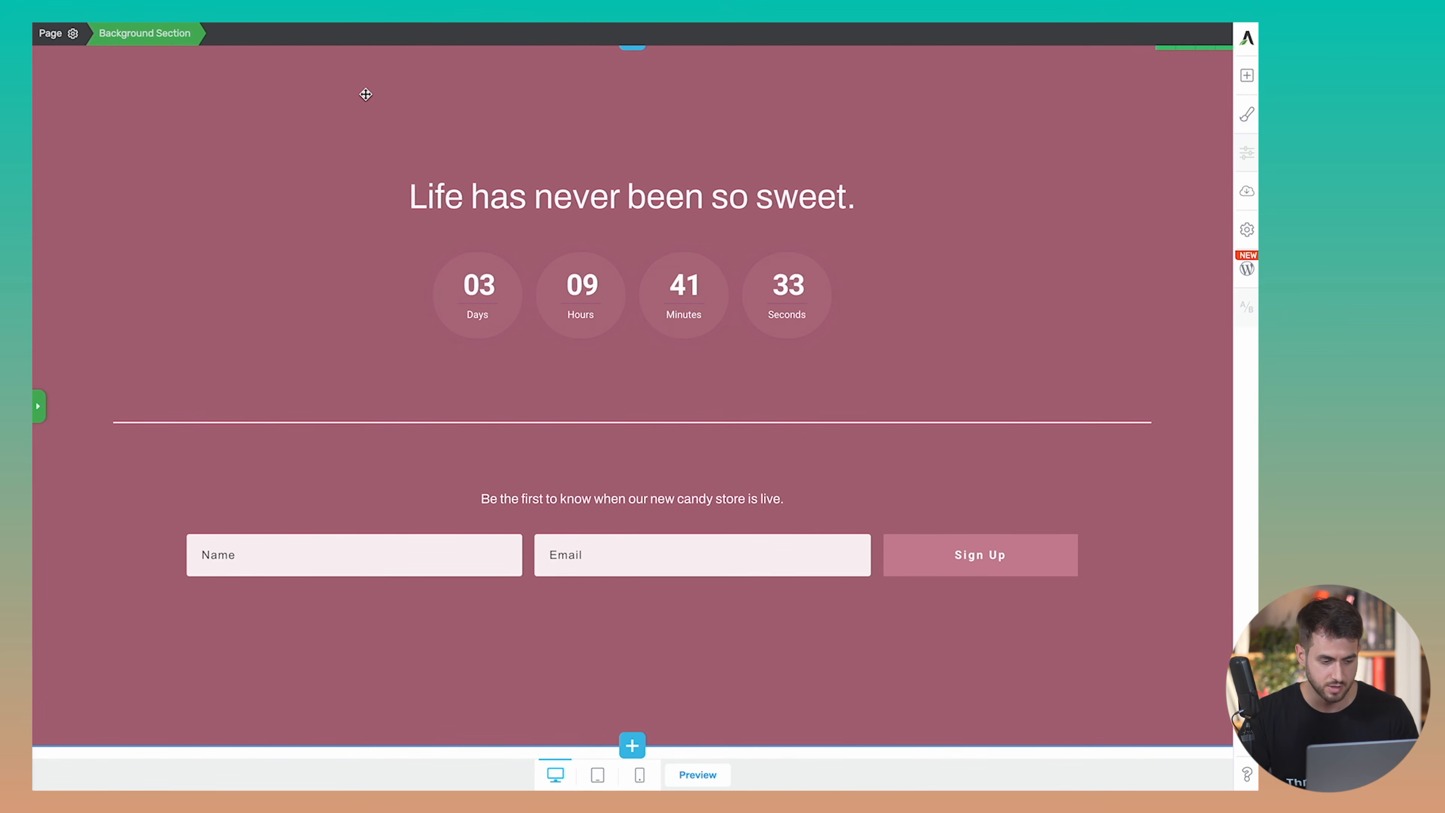
{"action": "left_click", "coordinate": [38, 405]}
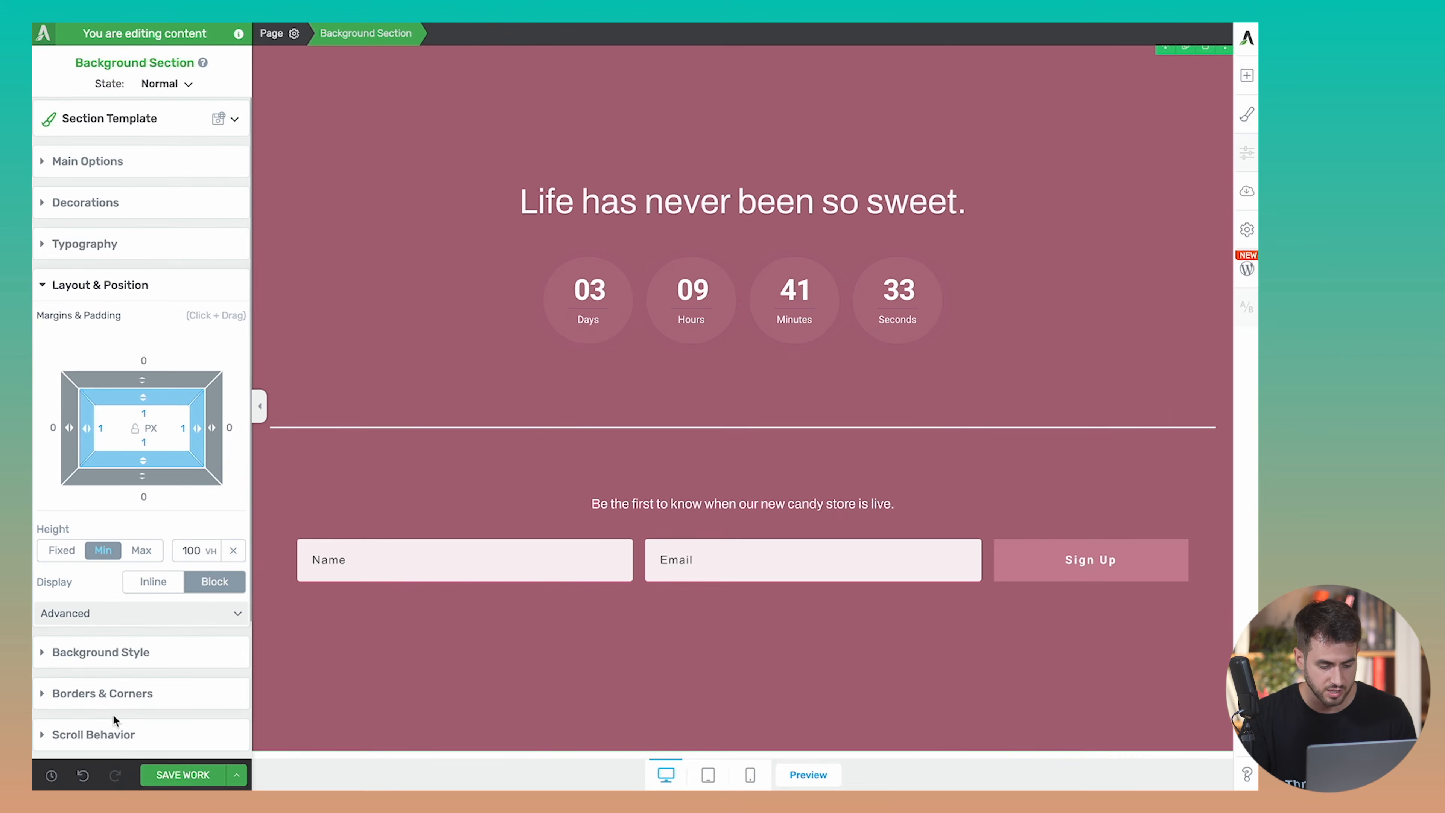
{"action": "left_click", "coordinate": [205, 775]}
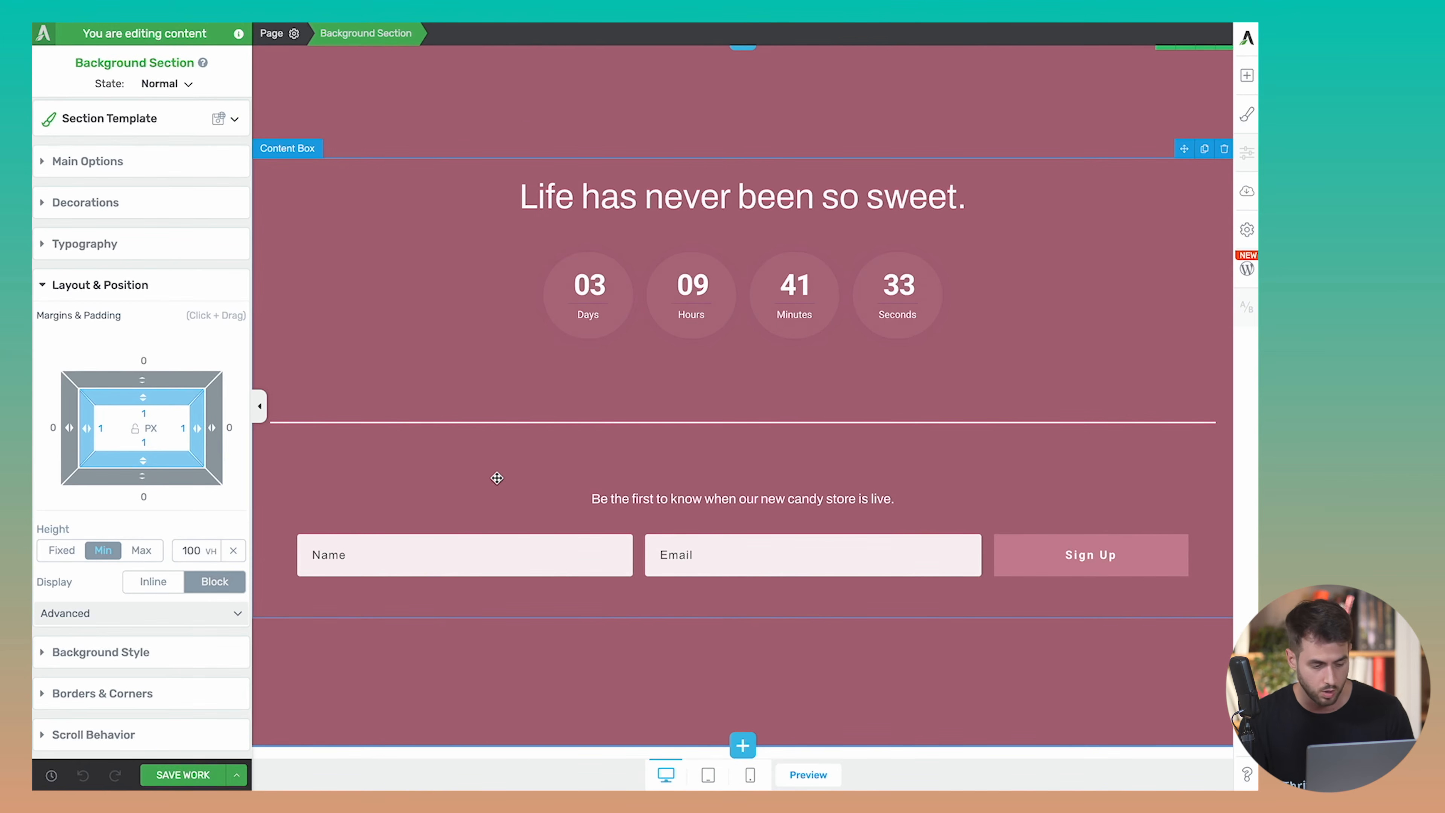
{"action": "left_click", "coordinate": [182, 775]}
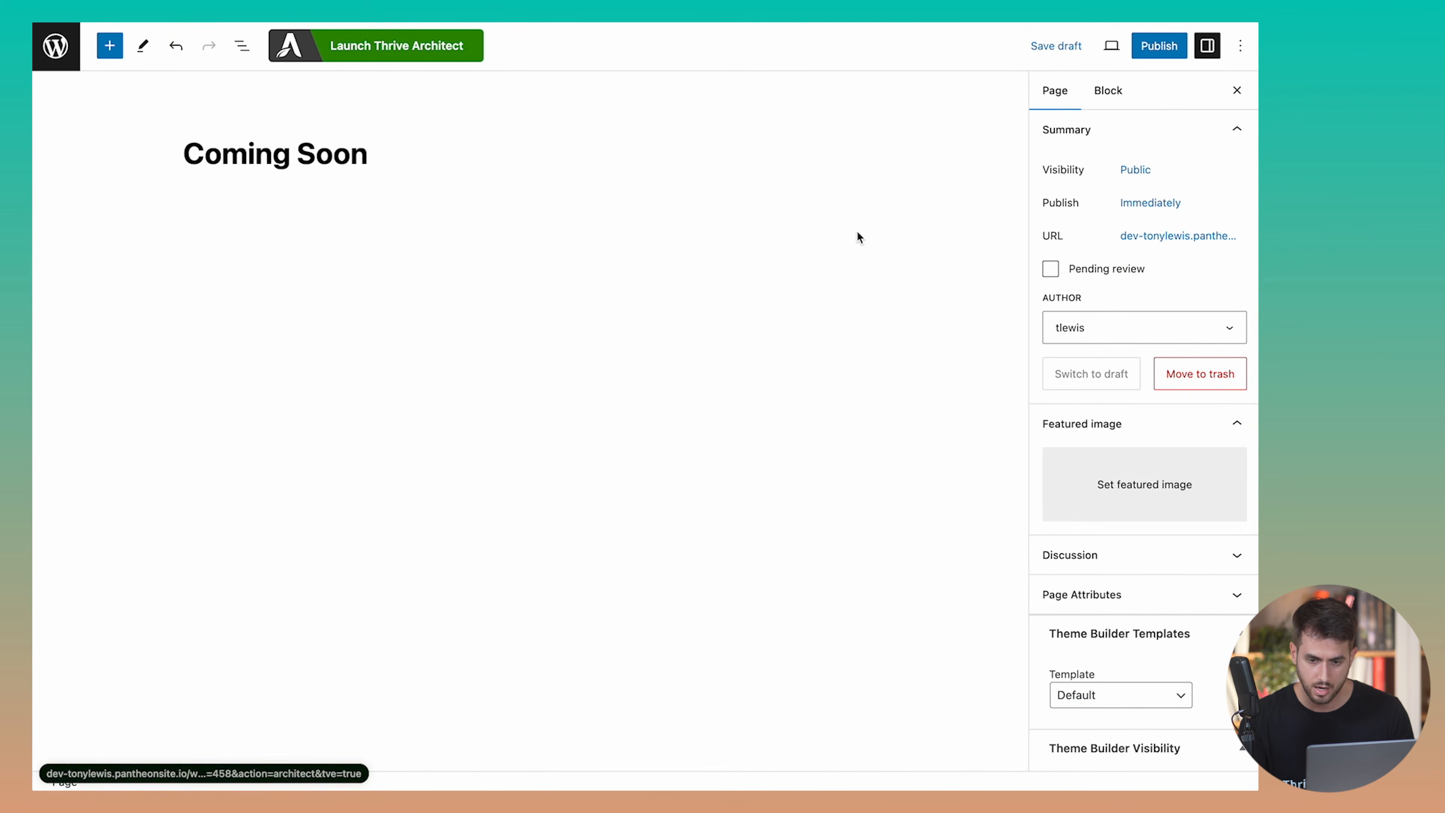
Publish the Coming Soon page from the WordPress page editor, confirming the pre-publish check
{"action": "left_click", "coordinate": [1165, 64]}
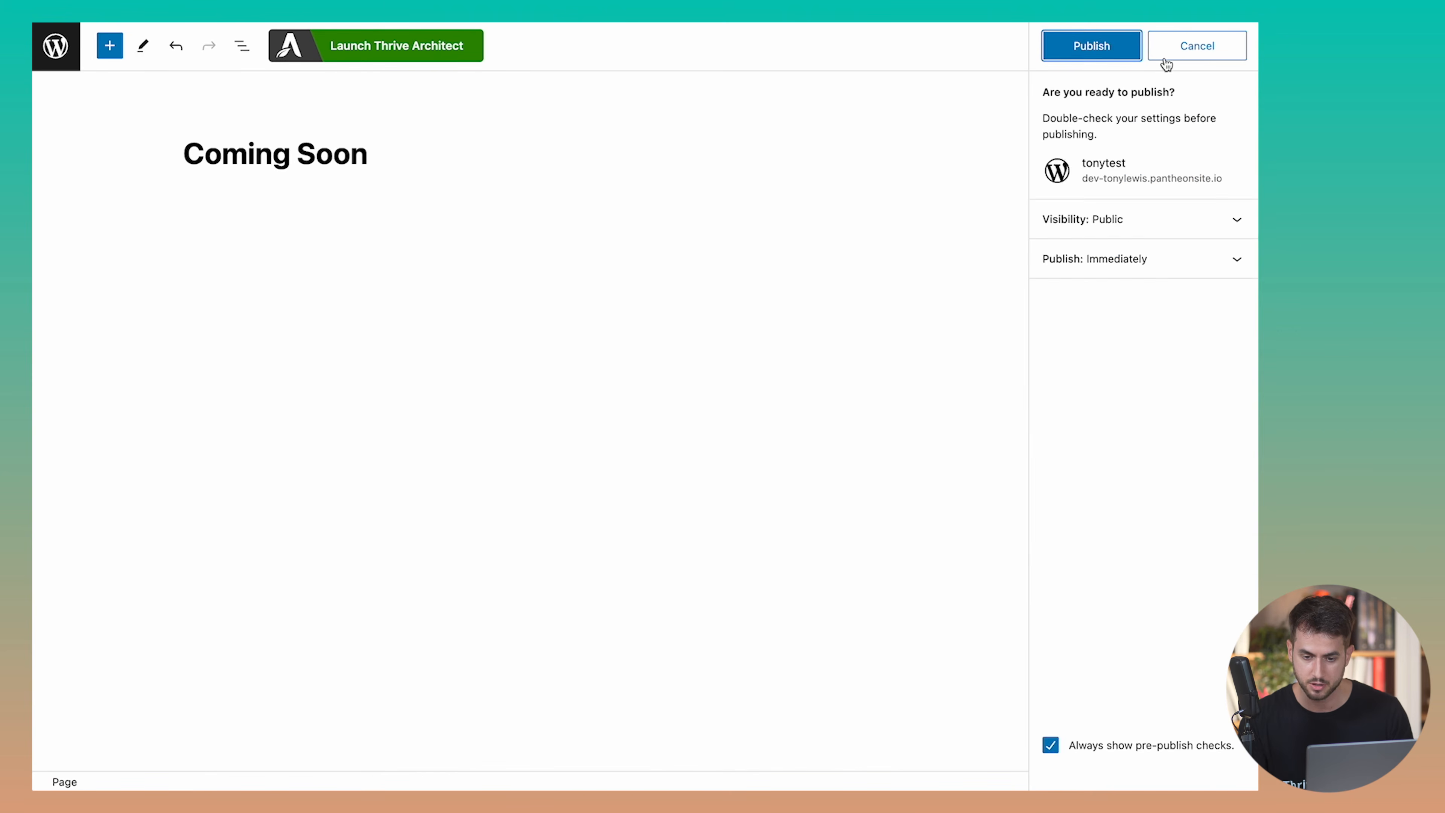
{"action": "left_click", "coordinate": [1104, 52]}
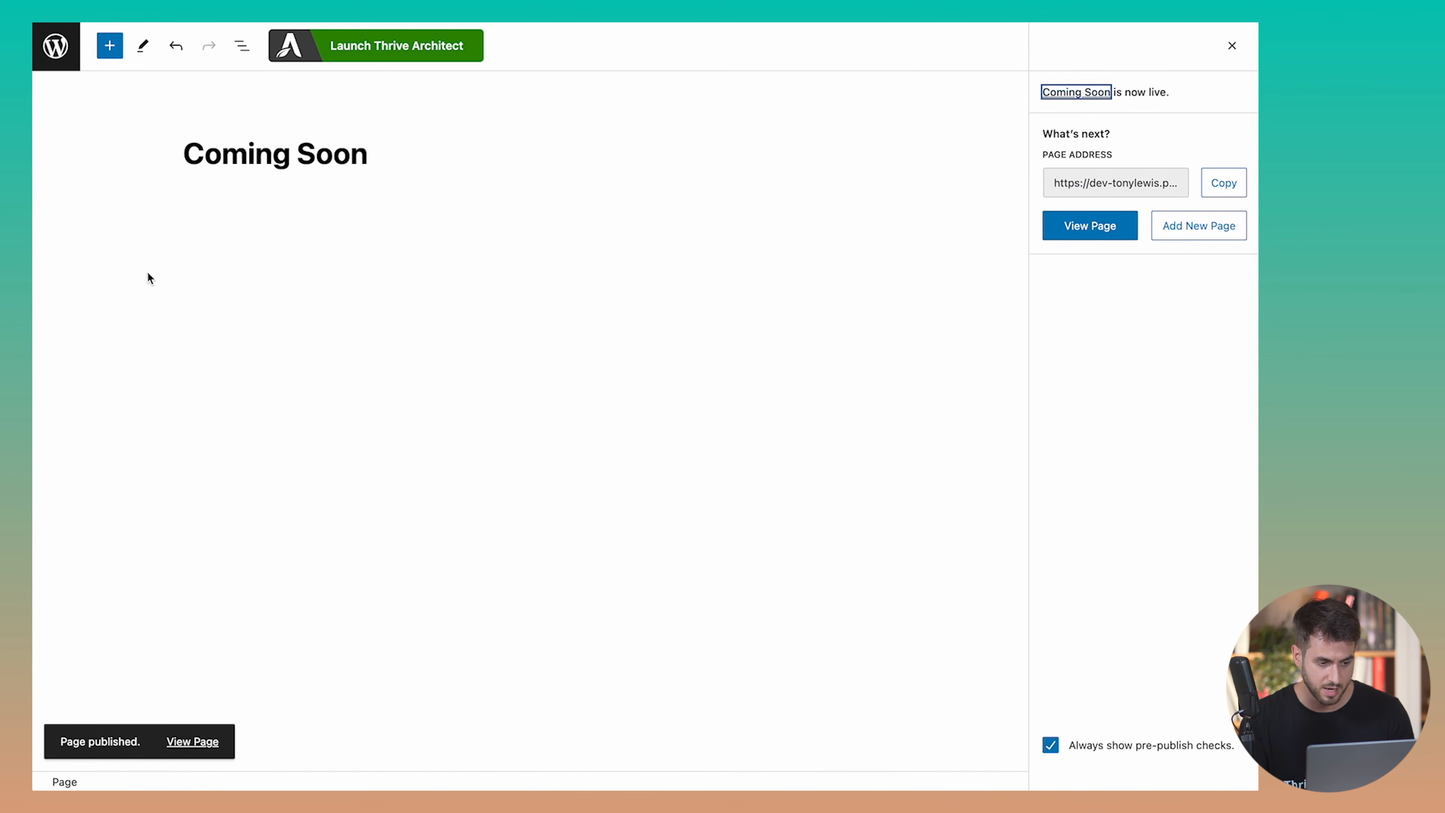
{"action": "left_click", "coordinate": [349, 165]}
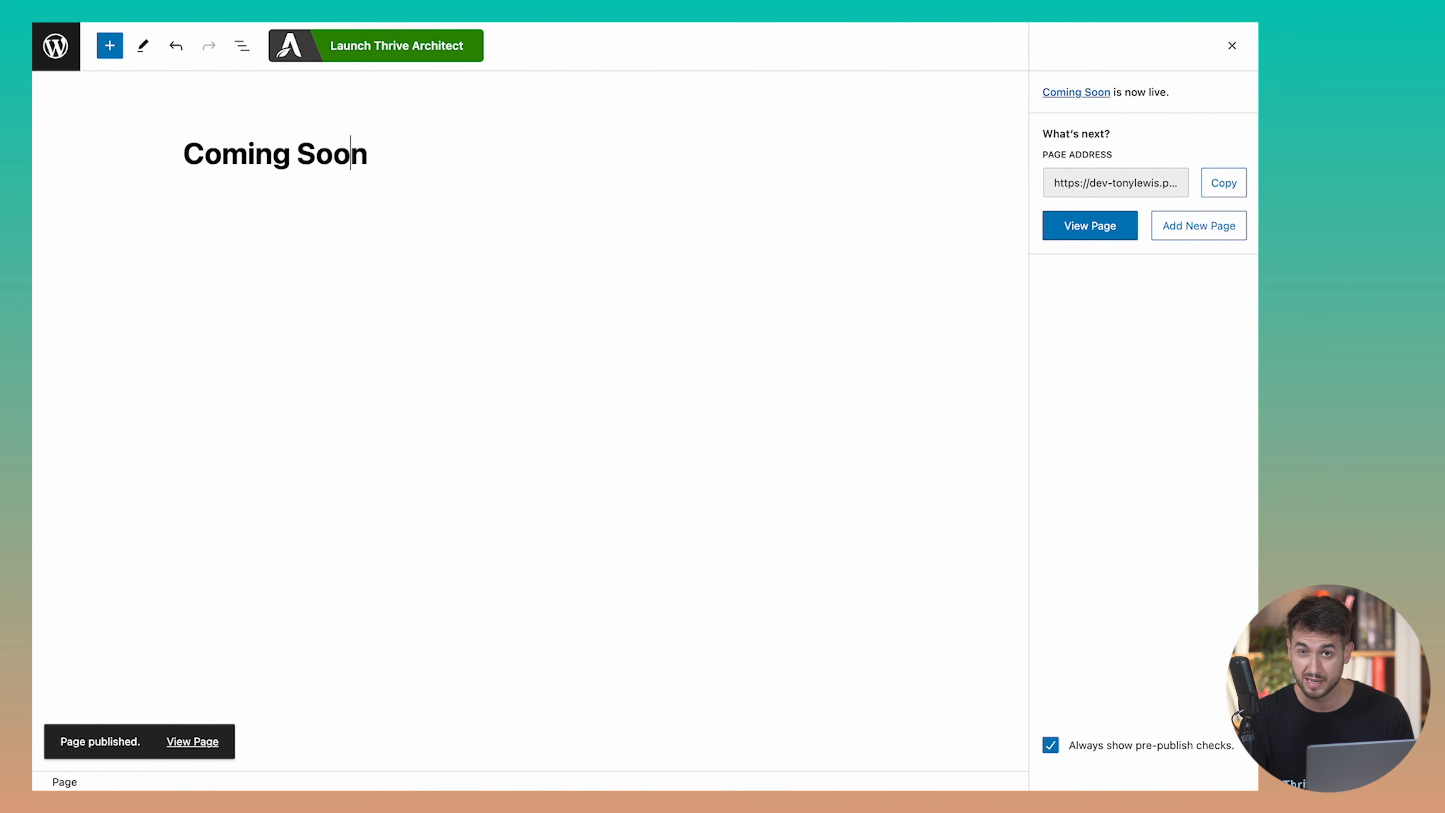
Leave the page editor, set the static homepage to Coming Soon in the WordPress reading settings and save the changes
{"action": "left_click", "coordinate": [72, 55]}
{"action": "mouse_move", "coordinate": [159, 464]}
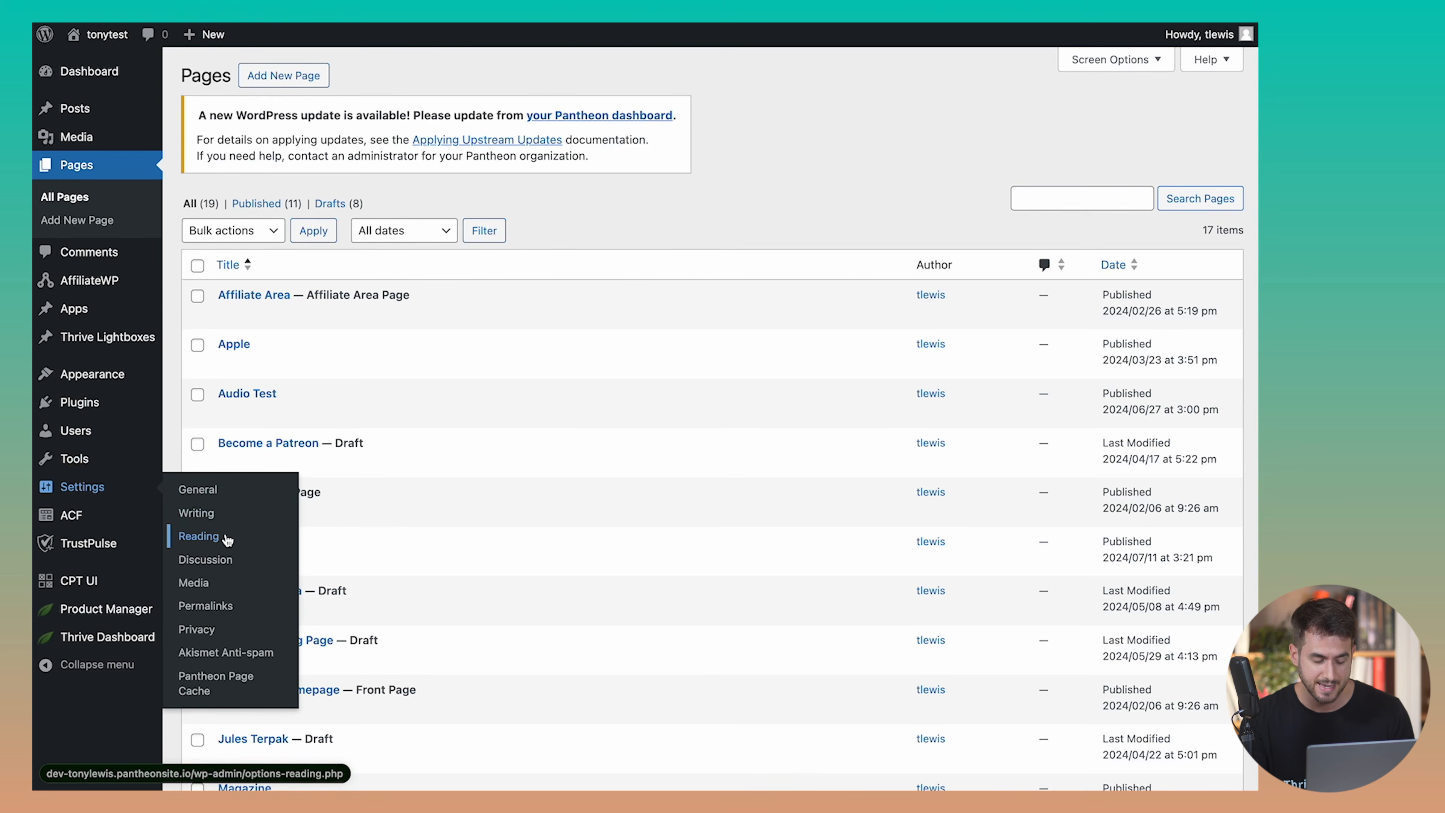
{"action": "left_click", "coordinate": [228, 540]}
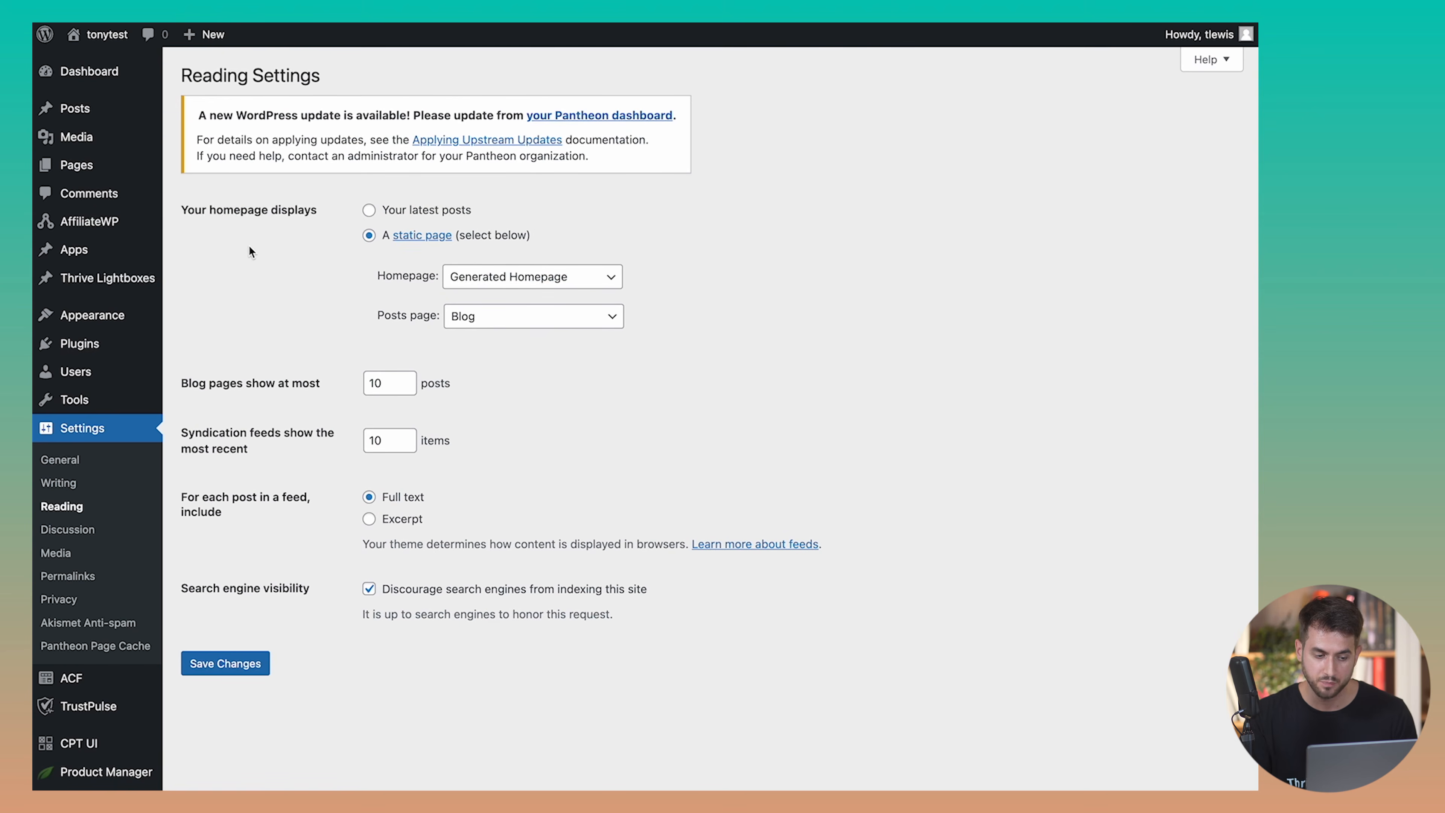
{"action": "left_click", "coordinate": [485, 290]}
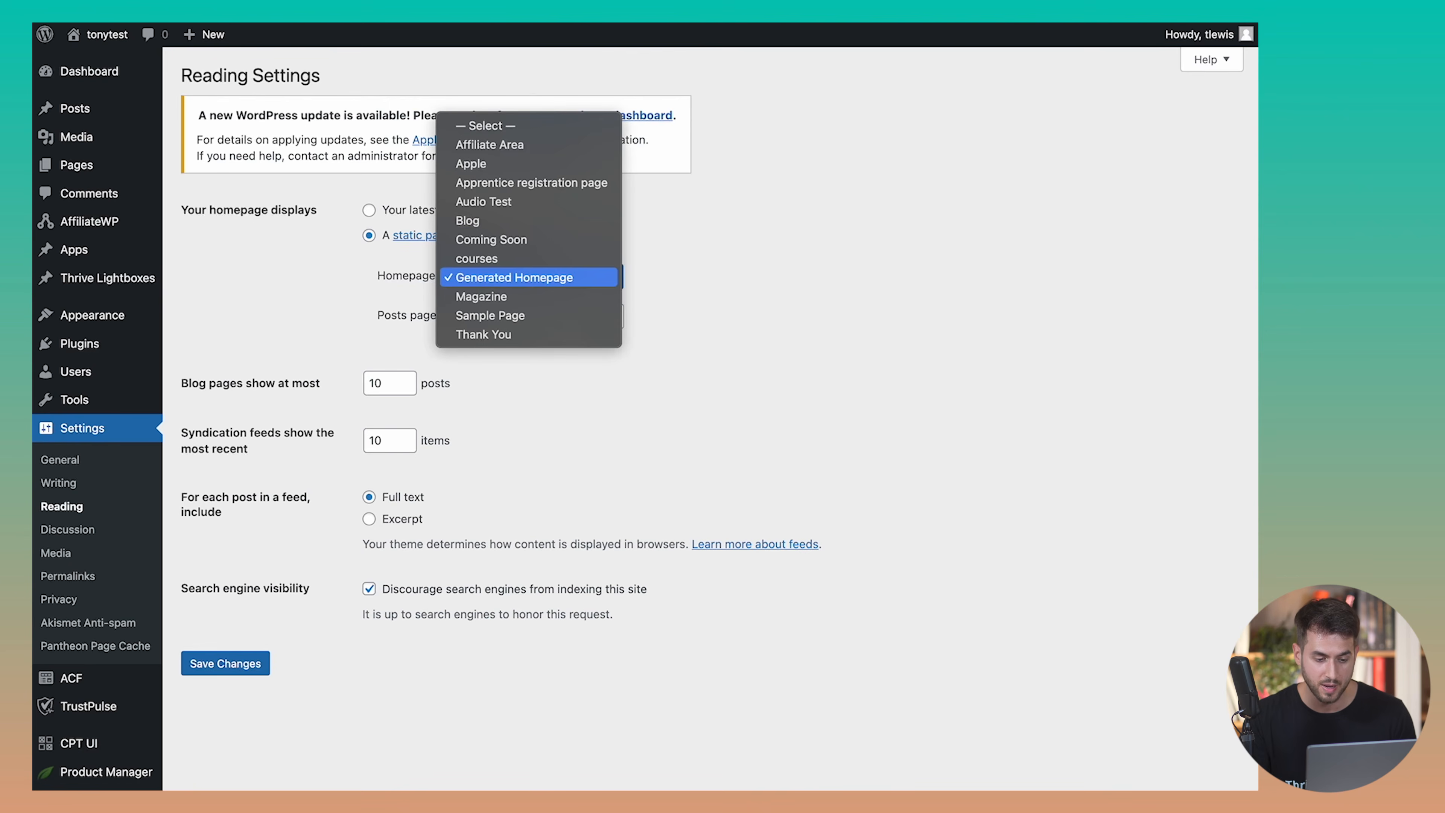
{"action": "left_click", "coordinate": [488, 242]}
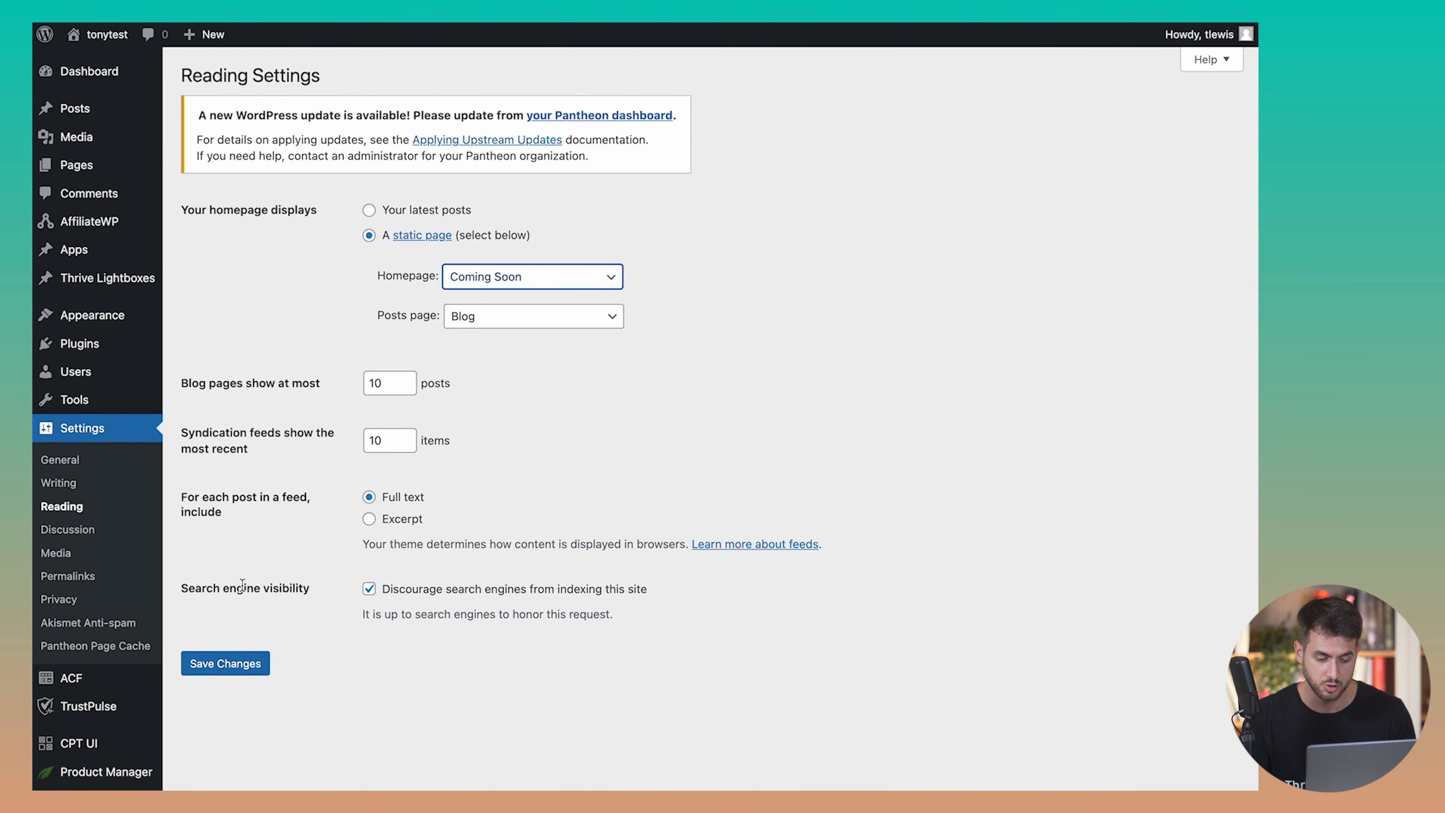
{"action": "left_click", "coordinate": [205, 664]}
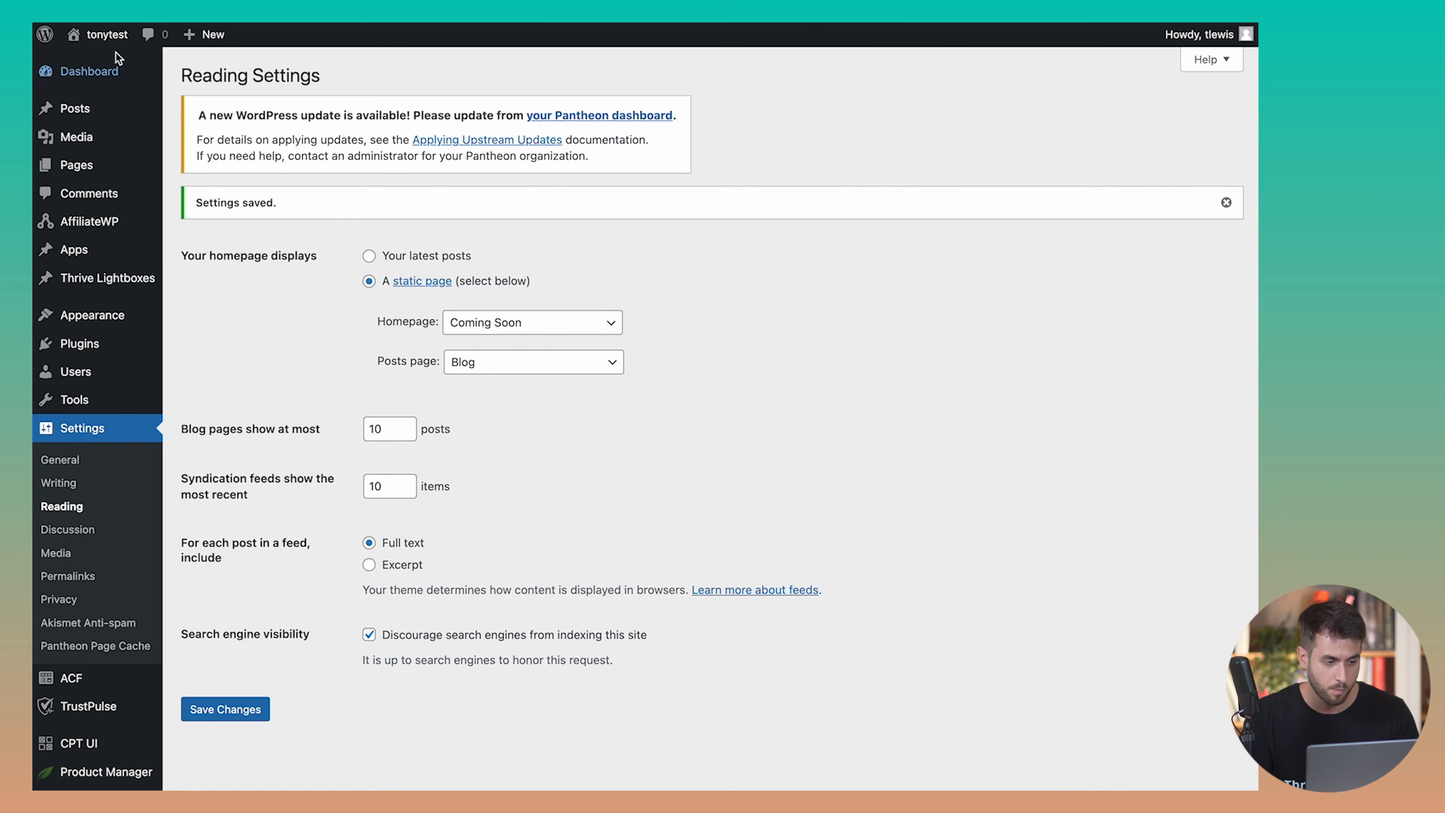
Open the live site's homepage in a new browser tab and switch to it to check the Coming Soon page
{"action": "left_click", "coordinate": [112, 37], "text": "super"}
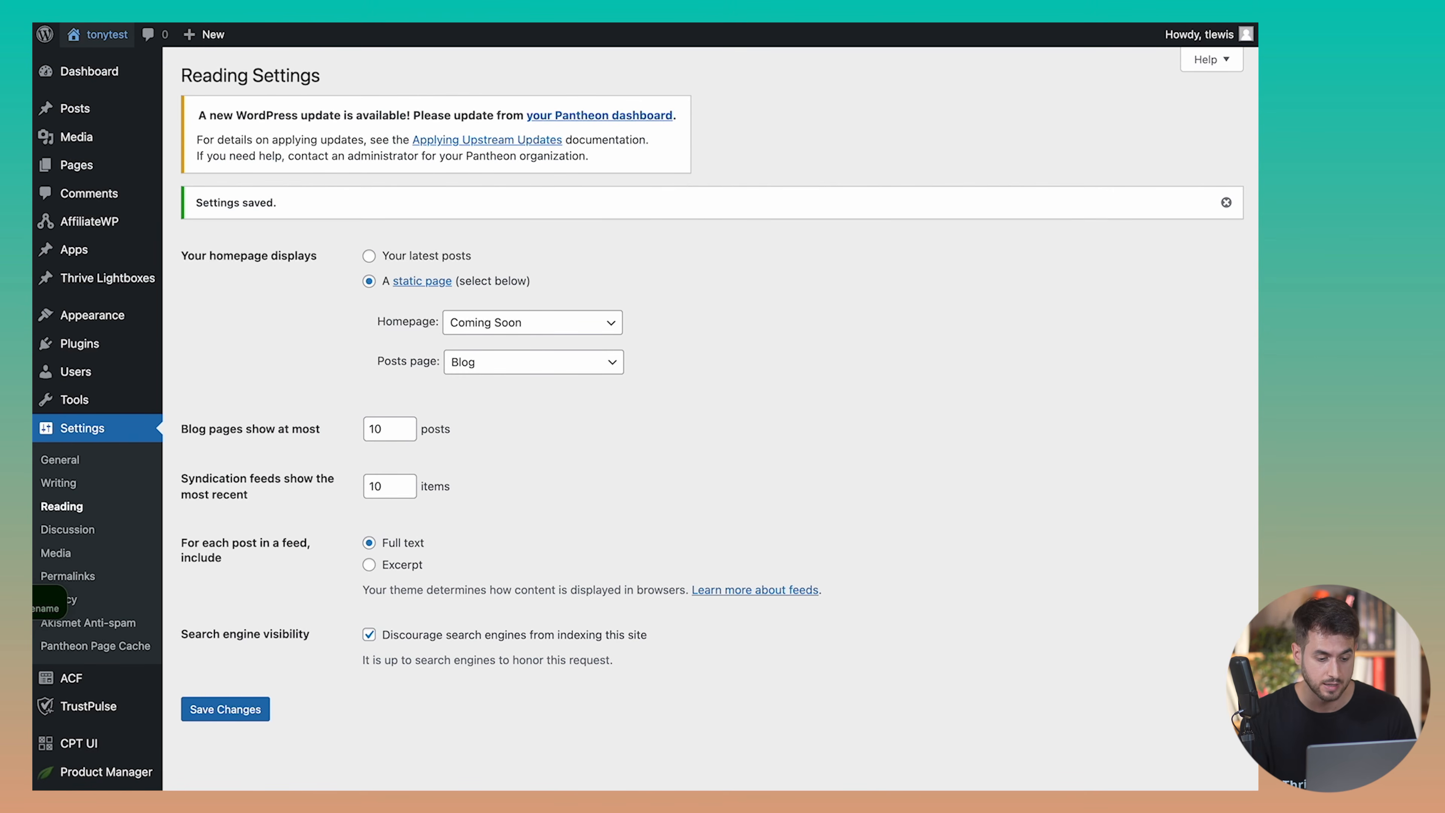
{"action": "key", "text": "ctrl+Tab"}
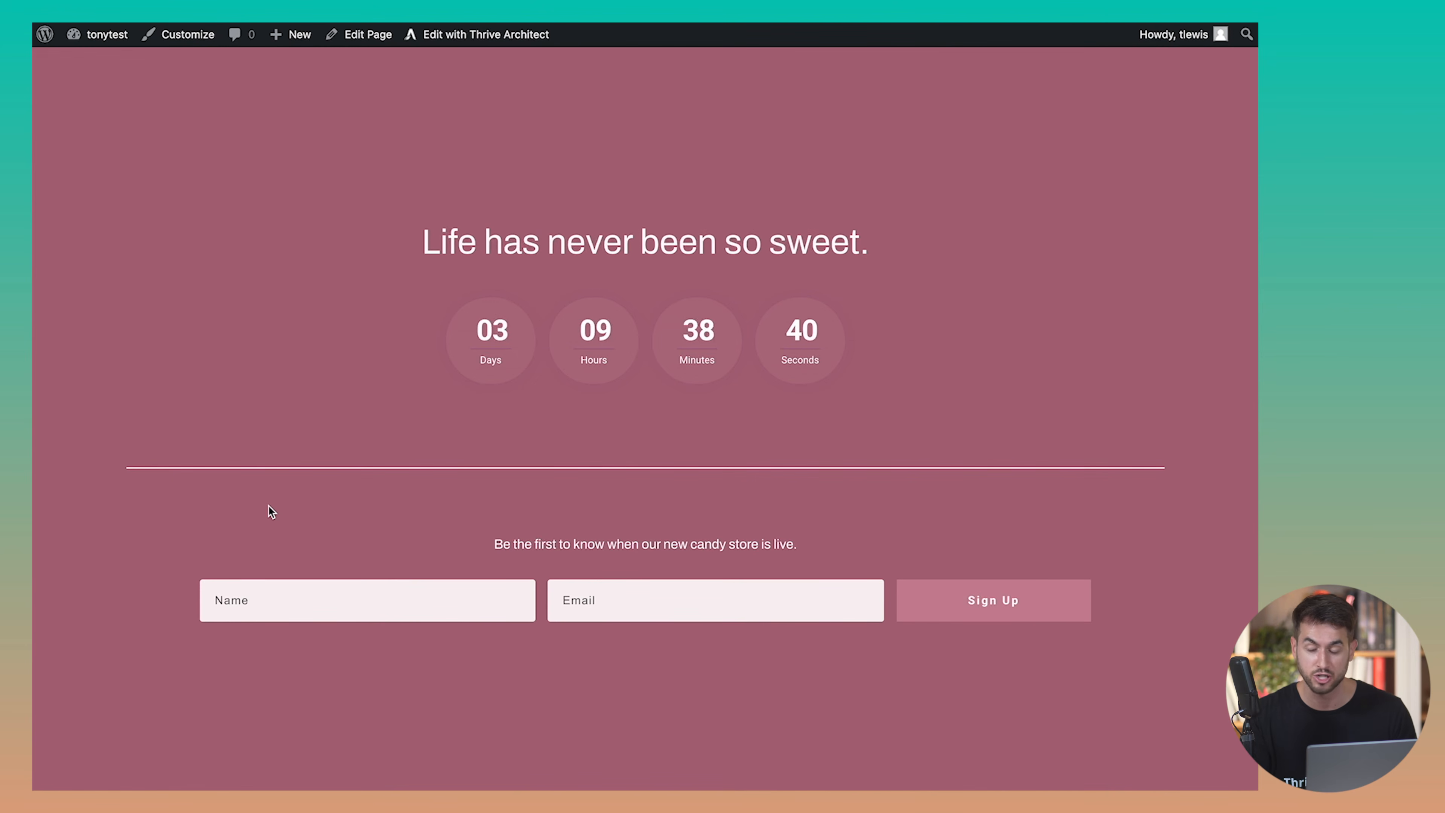